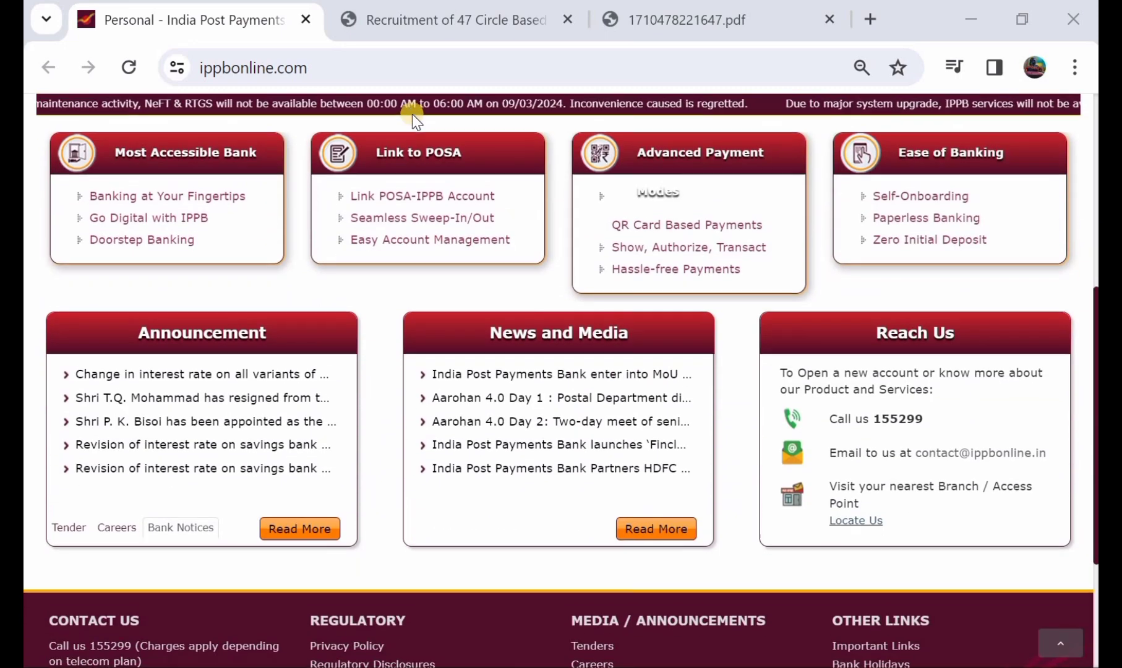
Open the 1710478221647.pdf tab showing the IPPB 47 Circle Based Executives notice.
{"action": "scroll", "coordinate": [412, 114], "scroll_direction": "up", "scroll_amount": 4}
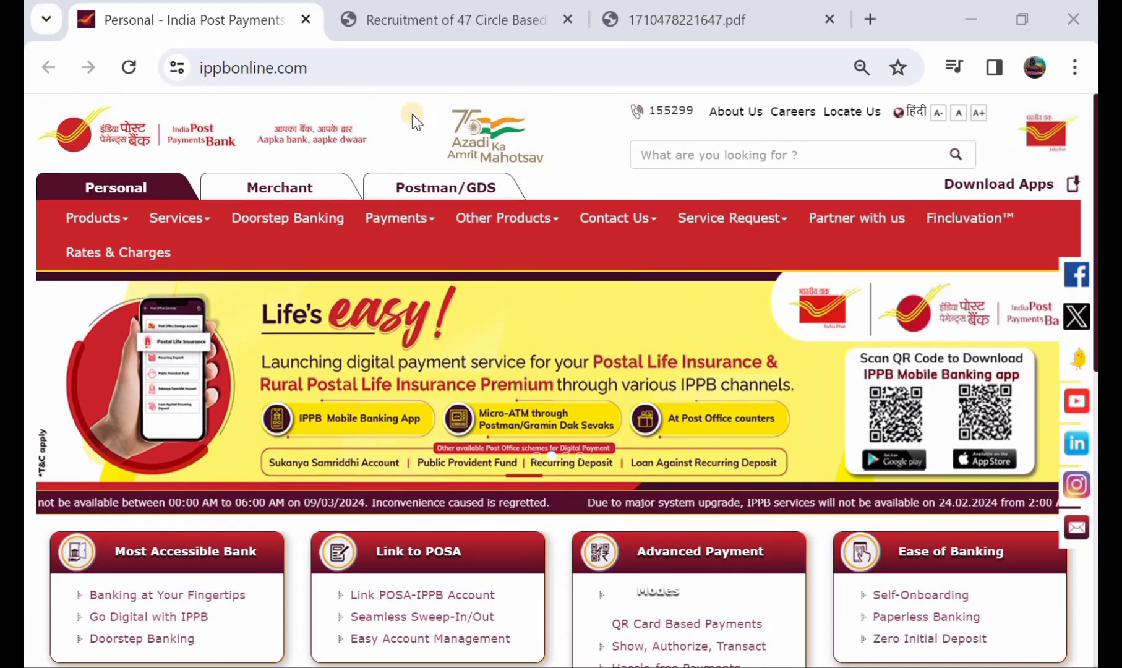
{"action": "left_click", "coordinate": [683, 14]}
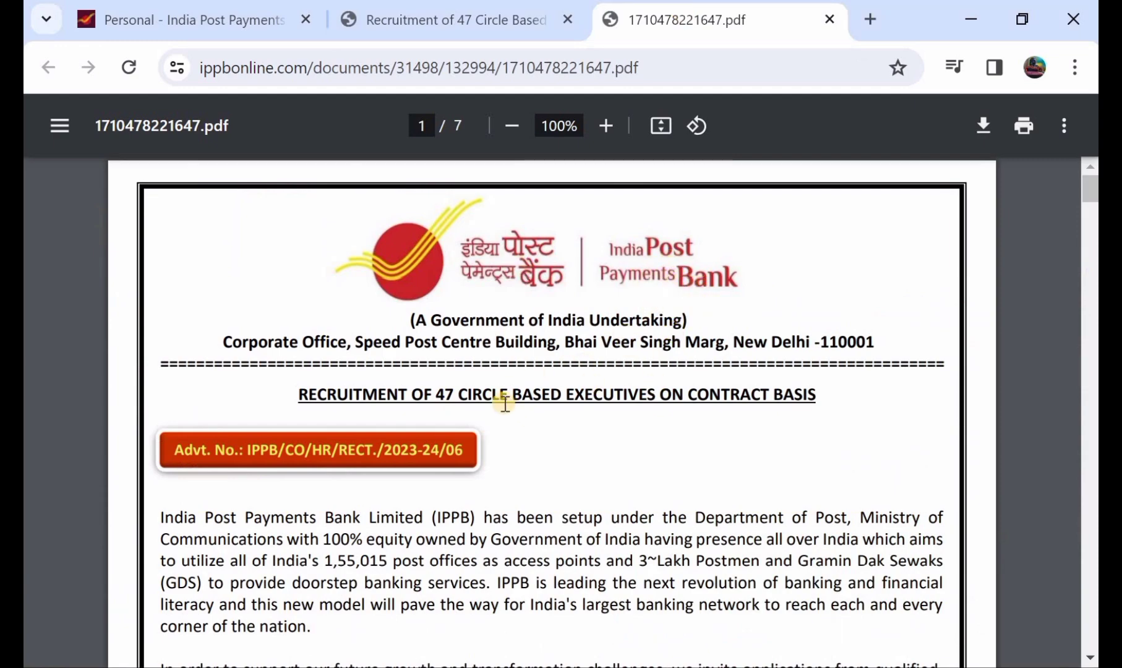
Scroll through Important Dates and the Executive posts table to the page-2 circle-wise break-up.
{"action": "scroll", "coordinate": [567, 322], "scroll_direction": "down", "scroll_amount": 3}
{"action": "scroll", "coordinate": [569, 322], "scroll_direction": "down", "scroll_amount": 3}
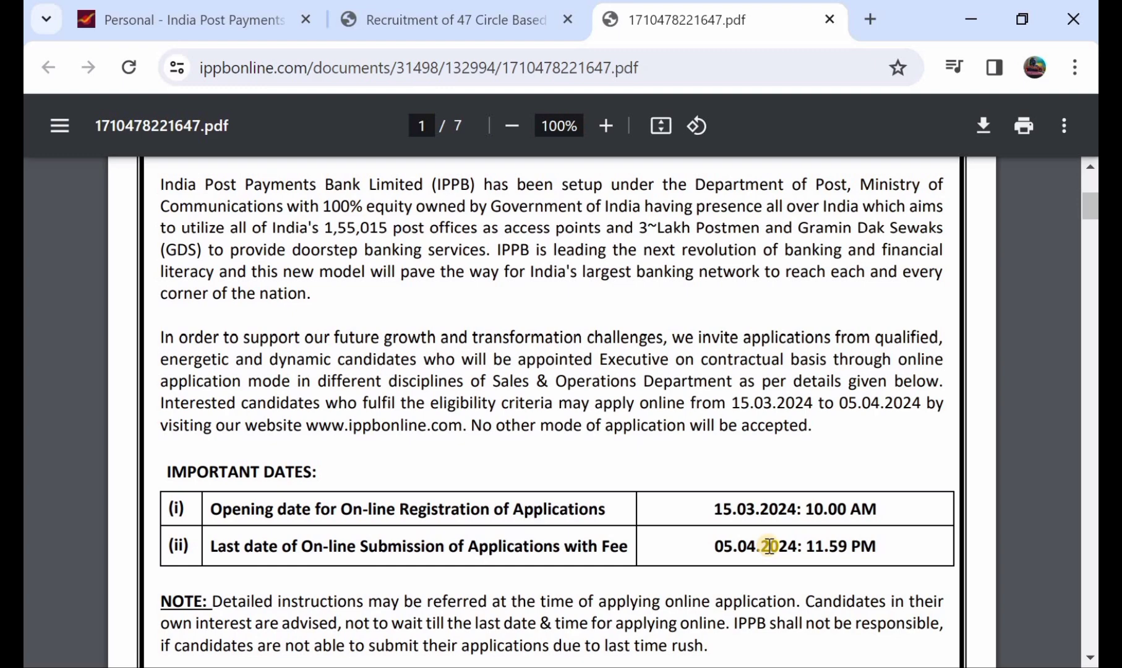
{"action": "scroll", "coordinate": [769, 546], "scroll_direction": "down", "scroll_amount": 4}
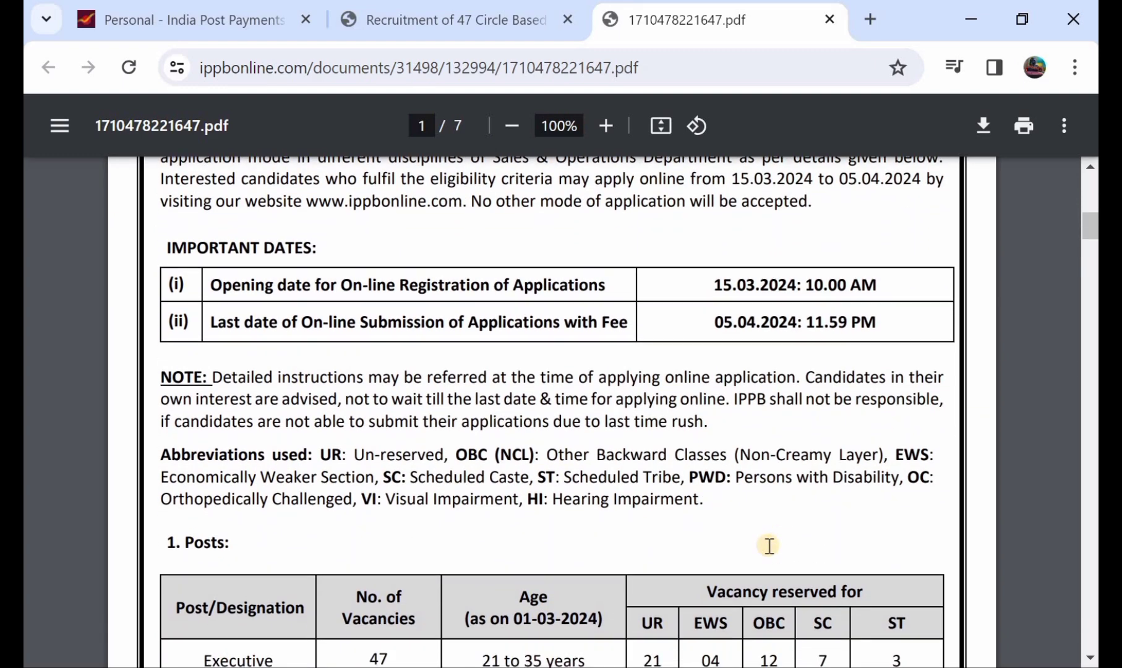
{"action": "scroll", "coordinate": [769, 545], "scroll_direction": "down", "scroll_amount": 3}
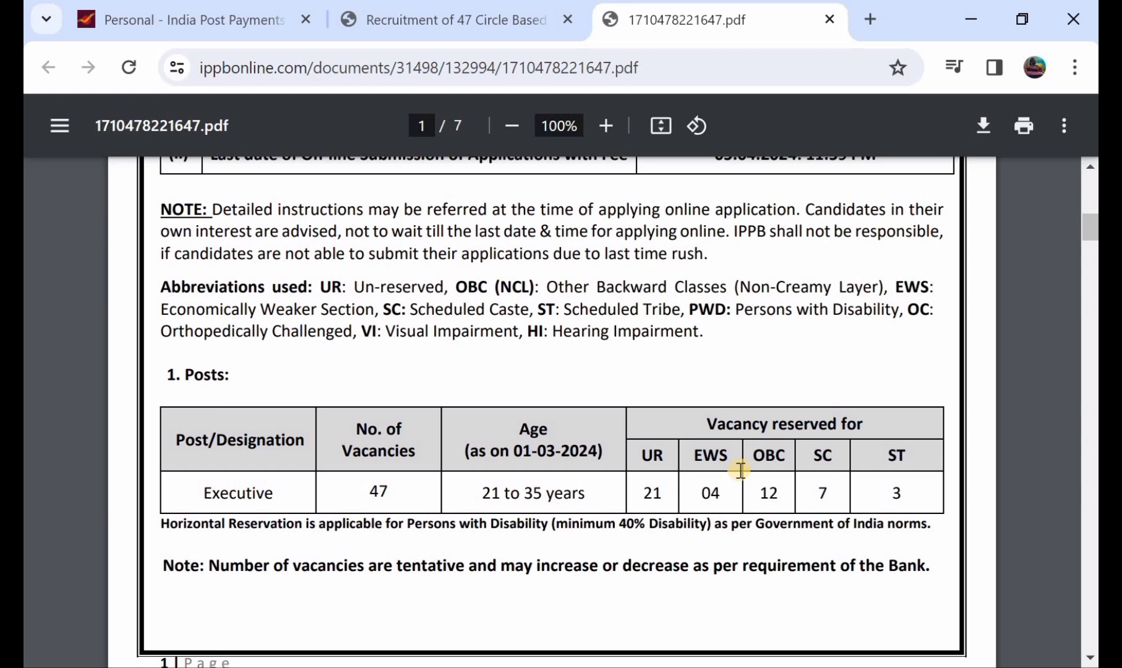
{"action": "scroll", "coordinate": [741, 470], "scroll_direction": "down", "scroll_amount": 2}
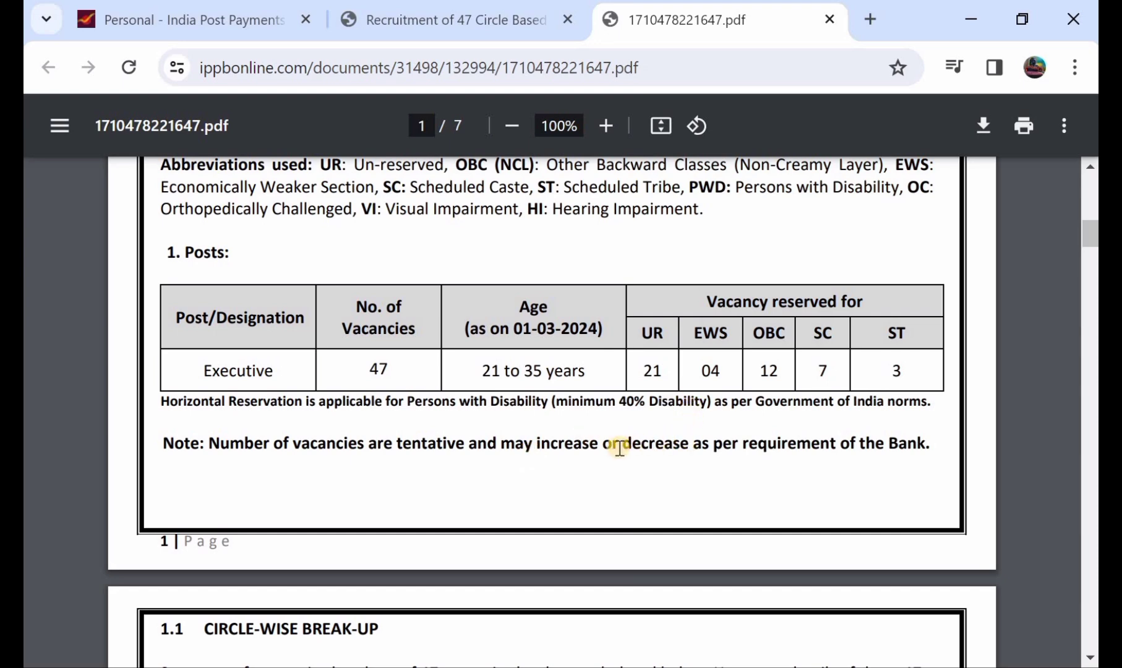
{"action": "scroll", "coordinate": [619, 447], "scroll_direction": "down", "scroll_amount": 1}
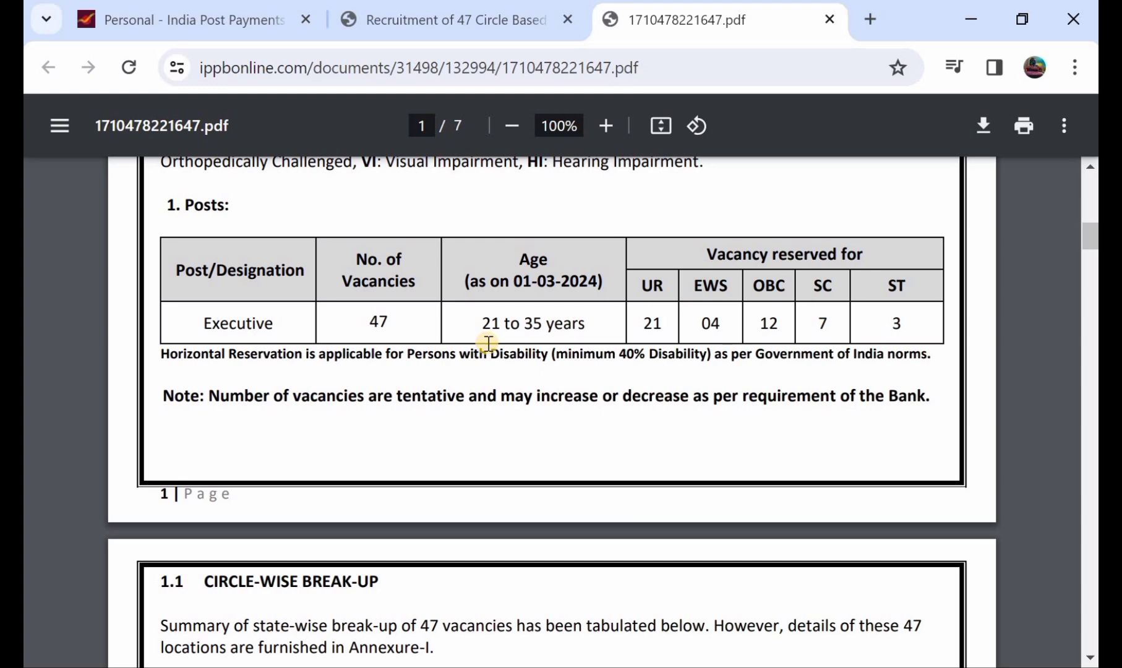
{"action": "scroll", "coordinate": [488, 343], "scroll_direction": "down", "scroll_amount": 5}
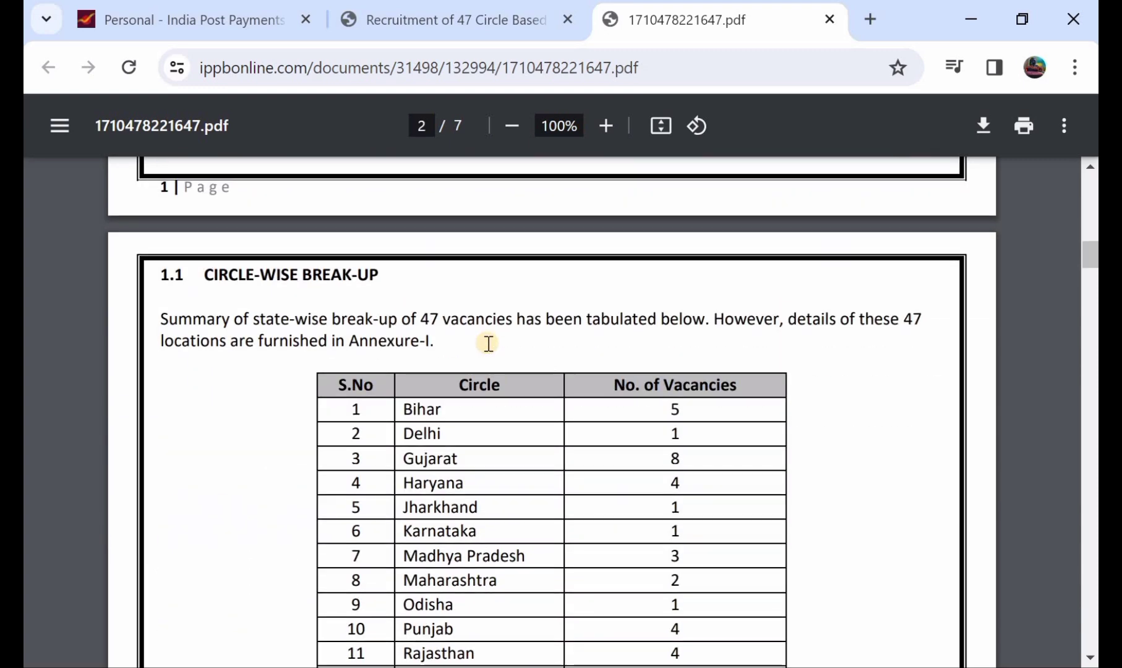
Review the circle vacancy table and eligibility, then return to the IBPS registration tab.
{"action": "scroll", "coordinate": [488, 343], "scroll_direction": "down", "scroll_amount": 1}
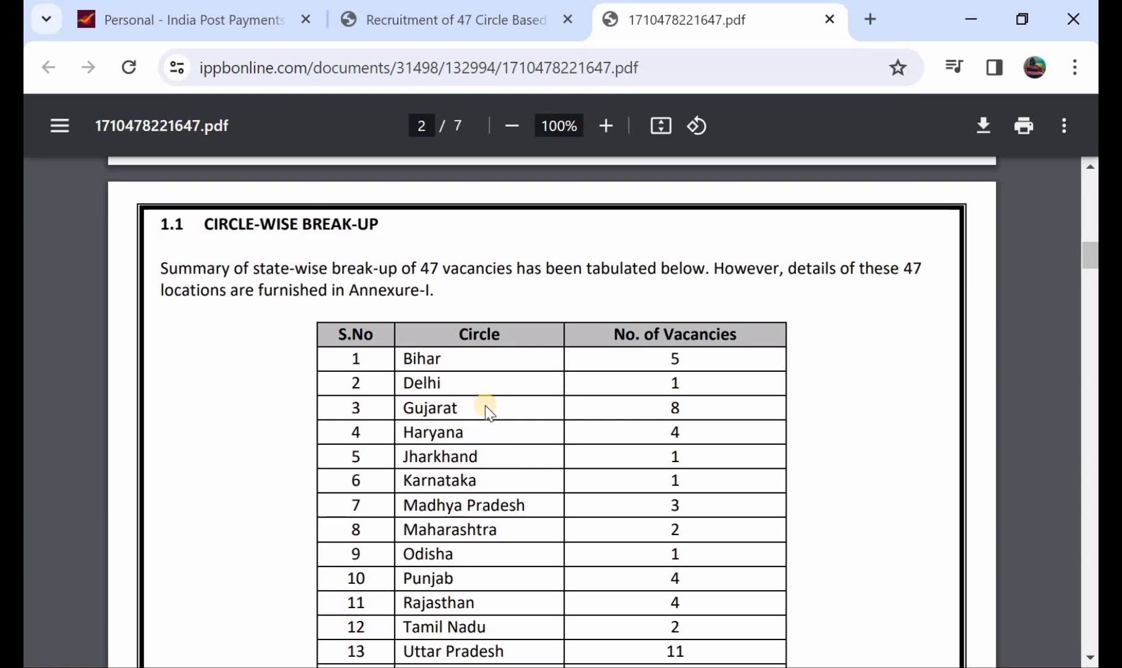
{"action": "scroll", "coordinate": [471, 450], "scroll_direction": "down", "scroll_amount": 1}
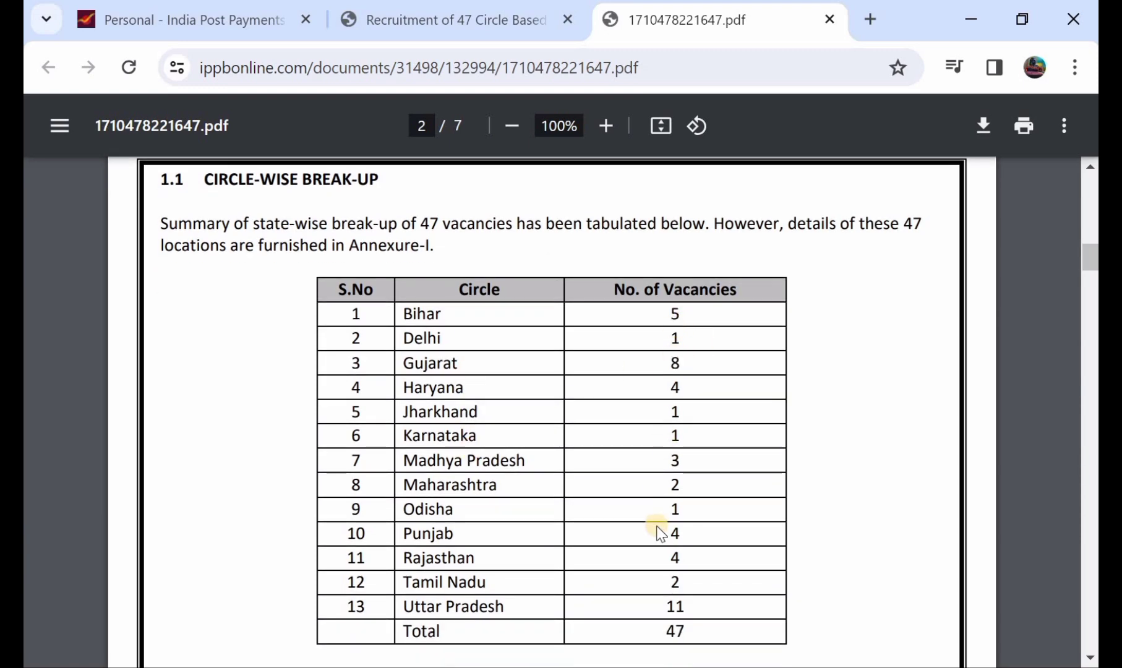
{"action": "scroll", "coordinate": [658, 532], "scroll_direction": "down", "scroll_amount": 10}
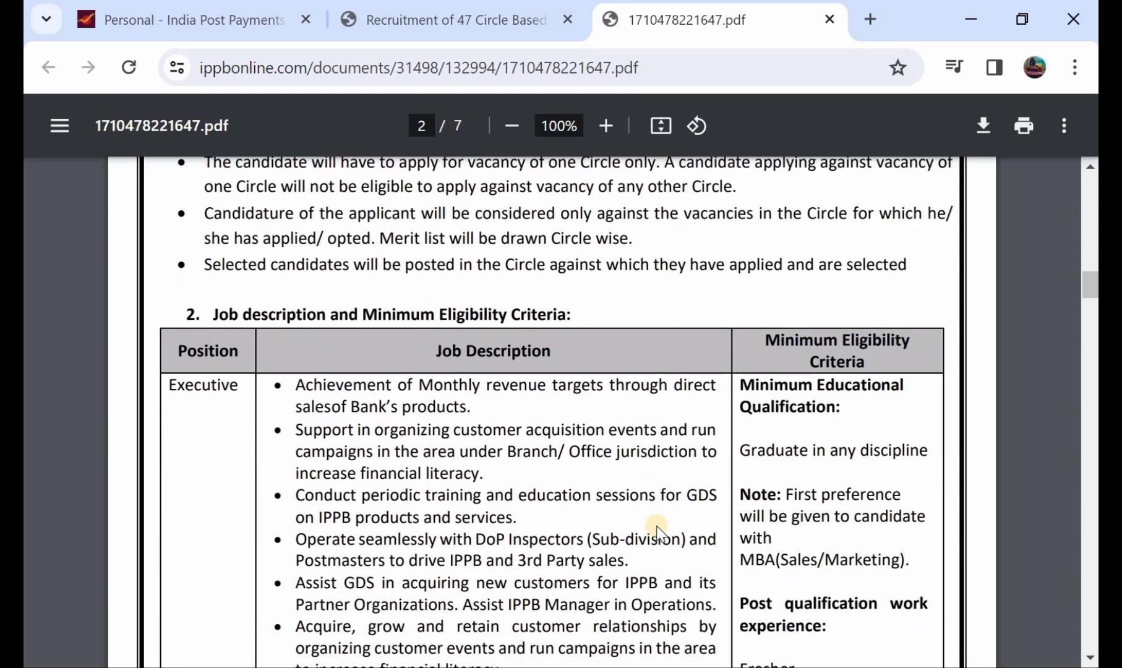
{"action": "scroll", "coordinate": [657, 530], "scroll_direction": "down", "scroll_amount": 1}
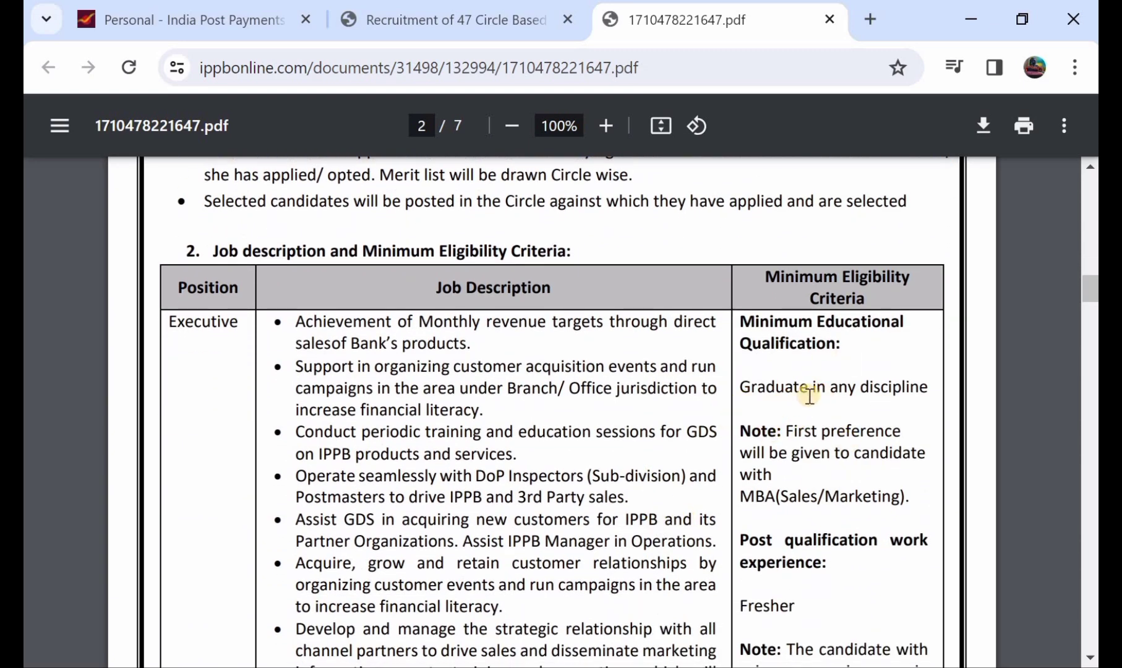
{"action": "scroll", "coordinate": [771, 391], "scroll_direction": "down", "scroll_amount": 1}
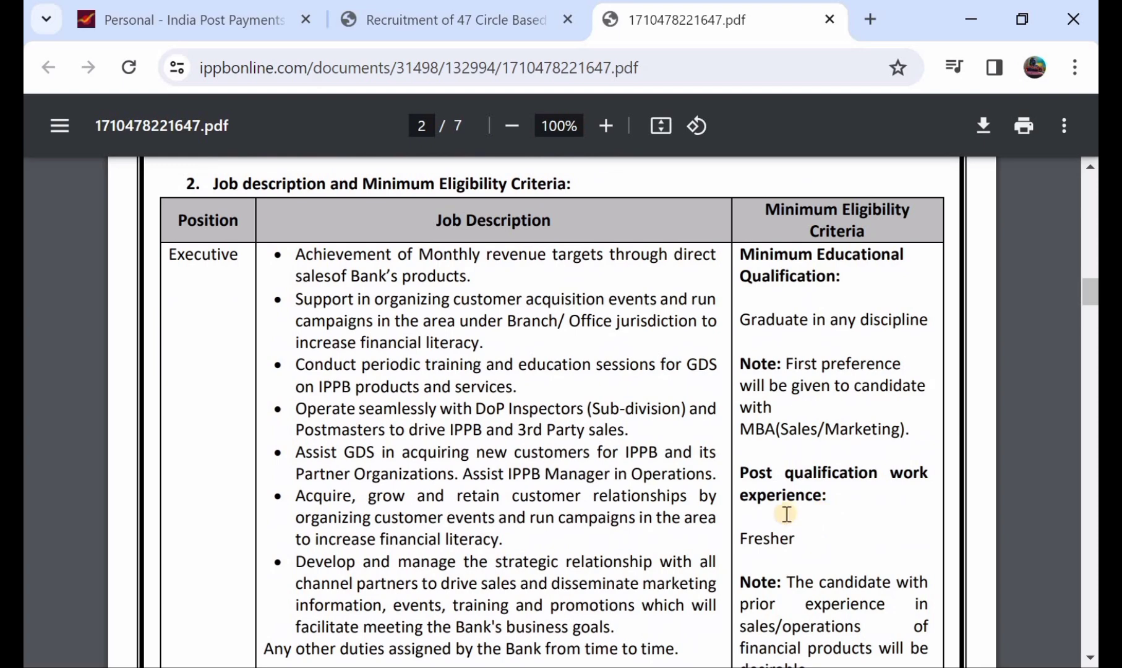
{"action": "scroll", "coordinate": [786, 514], "scroll_direction": "down", "scroll_amount": 1}
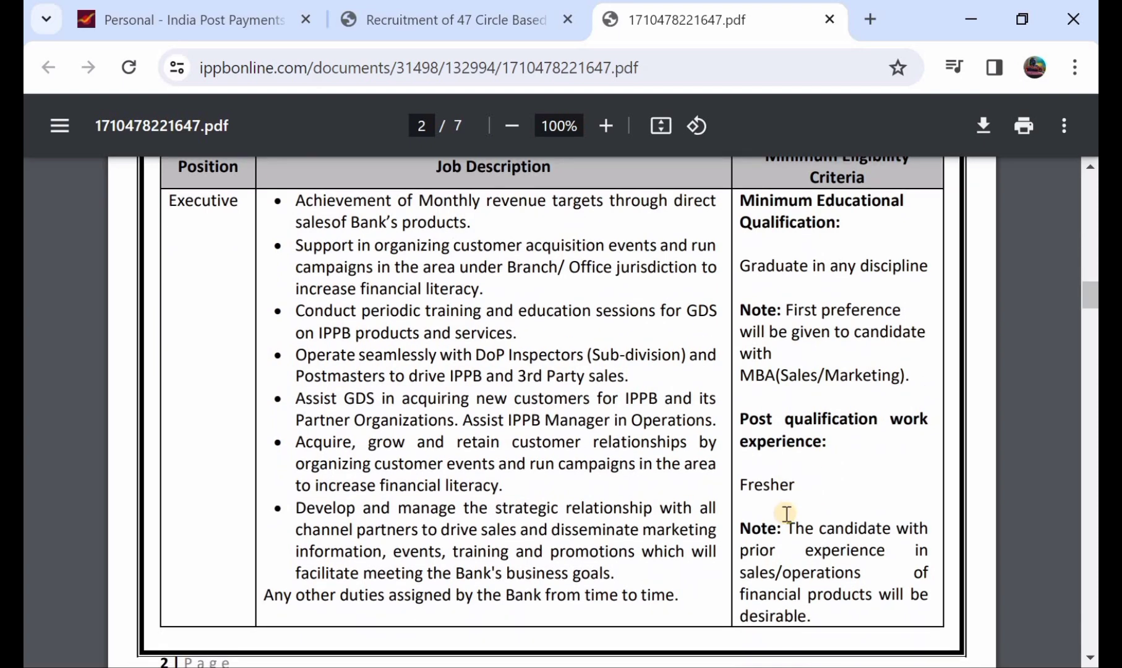
{"action": "scroll", "coordinate": [786, 513], "scroll_direction": "up", "scroll_amount": 4}
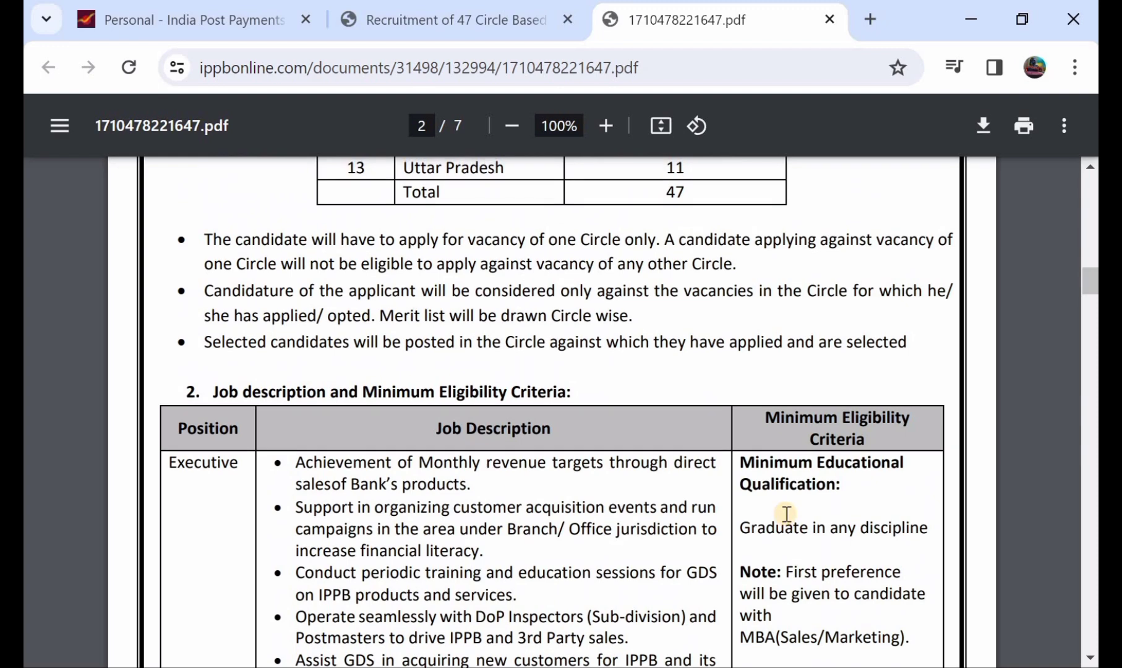
{"action": "scroll", "coordinate": [786, 514], "scroll_direction": "up", "scroll_amount": 3}
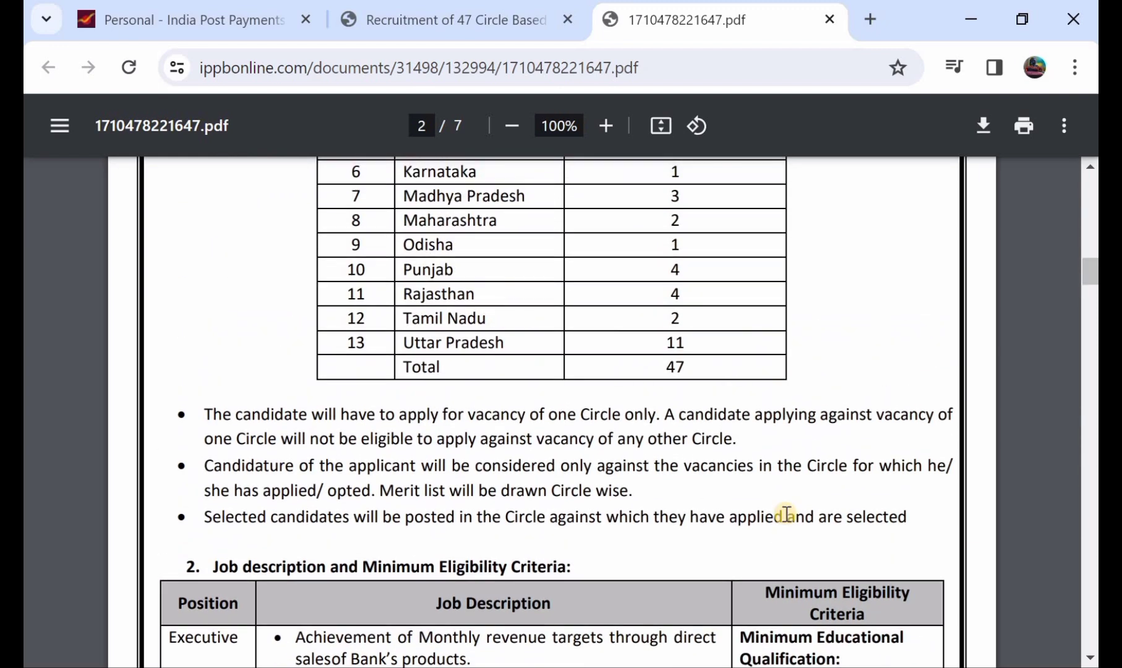
{"action": "key", "text": "ctrl+shift+Tab"}
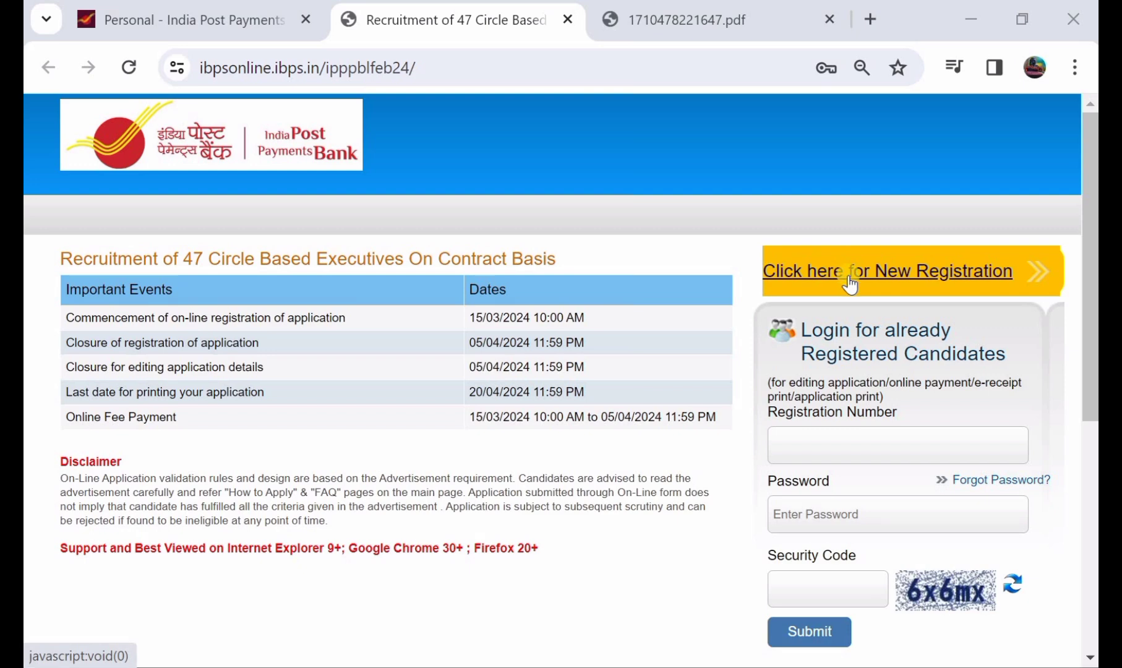
Start a new registration and enter the applicant's first name, its confirmation, and last name.
{"action": "left_click", "coordinate": [898, 277]}
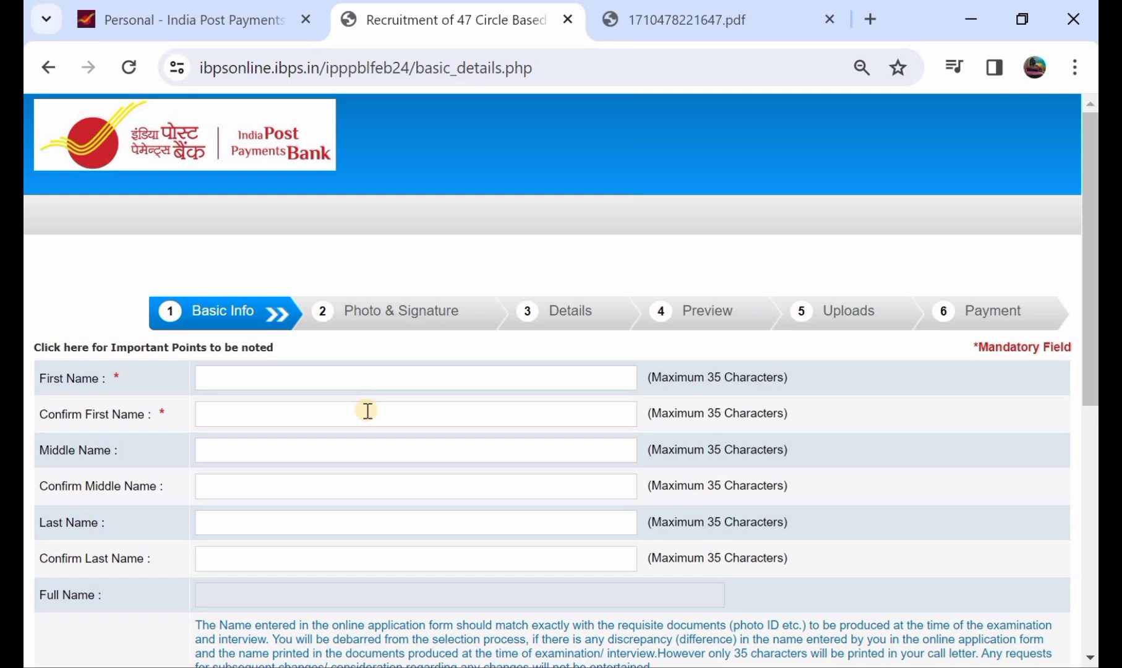
{"action": "scroll", "coordinate": [367, 411], "scroll_direction": "down", "scroll_amount": 1}
{"action": "left_click", "coordinate": [268, 330]}
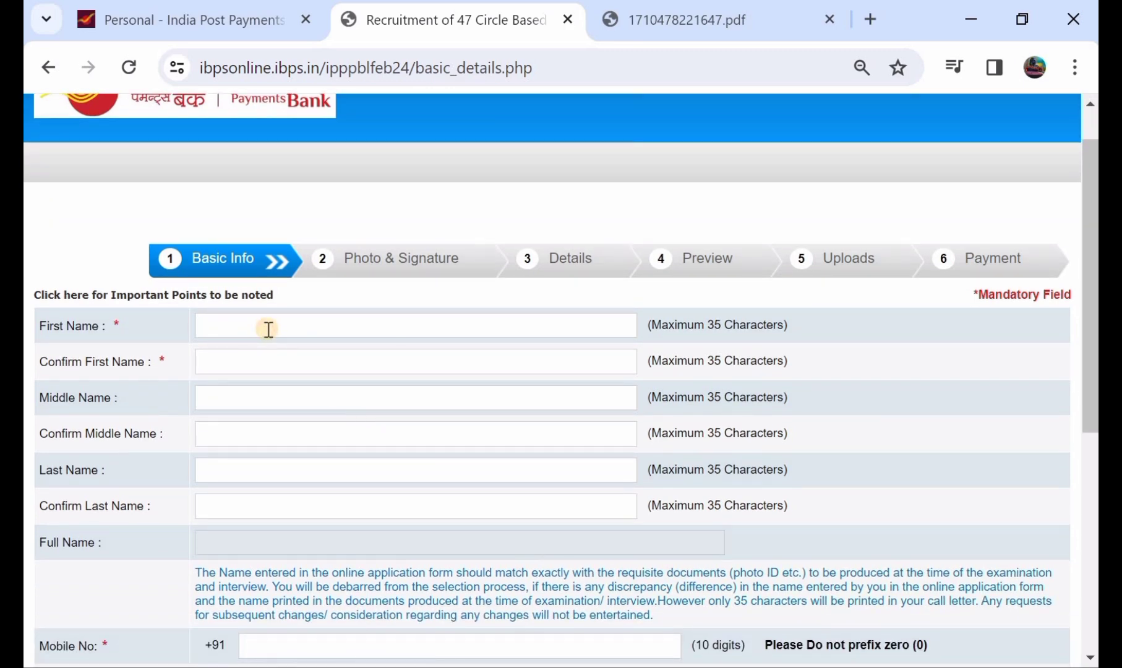
{"action": "left_click", "coordinate": [289, 361]}
{"action": "type", "text": "RA"}
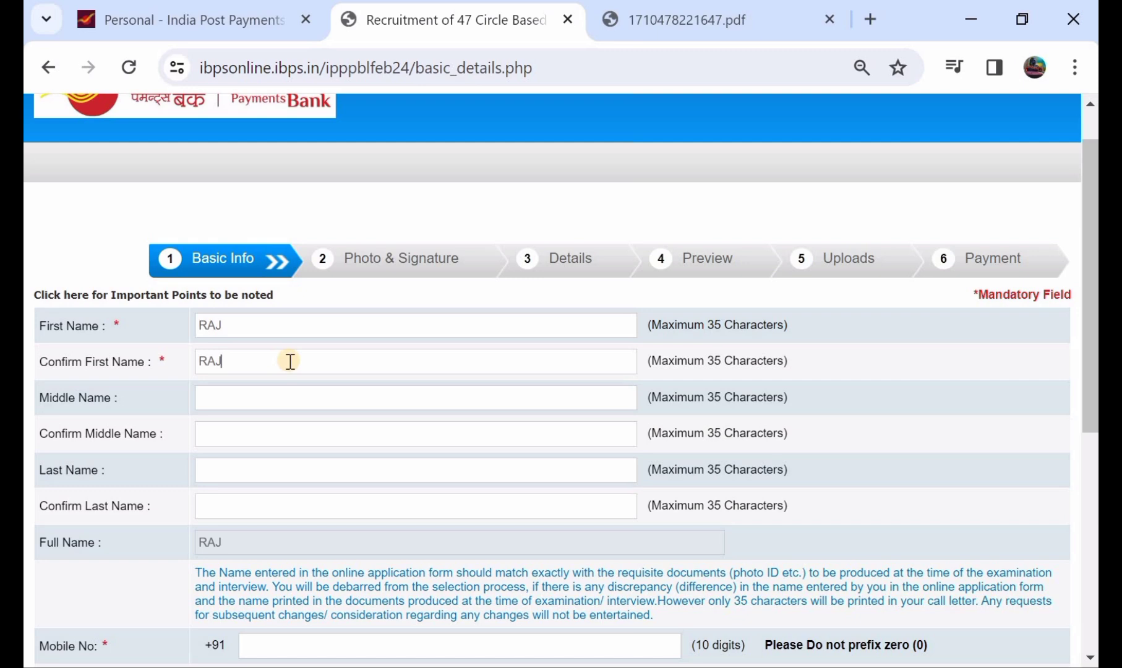
{"action": "left_click", "coordinate": [268, 467]}
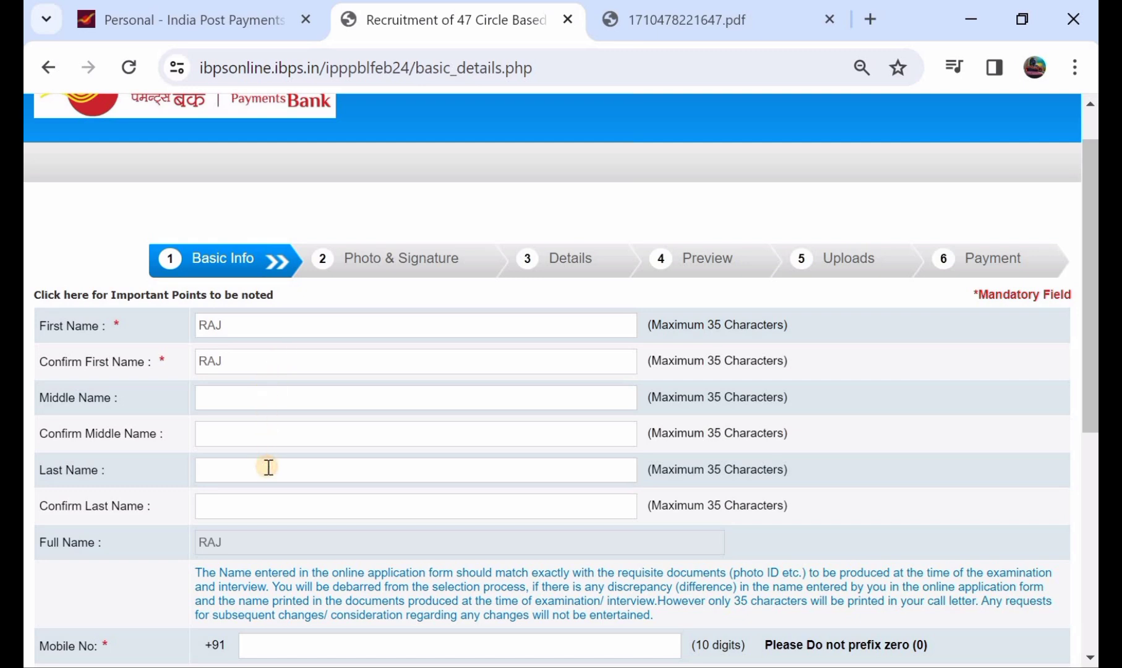
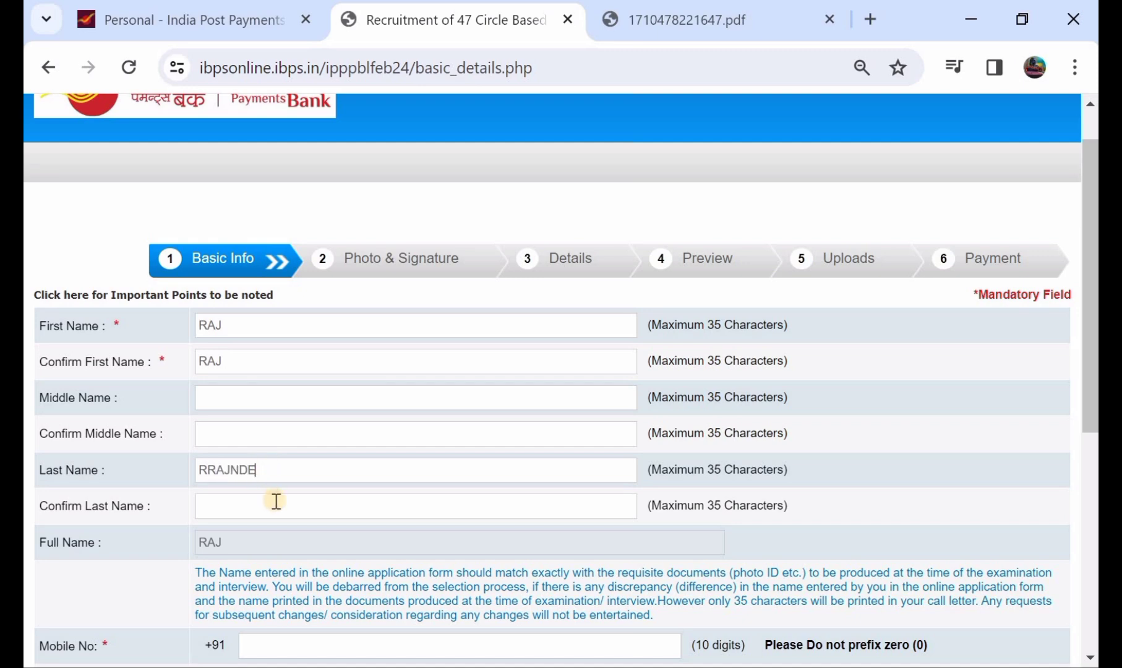
Enter the applicant's e-mail user name and select gmail.com as the domain.
{"action": "scroll", "coordinate": [276, 501], "scroll_direction": "down", "scroll_amount": 1}
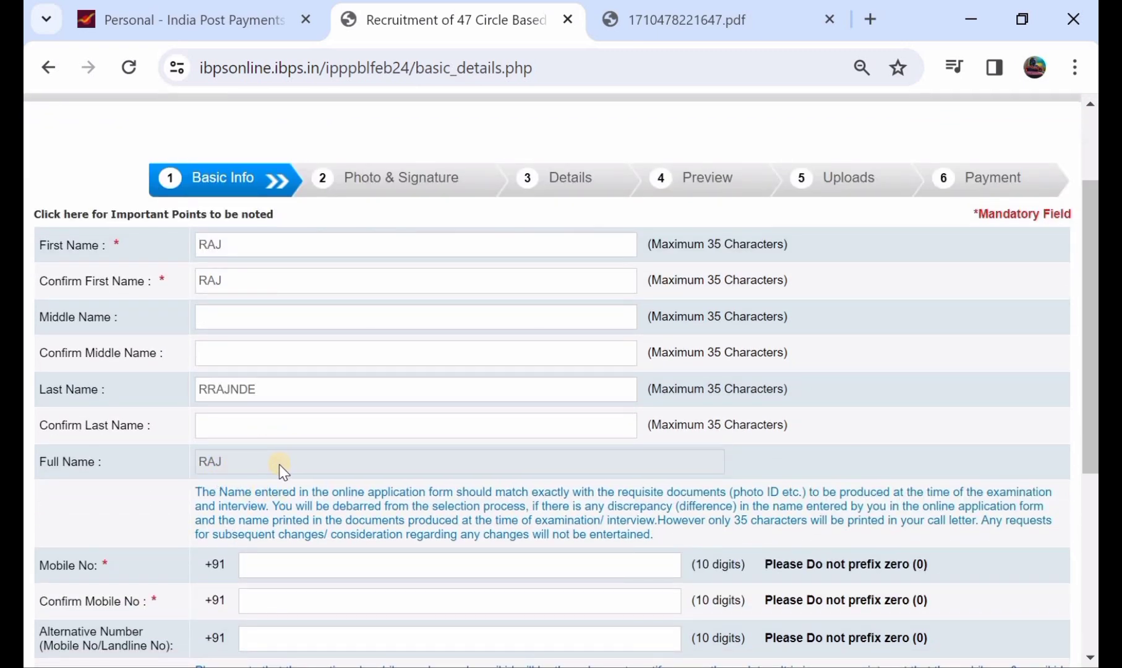
{"action": "scroll", "coordinate": [282, 470], "scroll_direction": "down", "scroll_amount": 1}
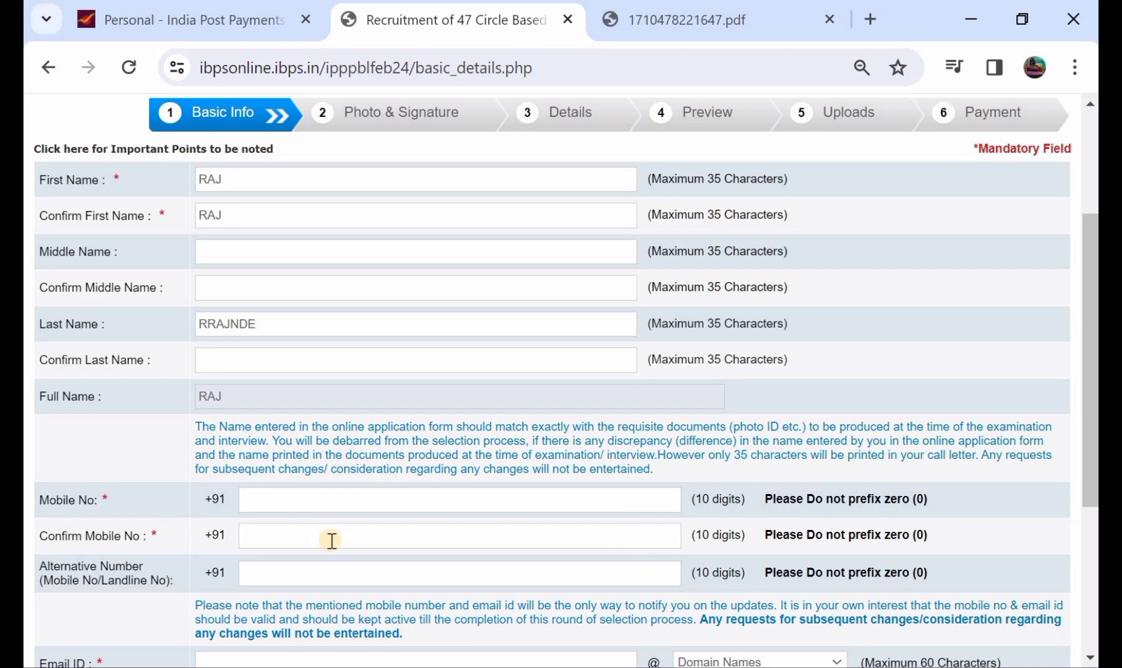
{"action": "scroll", "coordinate": [352, 535], "scroll_direction": "down", "scroll_amount": 1}
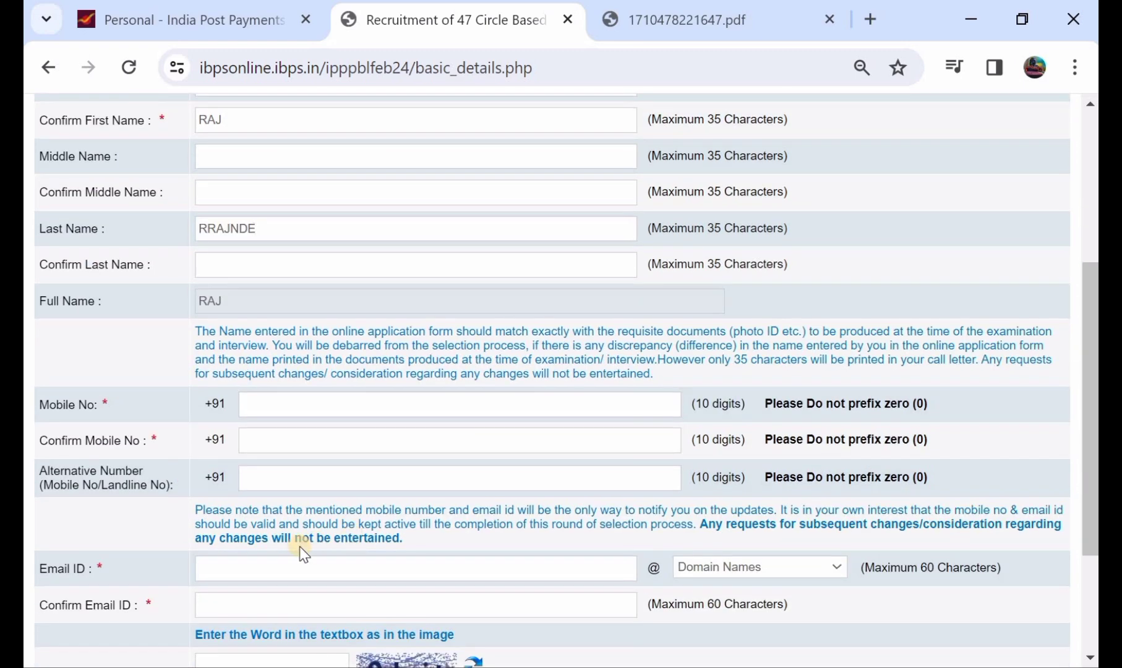
{"action": "left_click", "coordinate": [308, 567]}
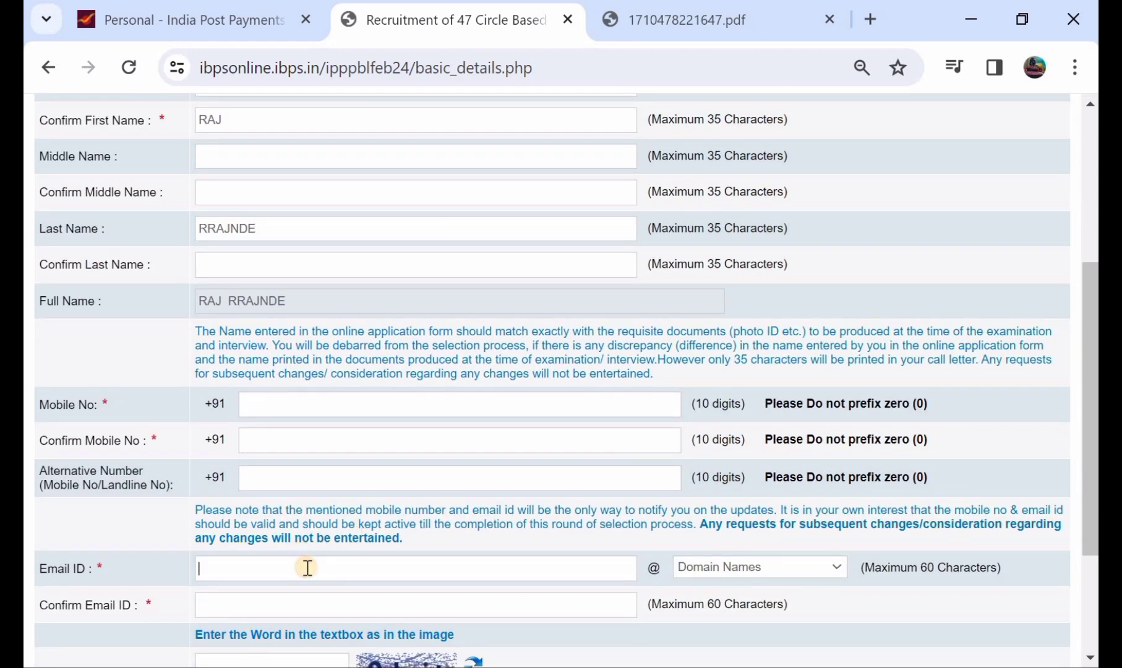
{"action": "type", "text": "BOFDA6"}
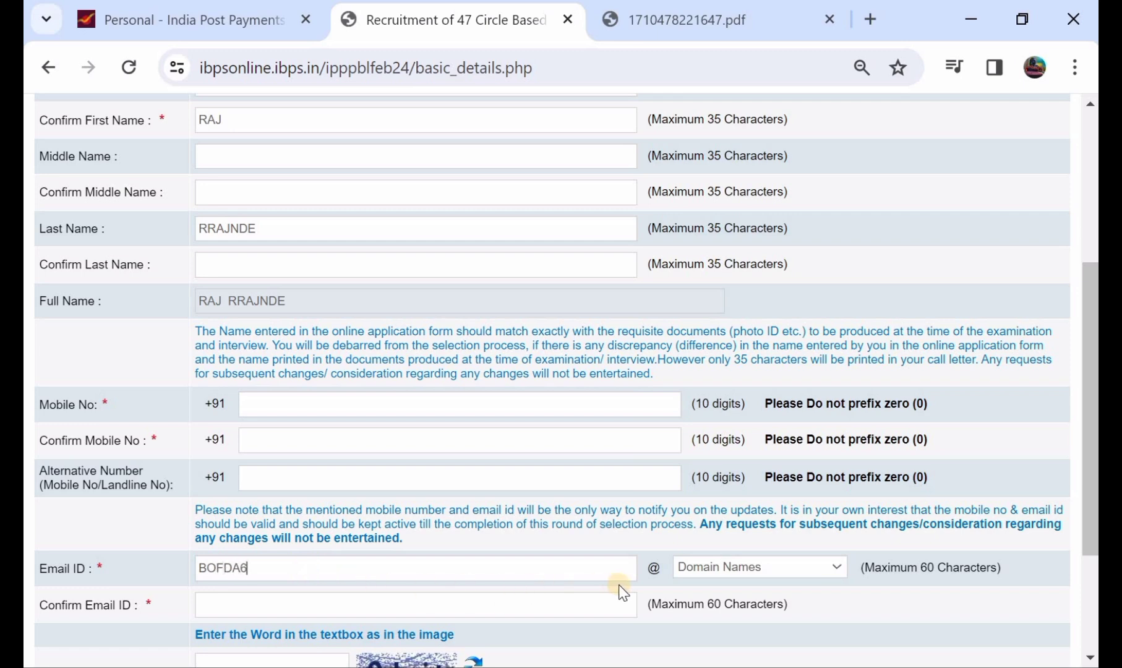
{"action": "left_click", "coordinate": [720, 568]}
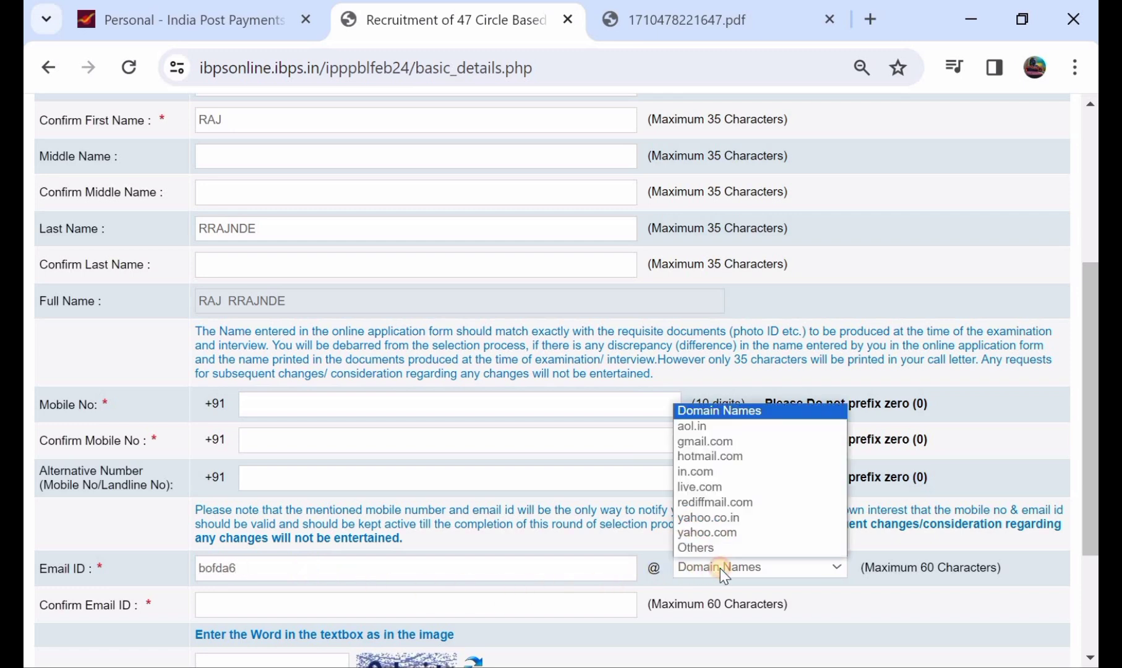
{"action": "left_click", "coordinate": [711, 441]}
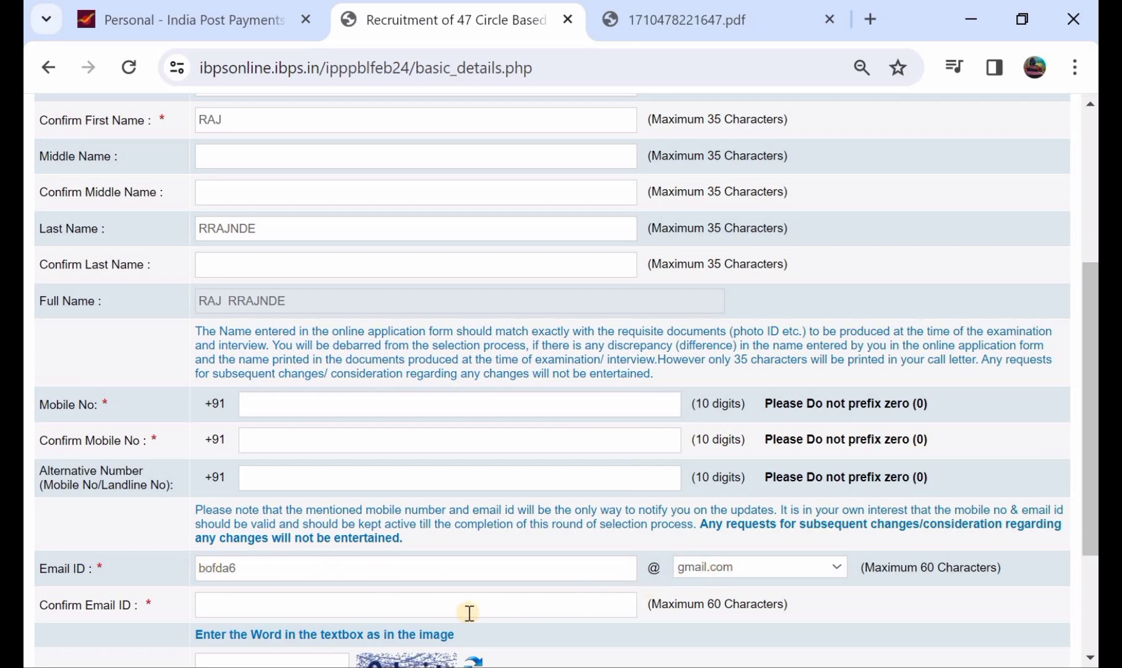
{"action": "scroll", "coordinate": [469, 613], "scroll_direction": "down", "scroll_amount": 2}
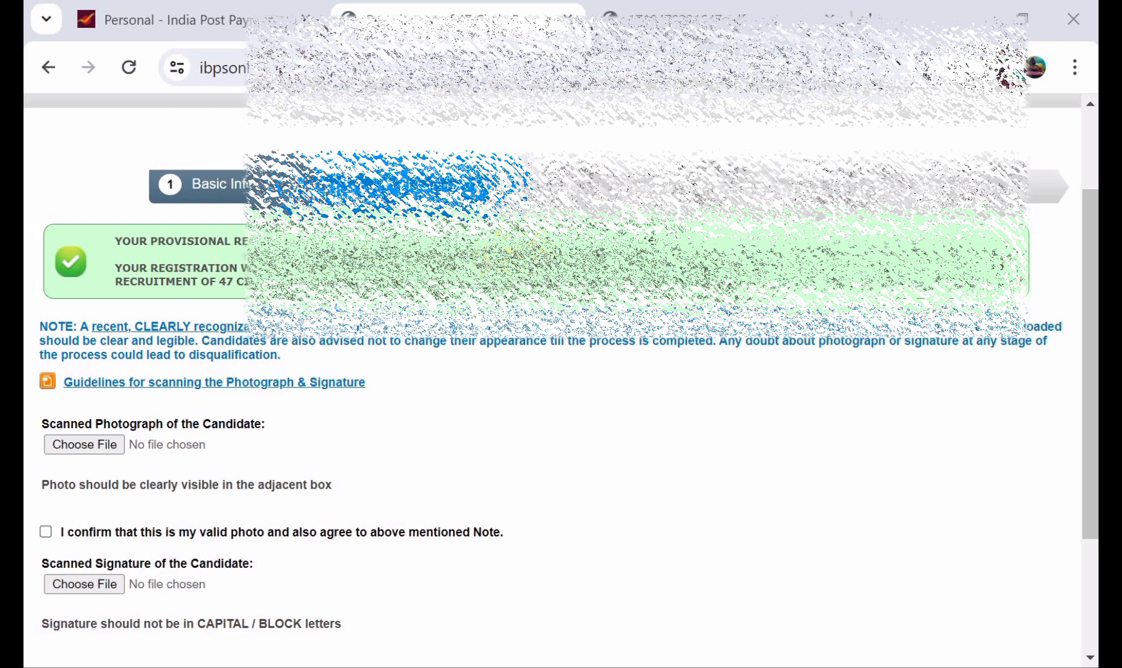
Open the 'Guidelines for scanning the Photograph & Signature' link from the Photo & Signature page.
{"action": "scroll", "coordinate": [226, 296], "scroll_direction": "down", "scroll_amount": 1}
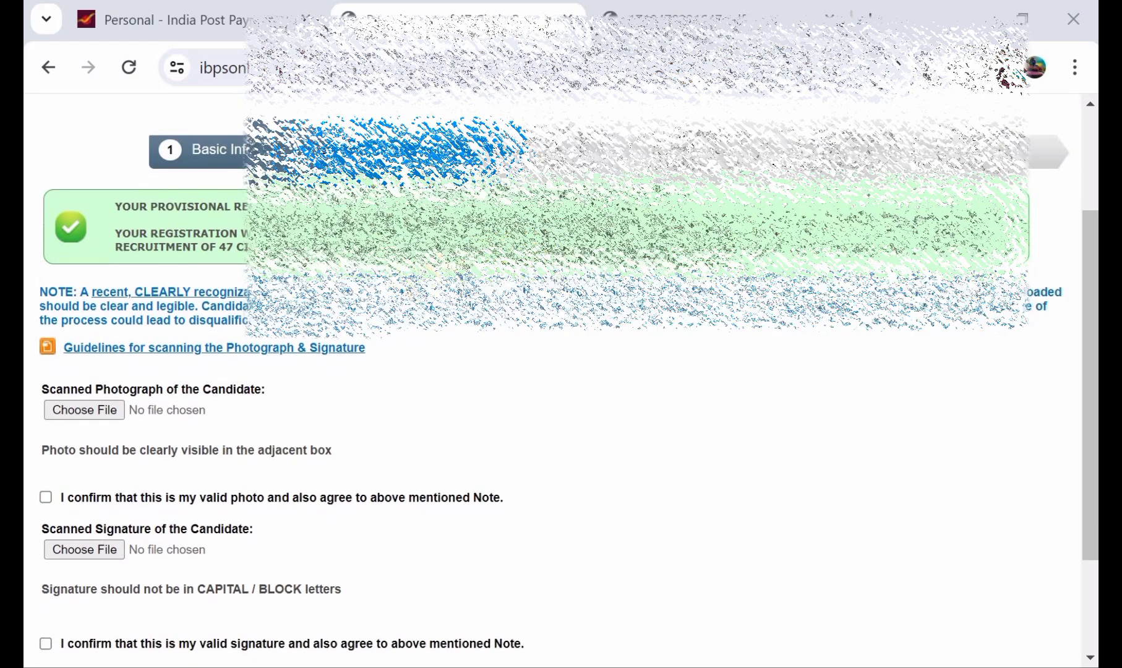
{"action": "scroll", "coordinate": [226, 295], "scroll_direction": "down", "scroll_amount": 1}
{"action": "left_click", "coordinate": [227, 301]}
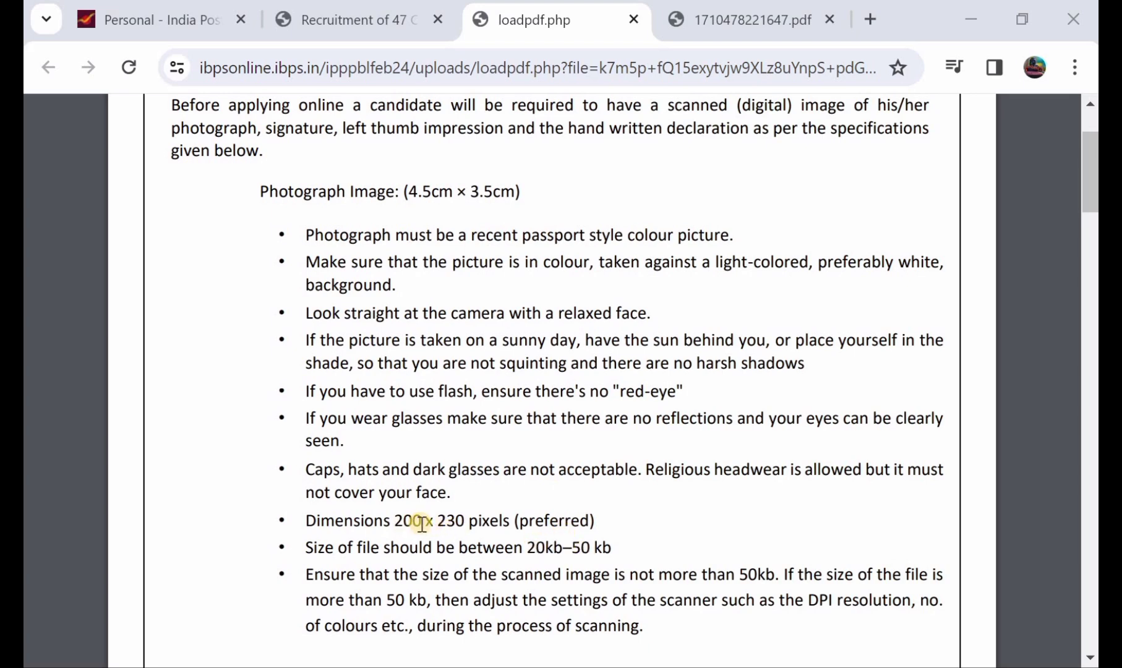
{"action": "scroll", "coordinate": [526, 481], "scroll_direction": "down", "scroll_amount": 3}
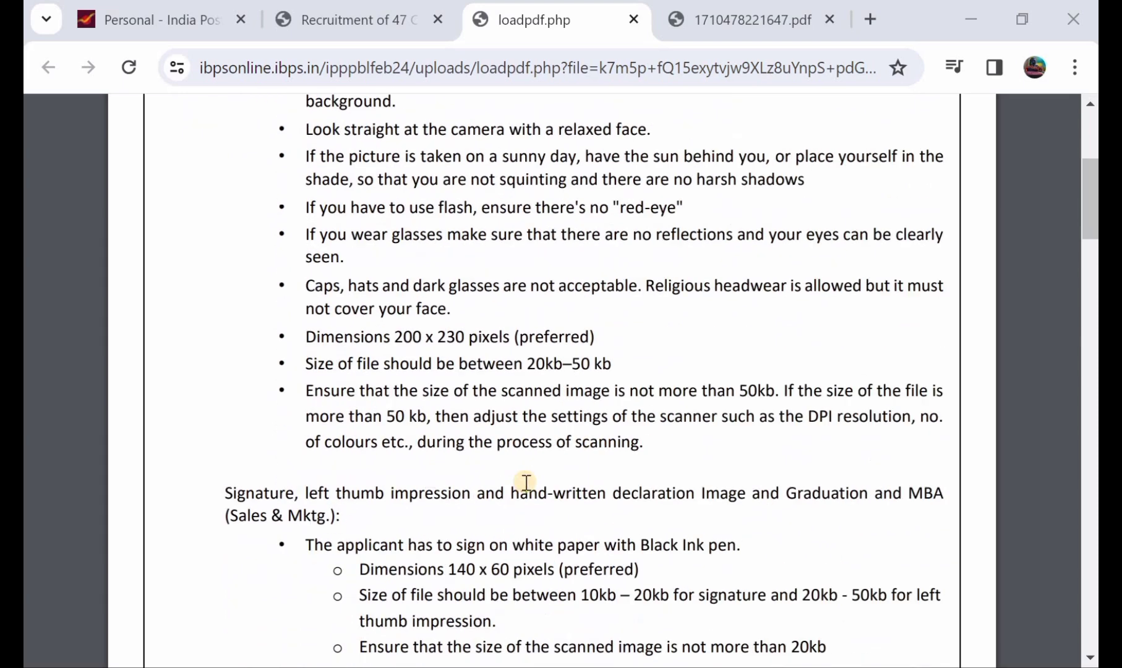
{"action": "scroll", "coordinate": [523, 478], "scroll_direction": "down", "scroll_amount": 1}
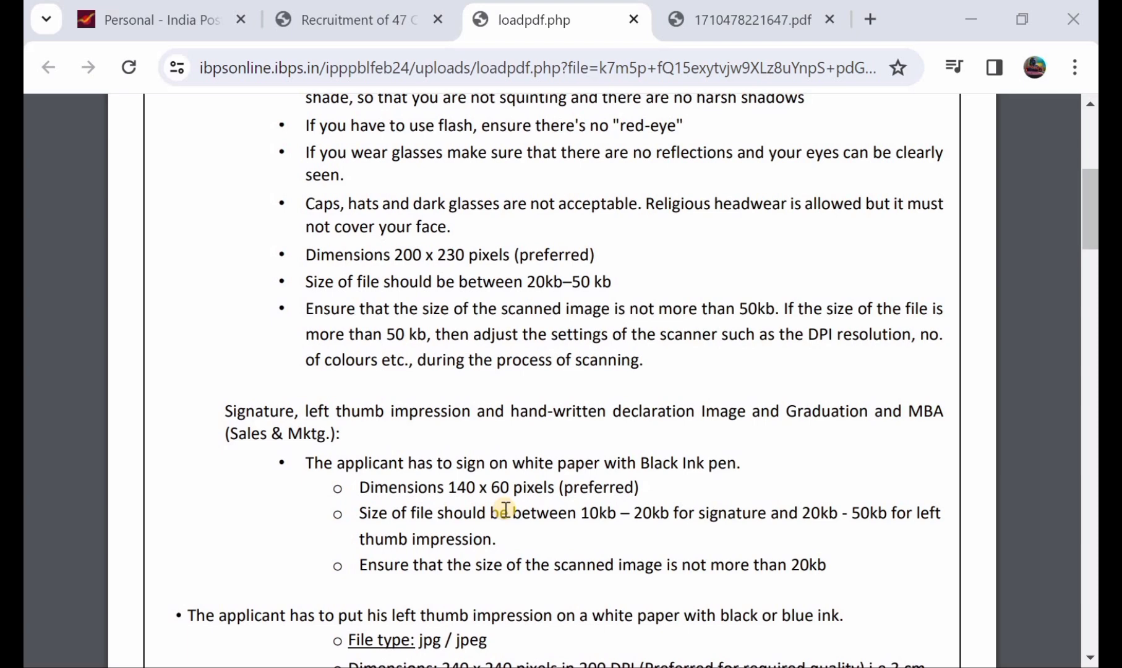
{"action": "scroll", "coordinate": [505, 508], "scroll_direction": "up", "scroll_amount": 1}
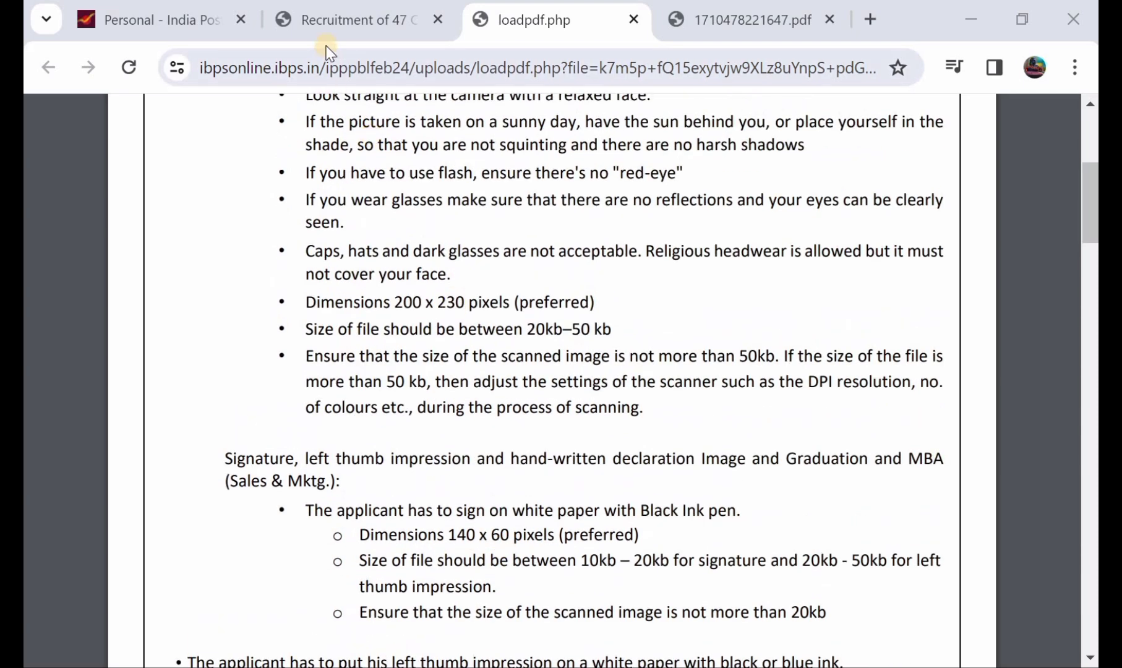
Back on the Recruitment tab, tick both photo and signature declarations and go to Details.
{"action": "left_click", "coordinate": [324, 24]}
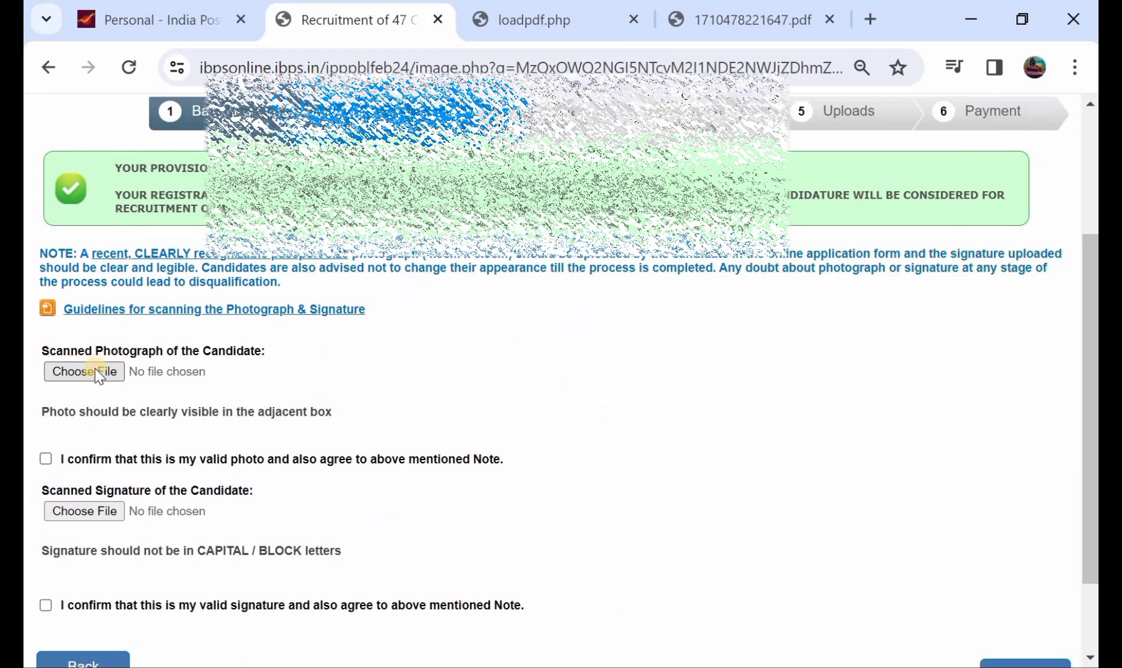
{"action": "left_click", "coordinate": [45, 459]}
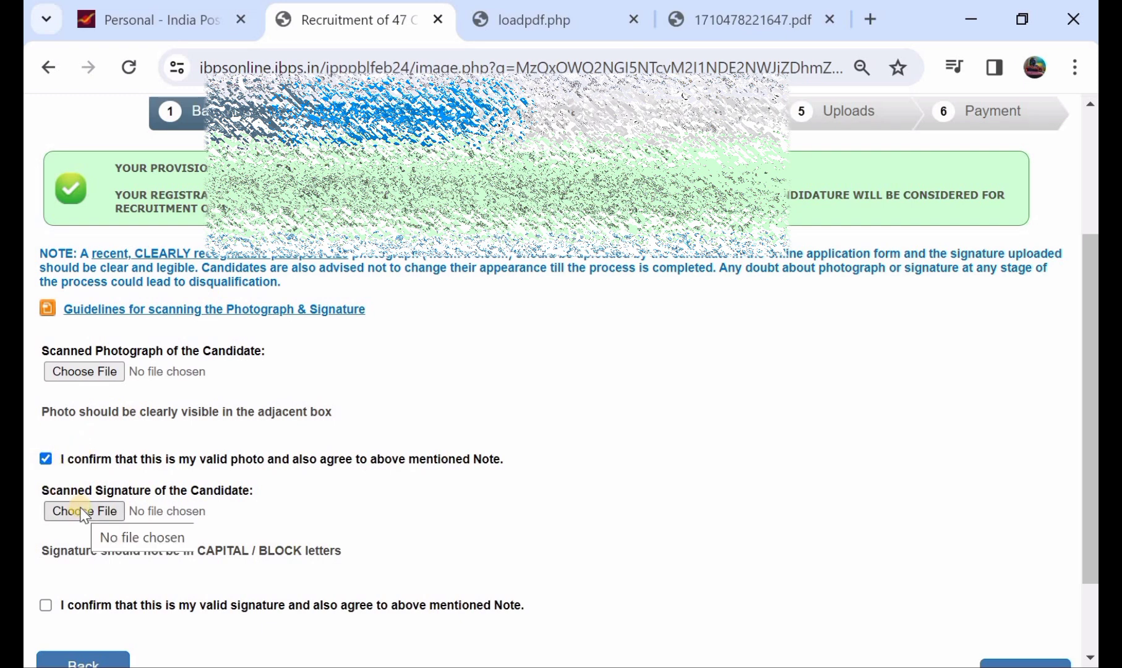
{"action": "left_click", "coordinate": [44, 605]}
{"action": "scroll", "coordinate": [556, 510], "scroll_direction": "down", "scroll_amount": 2}
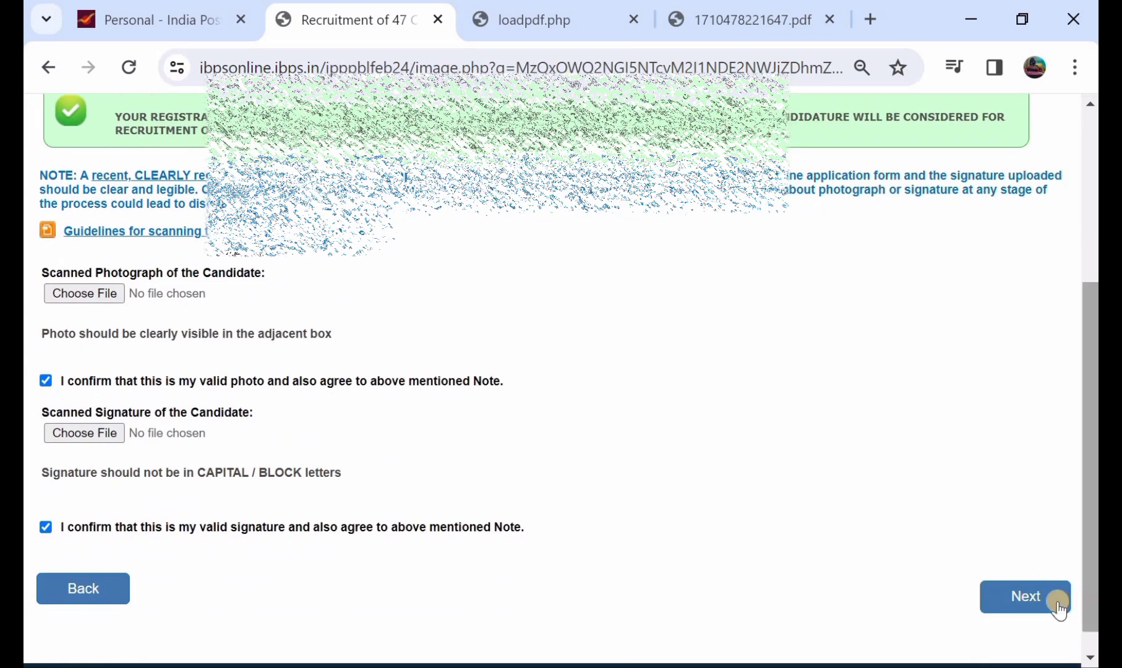
{"action": "left_click", "coordinate": [1024, 596]}
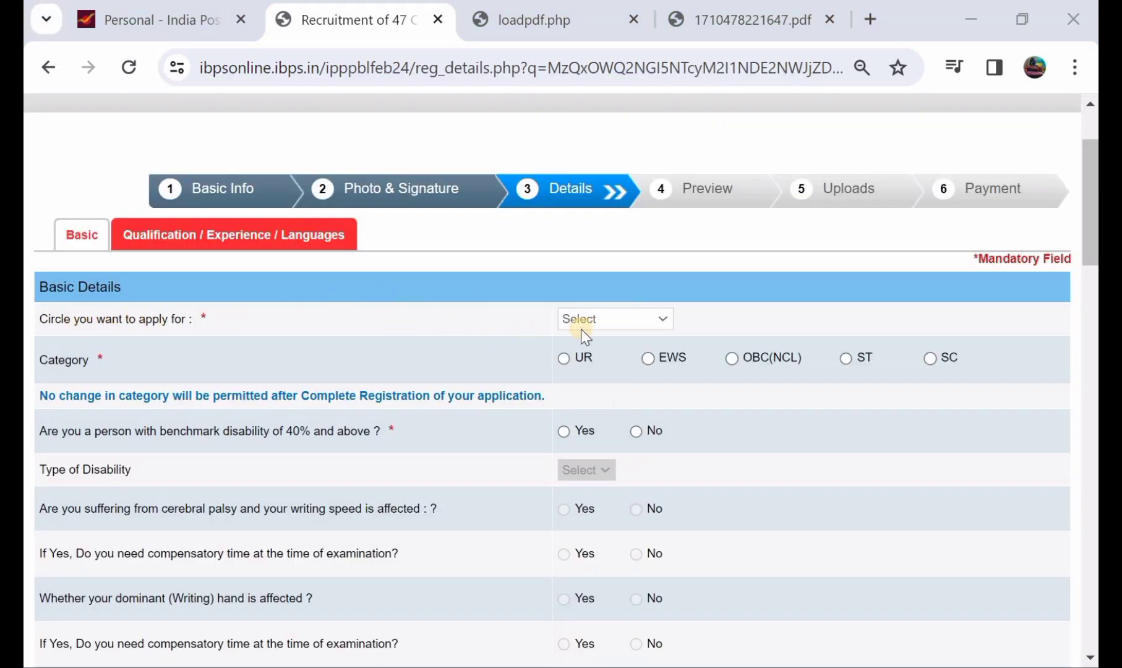
Apply for the Uttar Pradesh circle, category ST, answering No to RPwD writing difficulty.
{"action": "left_click", "coordinate": [610, 321]}
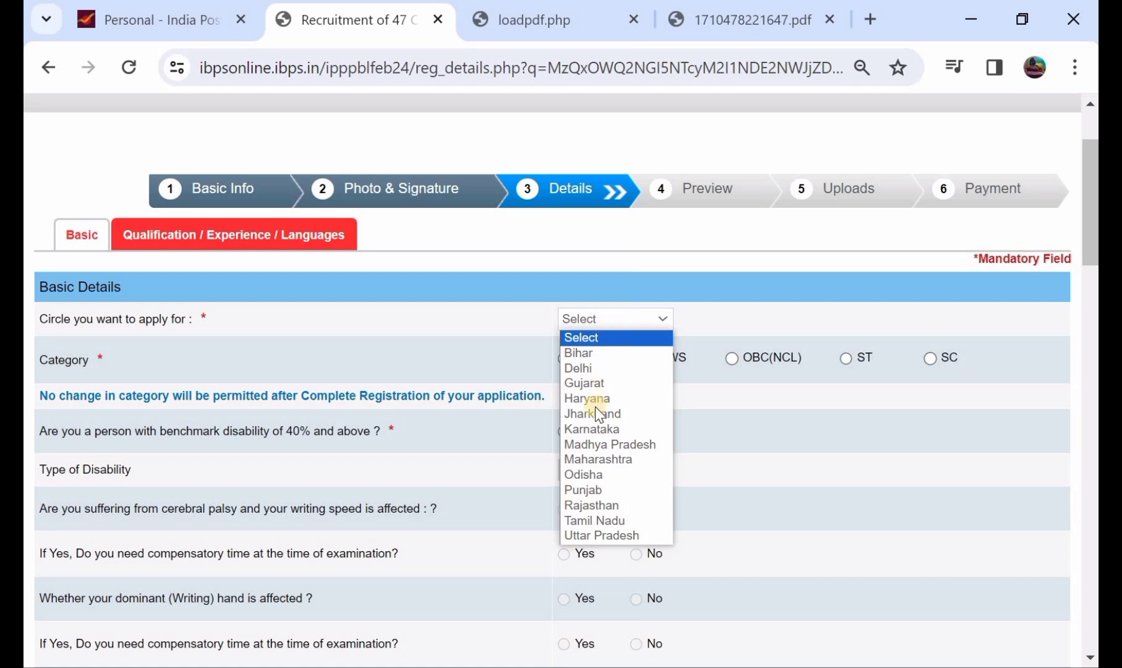
{"action": "left_click", "coordinate": [632, 533]}
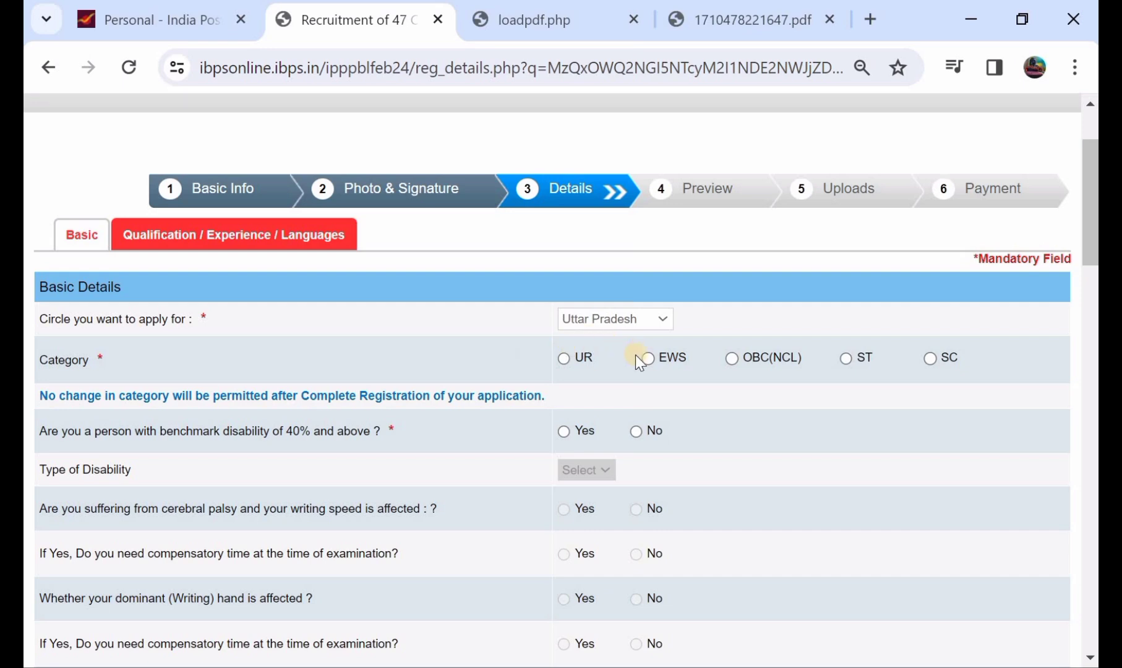
{"action": "left_click", "coordinate": [845, 358]}
{"action": "scroll", "coordinate": [742, 368], "scroll_direction": "down", "scroll_amount": 1}
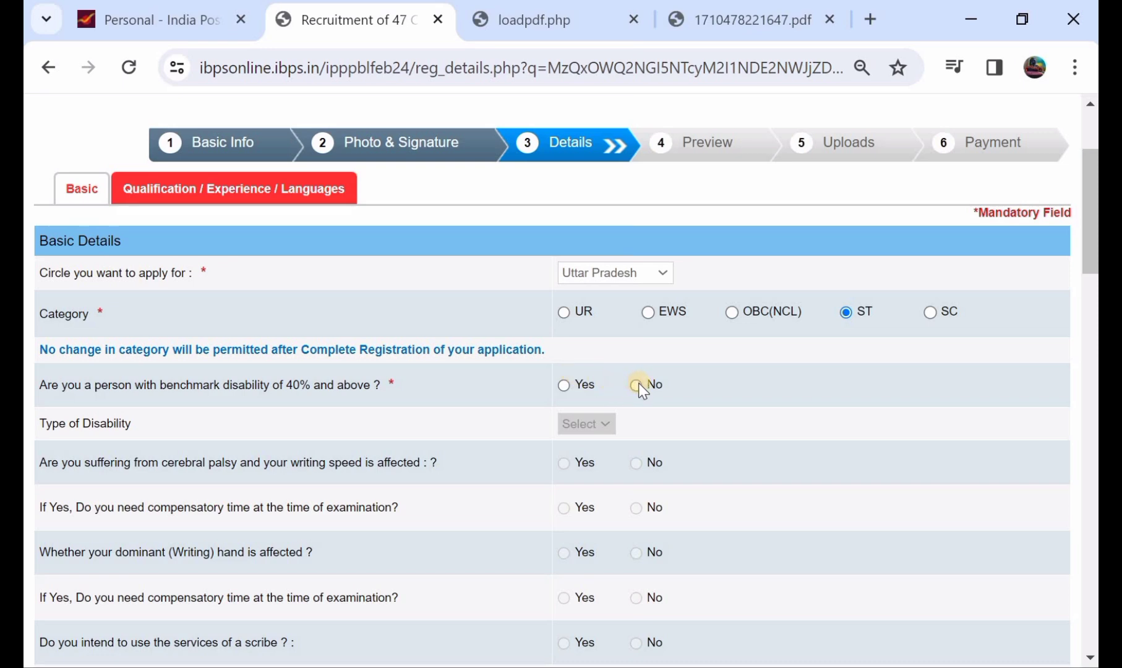
{"action": "scroll", "coordinate": [638, 382], "scroll_direction": "down", "scroll_amount": 5}
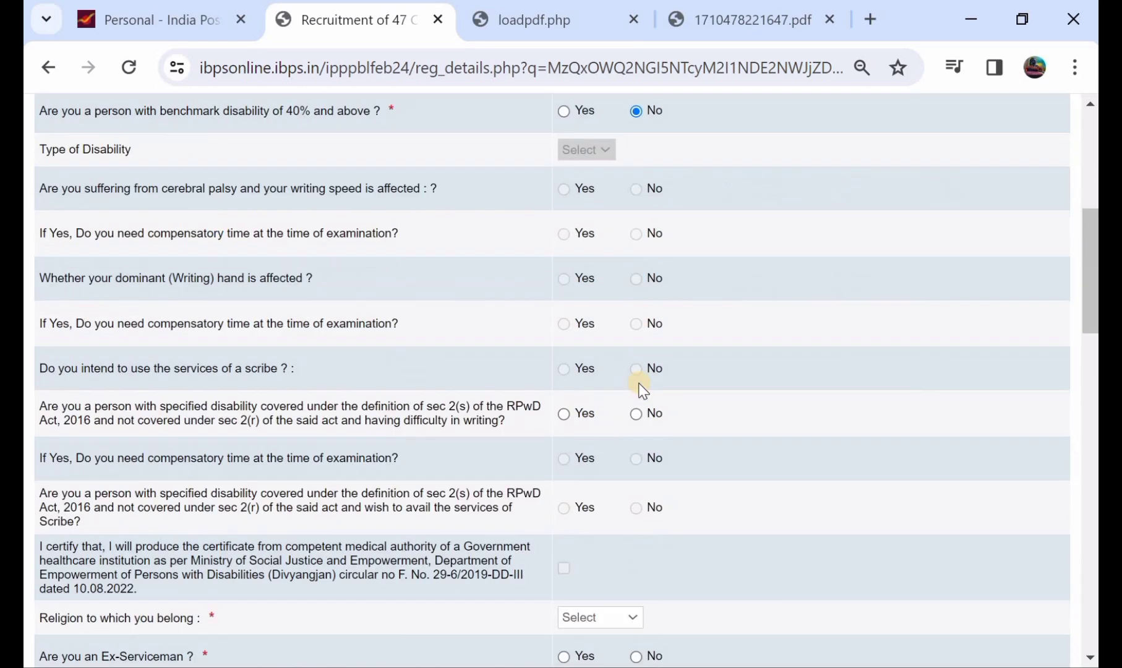
{"action": "left_click", "coordinate": [638, 383]}
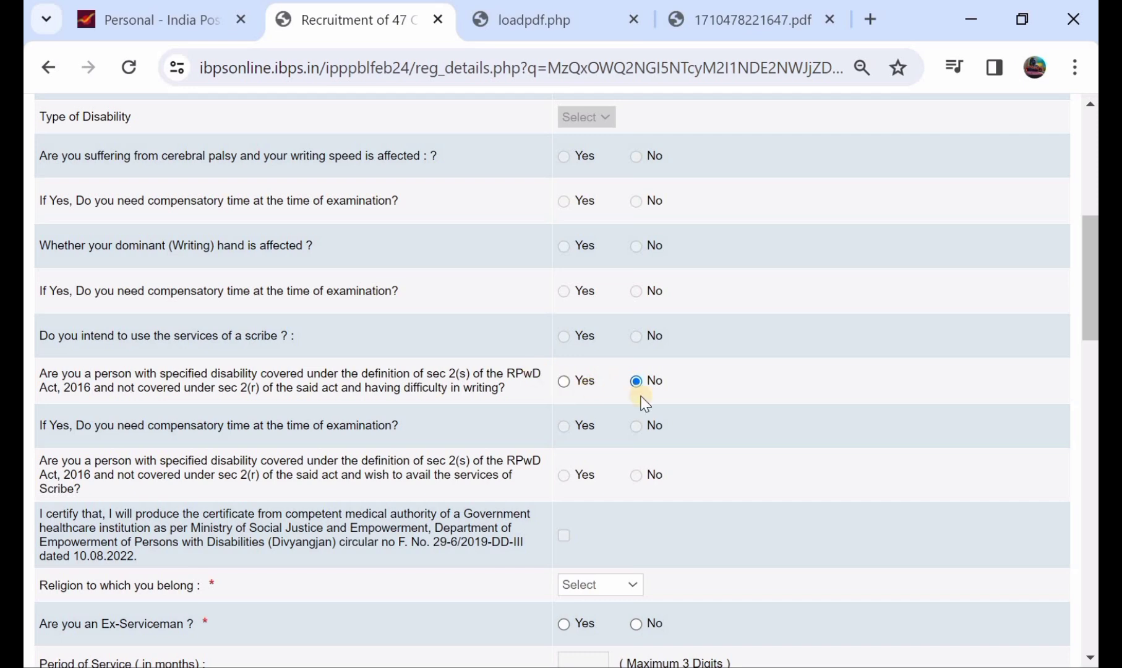
{"action": "scroll", "coordinate": [643, 401], "scroll_direction": "down", "scroll_amount": 3}
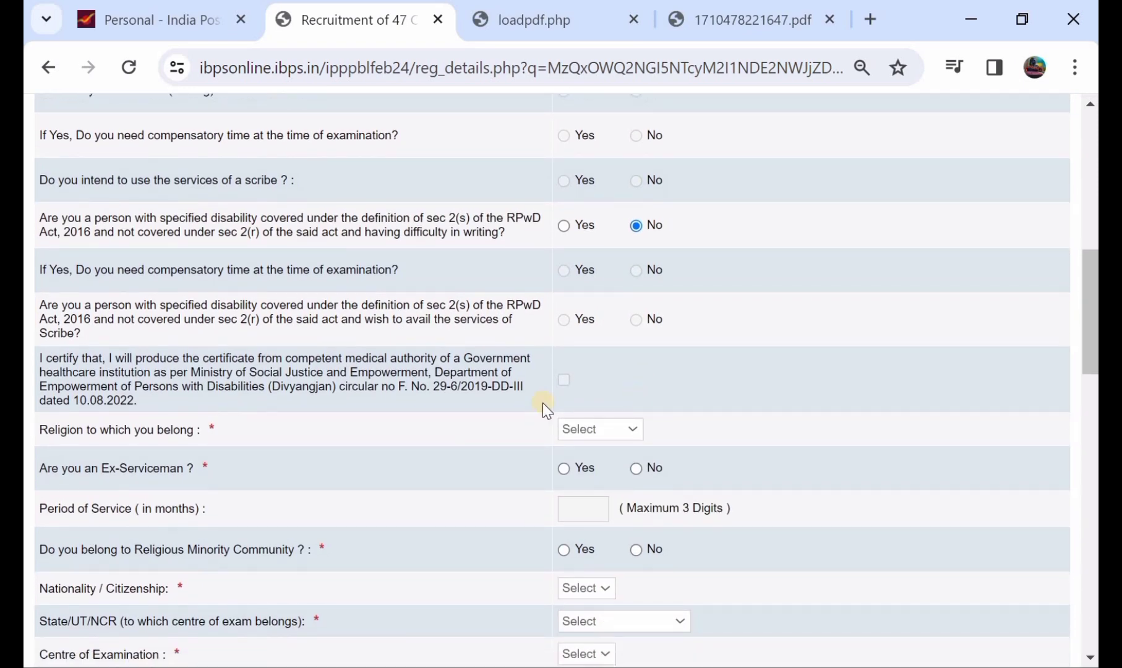
Set religion to Hindu, and ex-serviceman and religious minority both to No.
{"action": "left_click", "coordinate": [606, 426]}
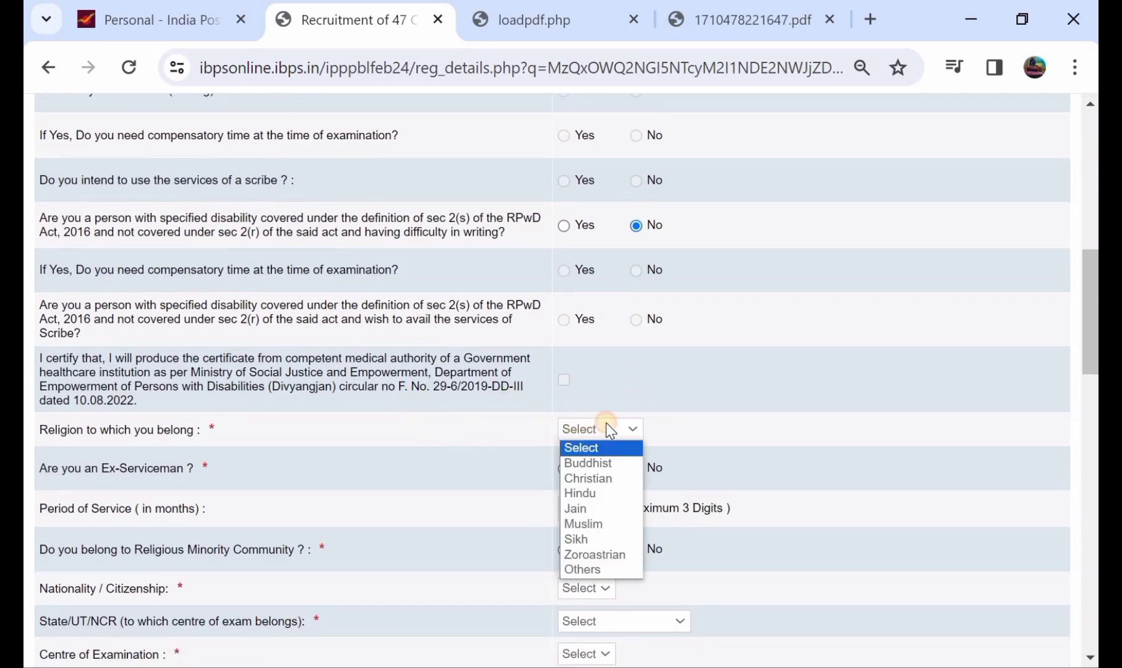
{"action": "left_click", "coordinate": [614, 493]}
{"action": "scroll", "coordinate": [613, 489], "scroll_direction": "down", "scroll_amount": 1}
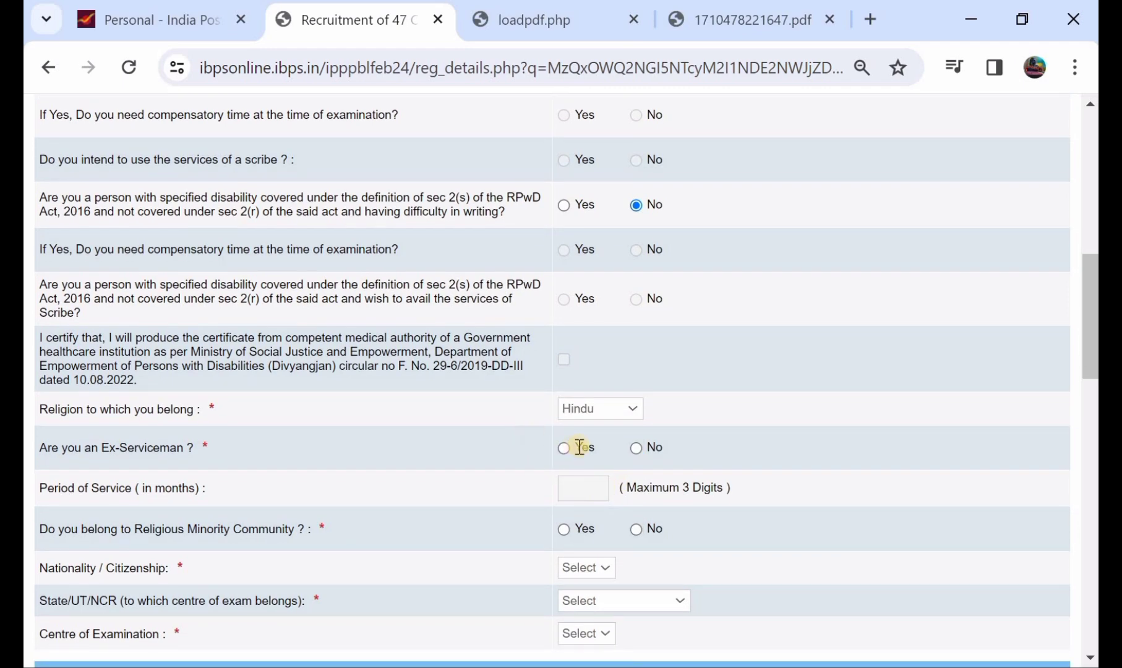
{"action": "left_click", "coordinate": [564, 448]}
{"action": "left_click", "coordinate": [634, 449]}
{"action": "scroll", "coordinate": [635, 449], "scroll_direction": "down", "scroll_amount": 1}
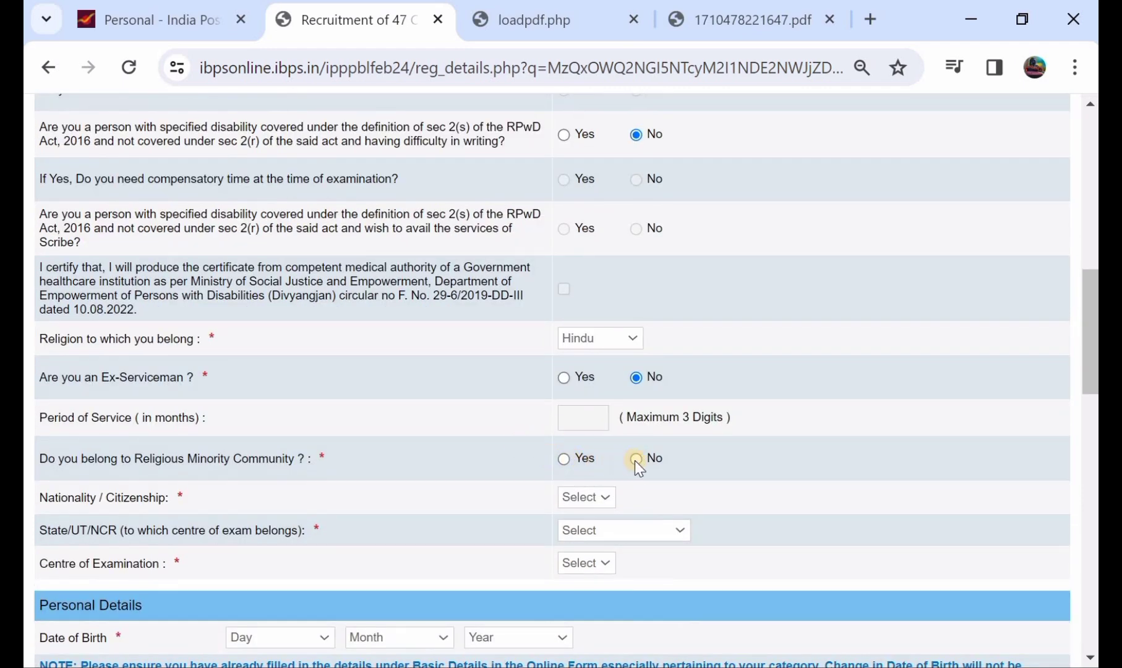
{"action": "left_click", "coordinate": [635, 459]}
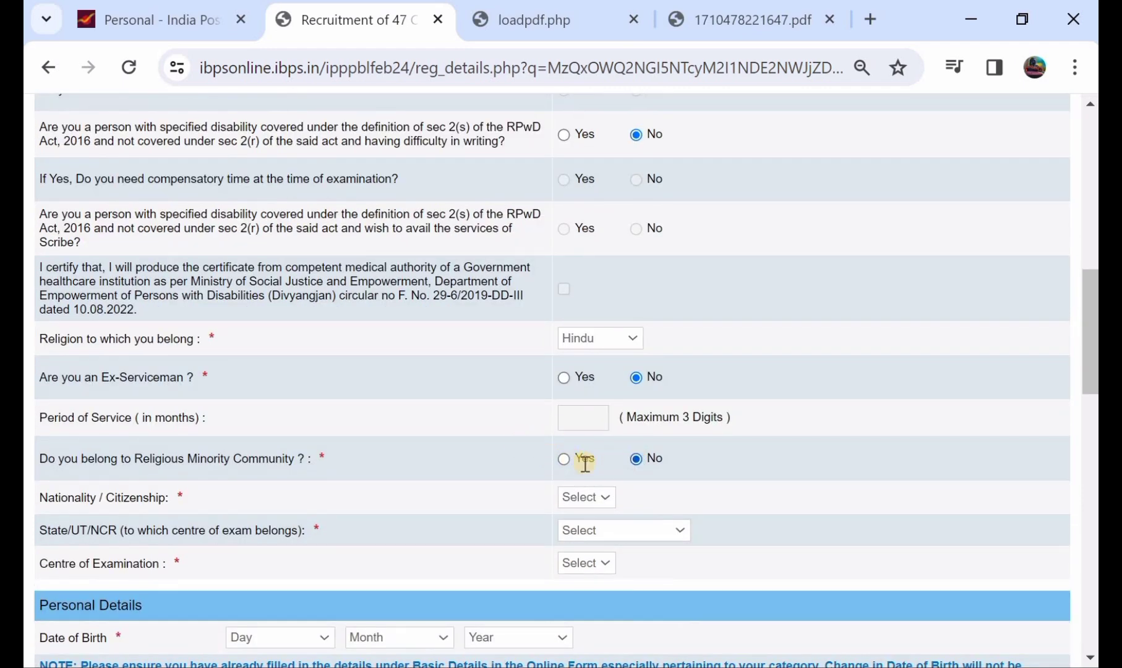
Set nationality to Indian and the exam centre to Warangal, Telangana.
{"action": "left_click", "coordinate": [600, 496]}
{"action": "left_click", "coordinate": [595, 531]}
{"action": "left_click", "coordinate": [629, 539]}
{"action": "scroll", "coordinate": [592, 466], "scroll_direction": "down", "scroll_amount": 3}
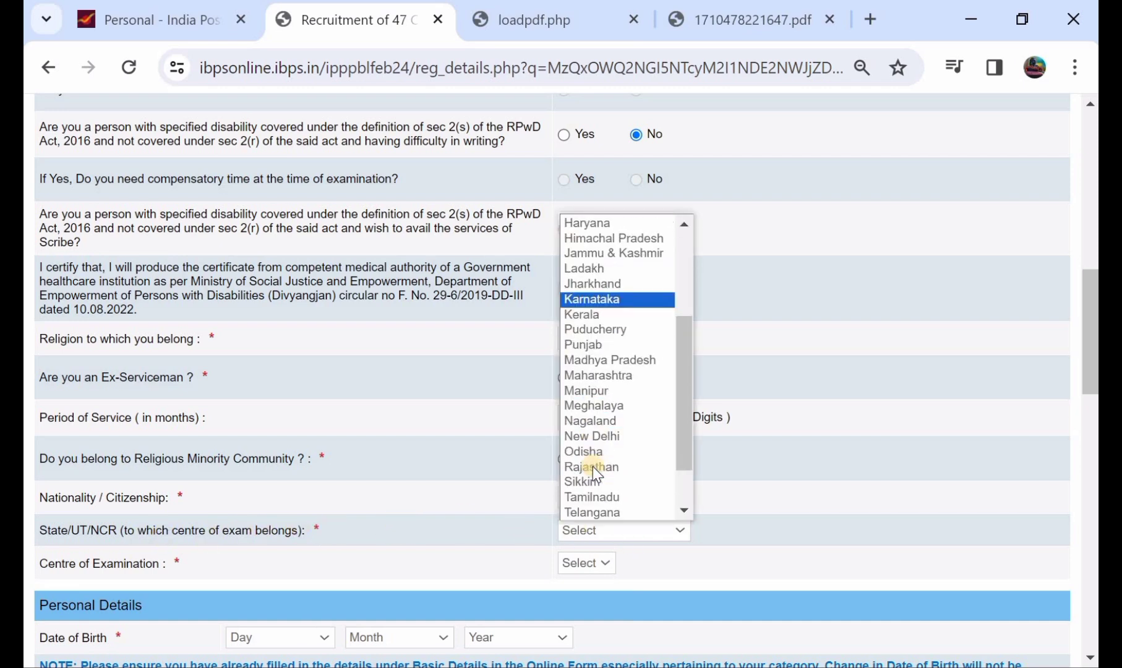
{"action": "left_click", "coordinate": [593, 472]}
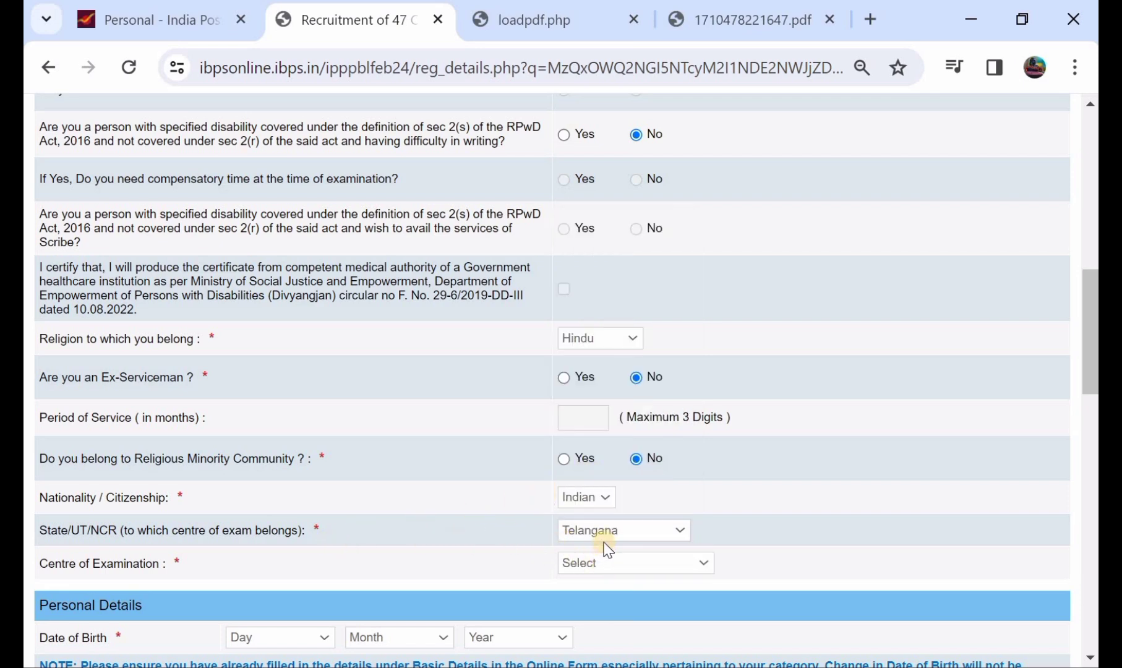
{"action": "left_click", "coordinate": [609, 563]}
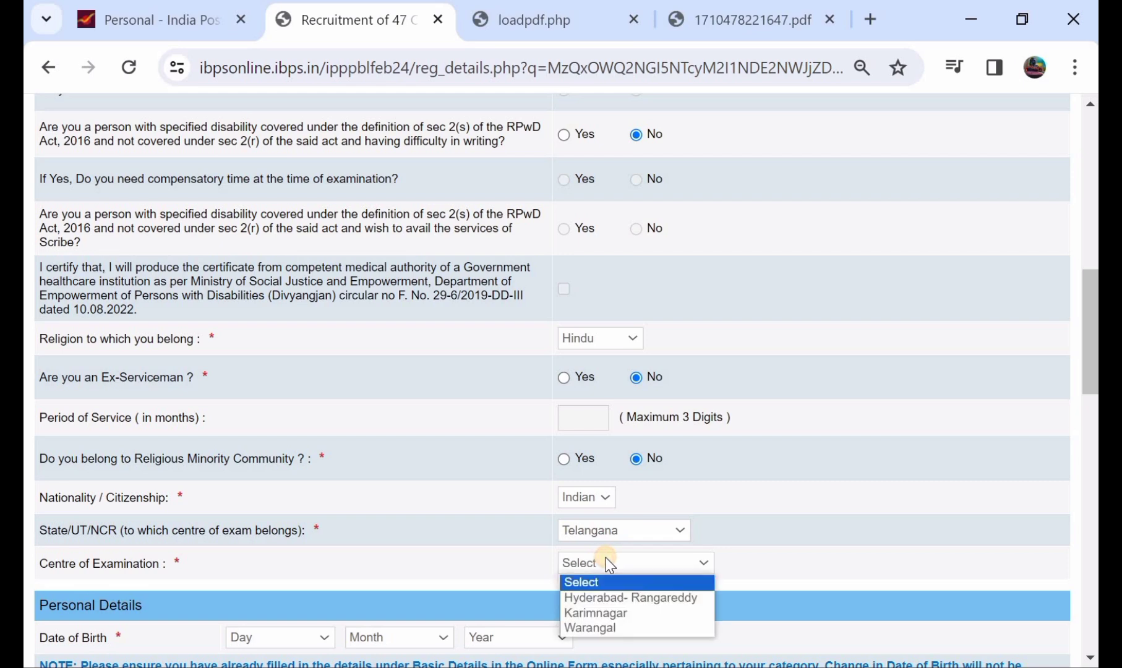
{"action": "left_click", "coordinate": [624, 628]}
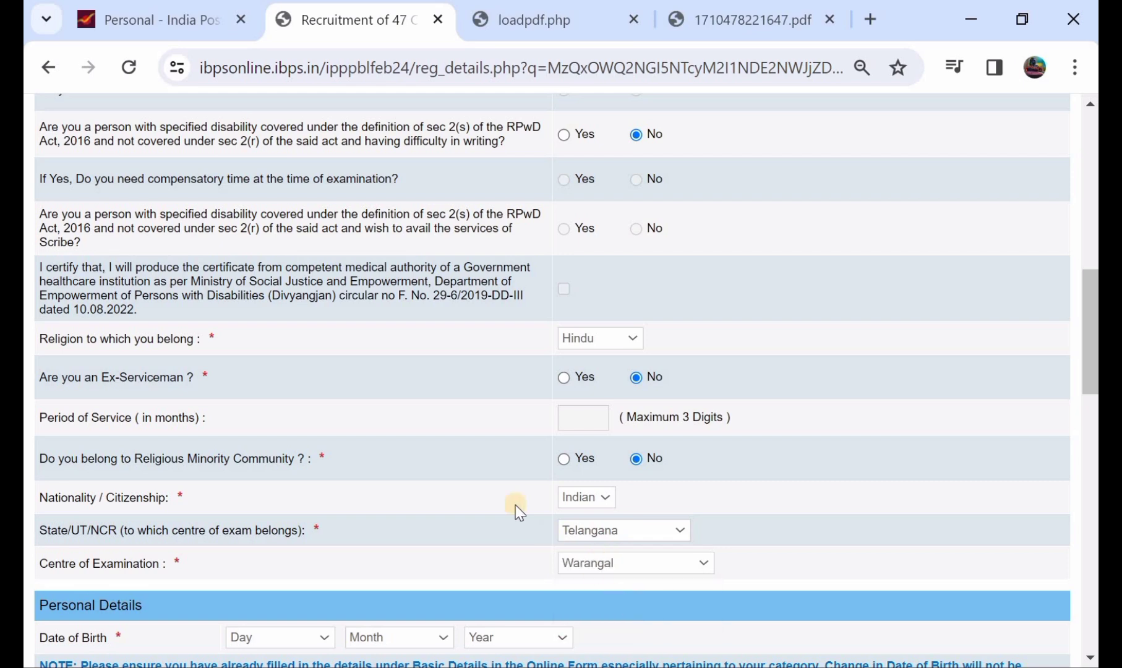
{"action": "scroll", "coordinate": [481, 485], "scroll_direction": "down", "scroll_amount": 2}
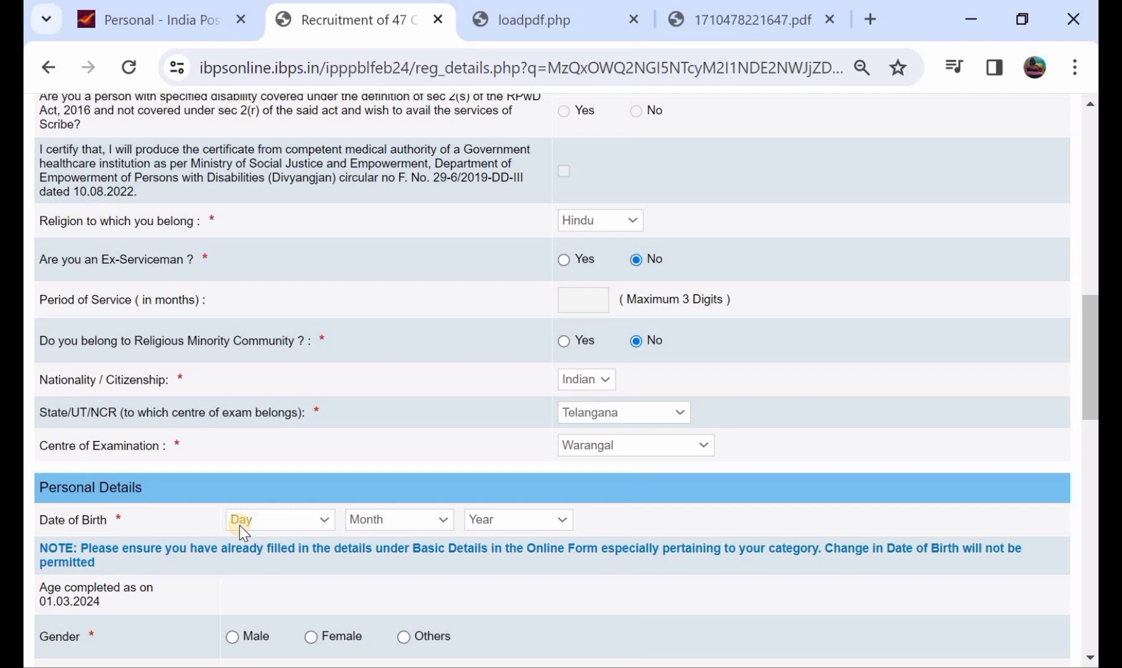
Set gender Male, twin sibling No, and marital status Unmarried.
{"action": "scroll", "coordinate": [494, 533], "scroll_direction": "down", "scroll_amount": 1}
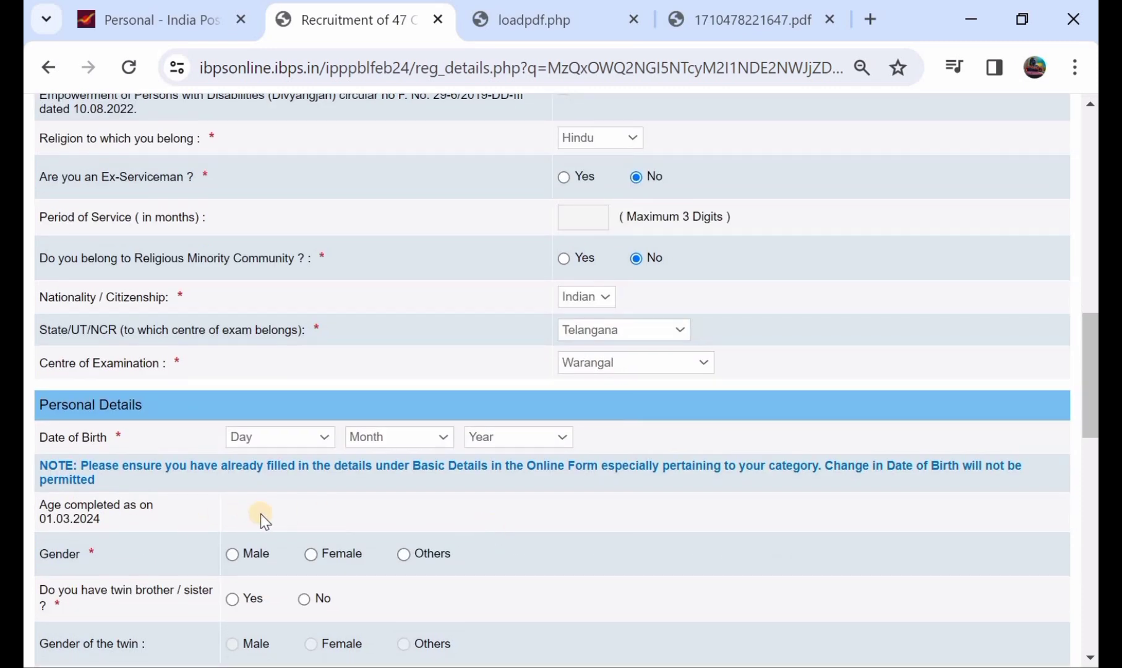
{"action": "scroll", "coordinate": [261, 513], "scroll_direction": "down", "scroll_amount": 1}
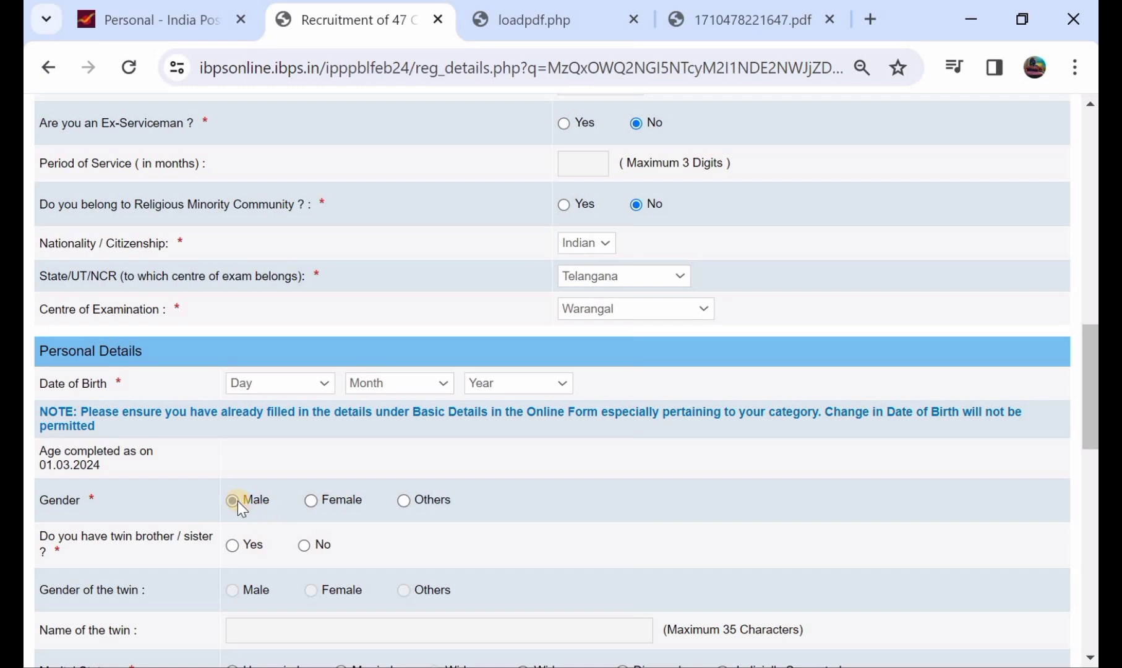
{"action": "left_click", "coordinate": [234, 500]}
{"action": "left_click", "coordinate": [233, 545]}
{"action": "scroll", "coordinate": [235, 547], "scroll_direction": "down", "scroll_amount": 1}
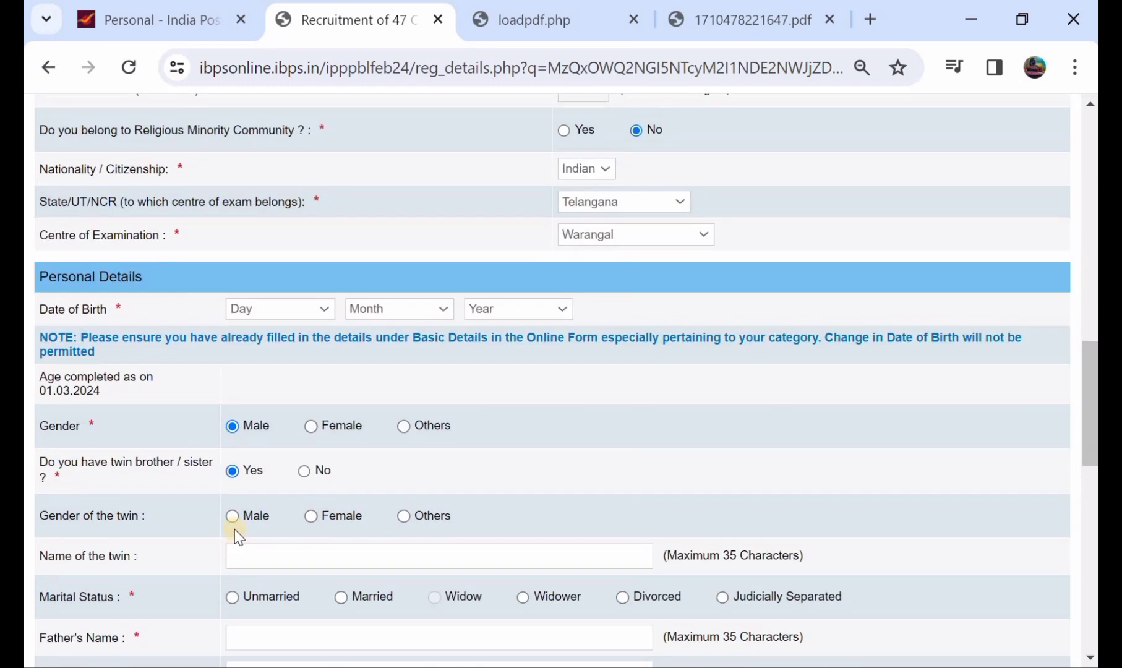
{"action": "left_click", "coordinate": [300, 473]}
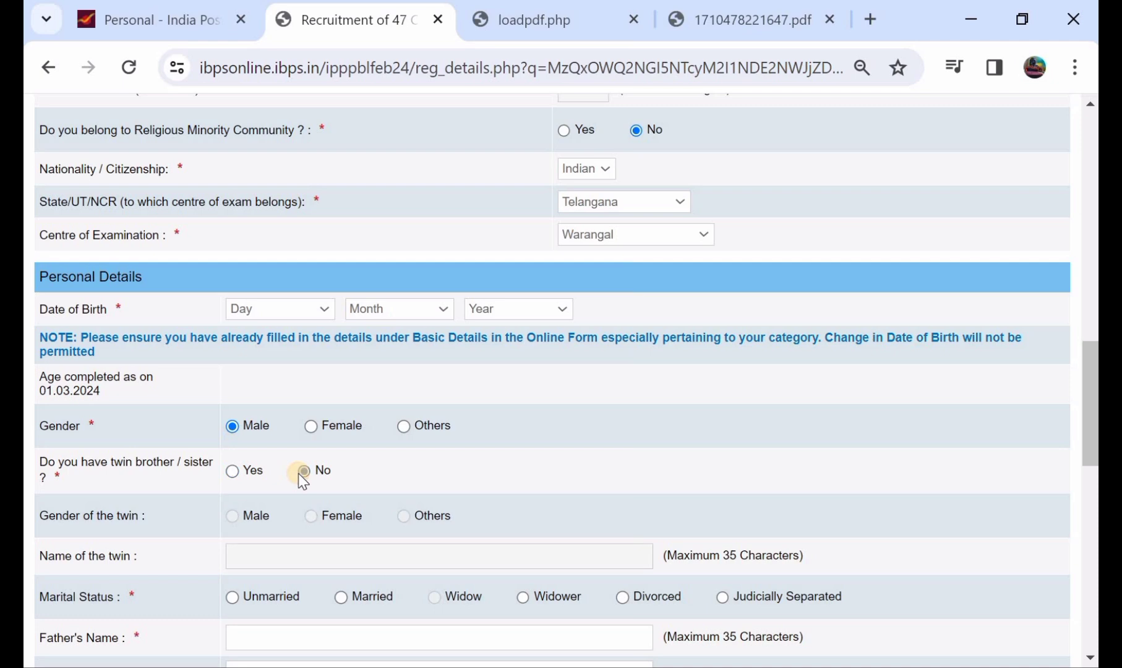
{"action": "scroll", "coordinate": [299, 475], "scroll_direction": "down", "scroll_amount": 2}
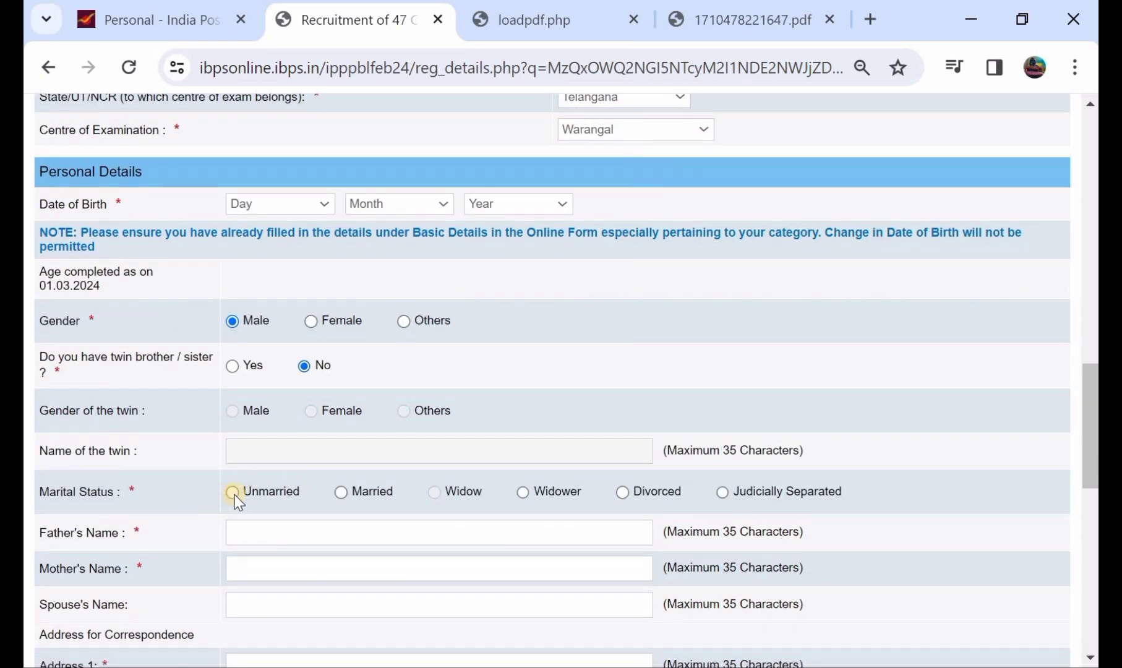
{"action": "left_click", "coordinate": [233, 493]}
{"action": "scroll", "coordinate": [234, 494], "scroll_direction": "down", "scroll_amount": 1}
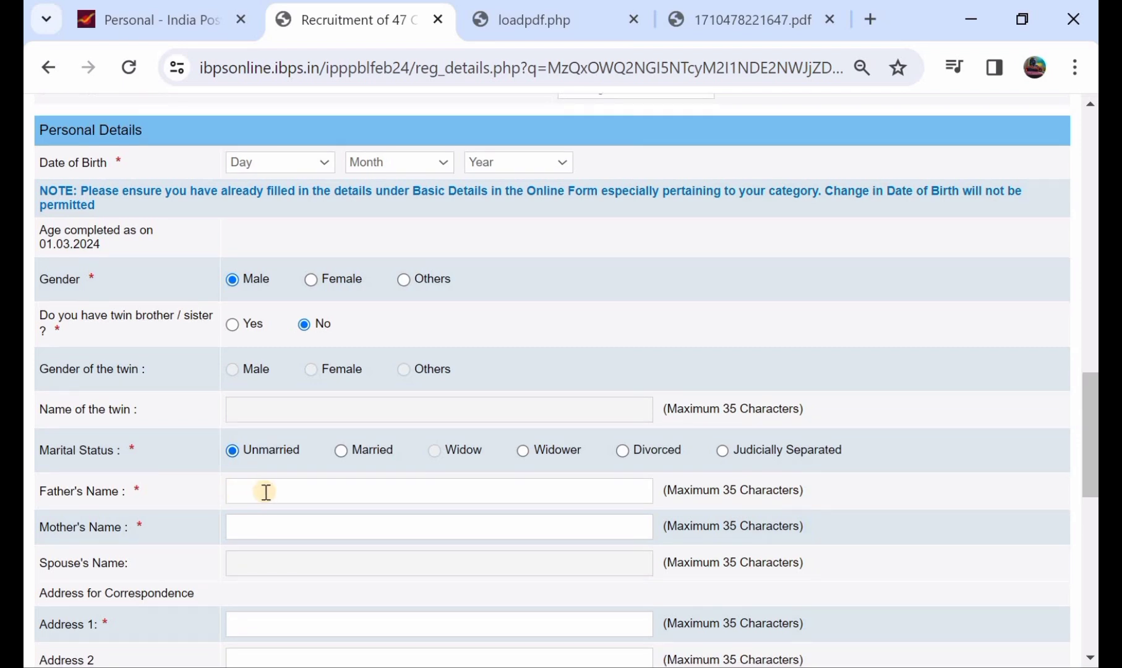
Enter the father's and mother's names.
{"action": "left_click", "coordinate": [266, 492]}
{"action": "type", "text": "SIRI"}
{"action": "left_click", "coordinate": [274, 520]}
{"action": "type", "text": "KAMLI"}
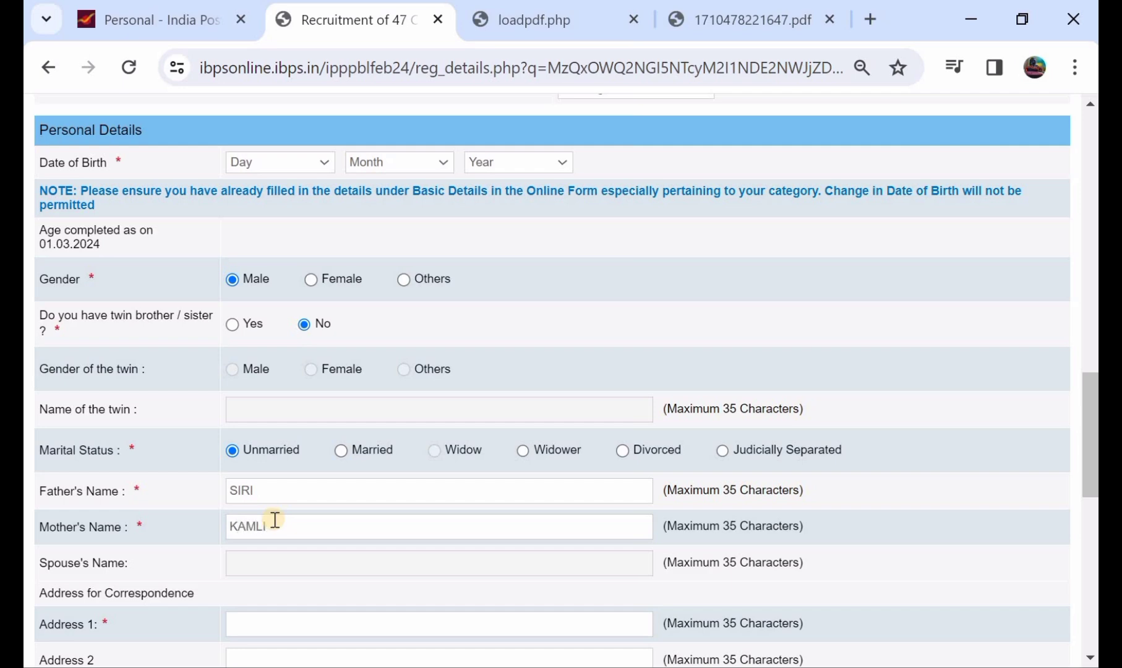
Fill in the three correspondence address lines.
{"action": "scroll", "coordinate": [276, 520], "scroll_direction": "down", "scroll_amount": 2}
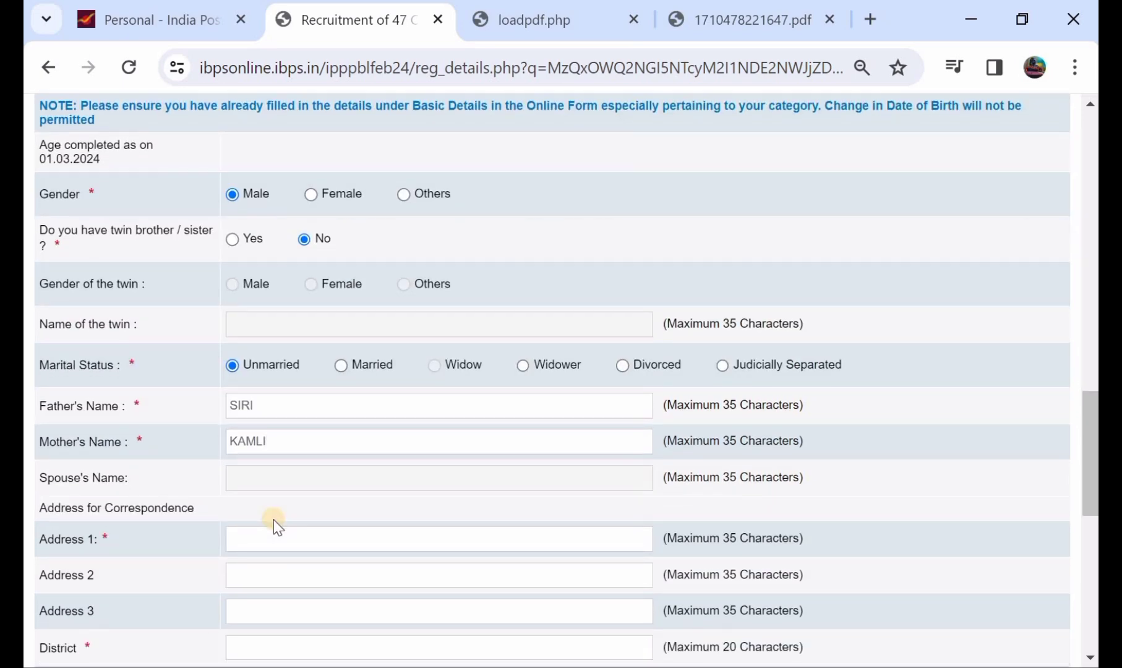
{"action": "scroll", "coordinate": [206, 501], "scroll_direction": "down", "scroll_amount": 1}
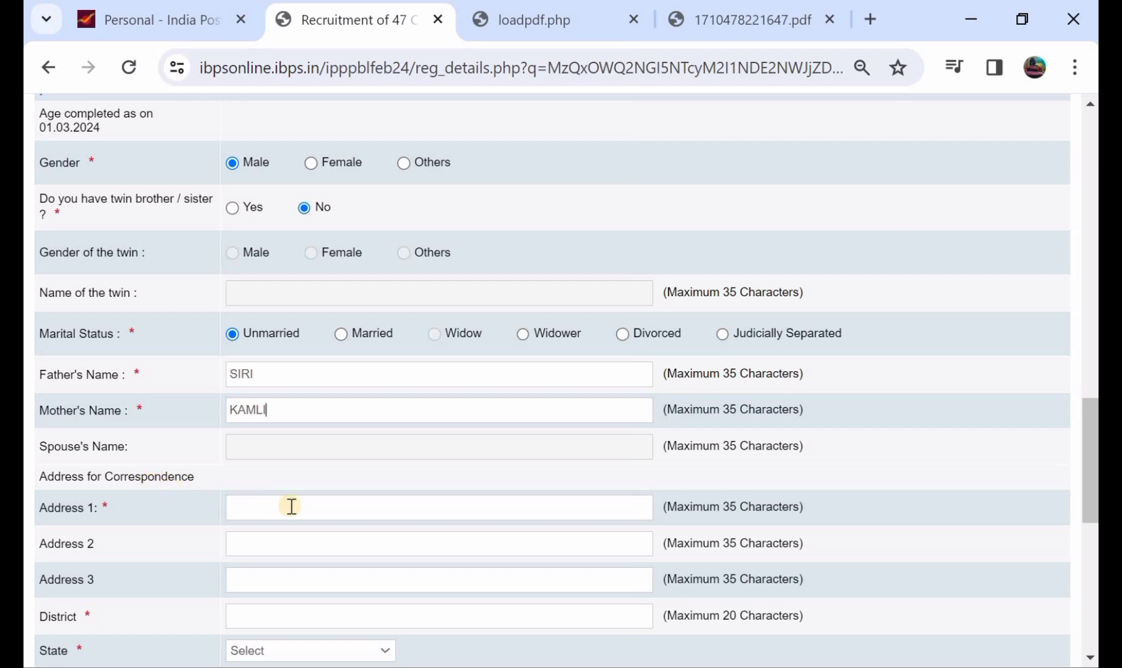
{"action": "left_click", "coordinate": [295, 505]}
{"action": "left_click", "coordinate": [311, 551]}
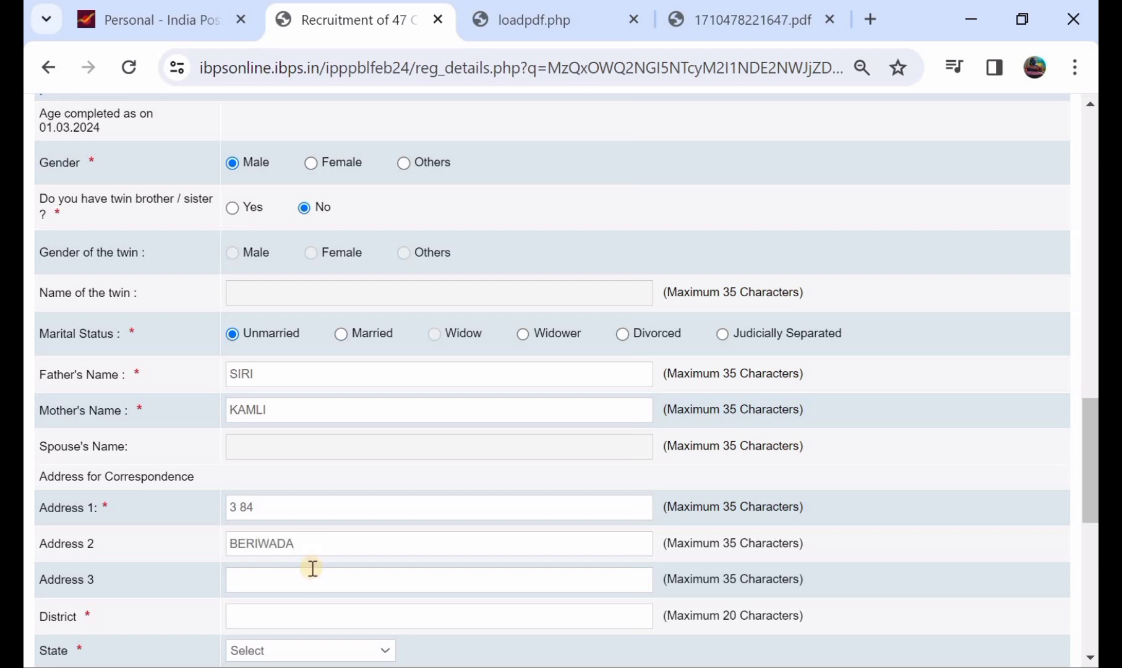
{"action": "left_click", "coordinate": [312, 569]}
Enter the district, choose TELANGANA as the state, and type the six-digit pincode.
{"action": "scroll", "coordinate": [311, 572], "scroll_direction": "down", "scroll_amount": 1}
{"action": "left_click", "coordinate": [306, 555]}
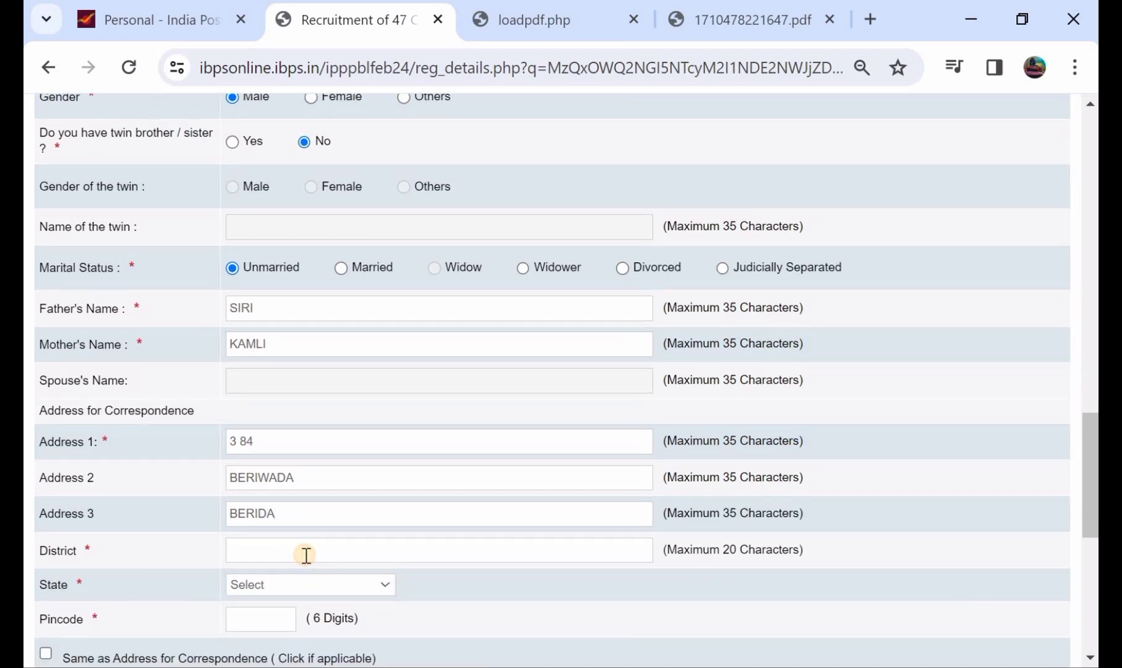
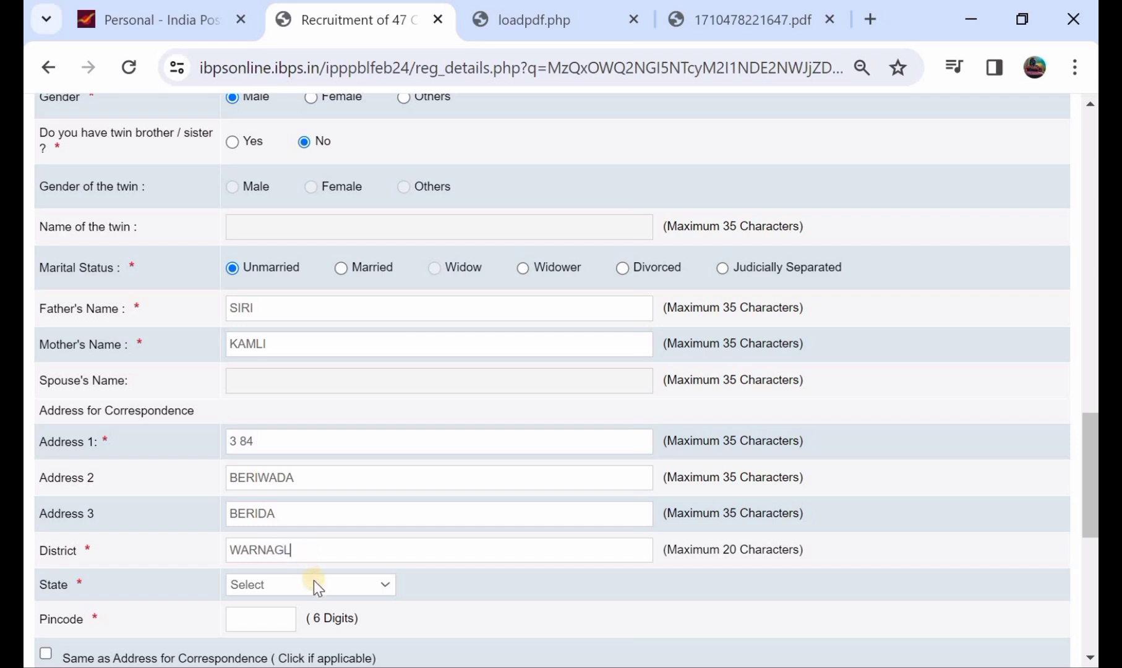
{"action": "left_click", "coordinate": [314, 583]}
{"action": "scroll", "coordinate": [311, 505], "scroll_direction": "down", "scroll_amount": 5}
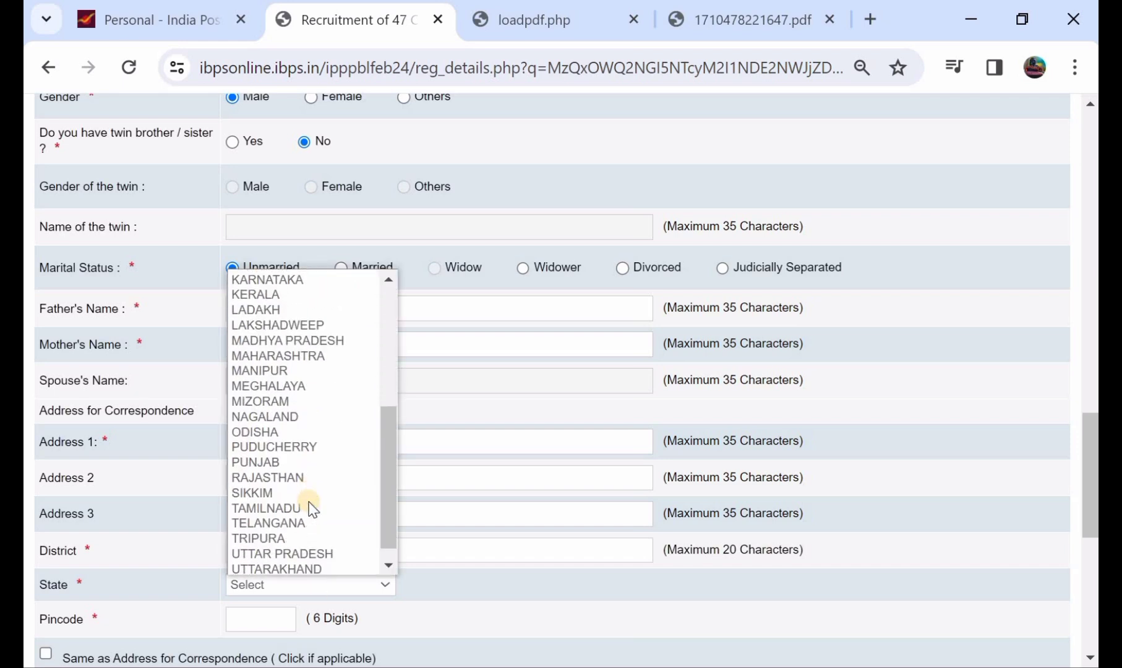
{"action": "left_click", "coordinate": [315, 522]}
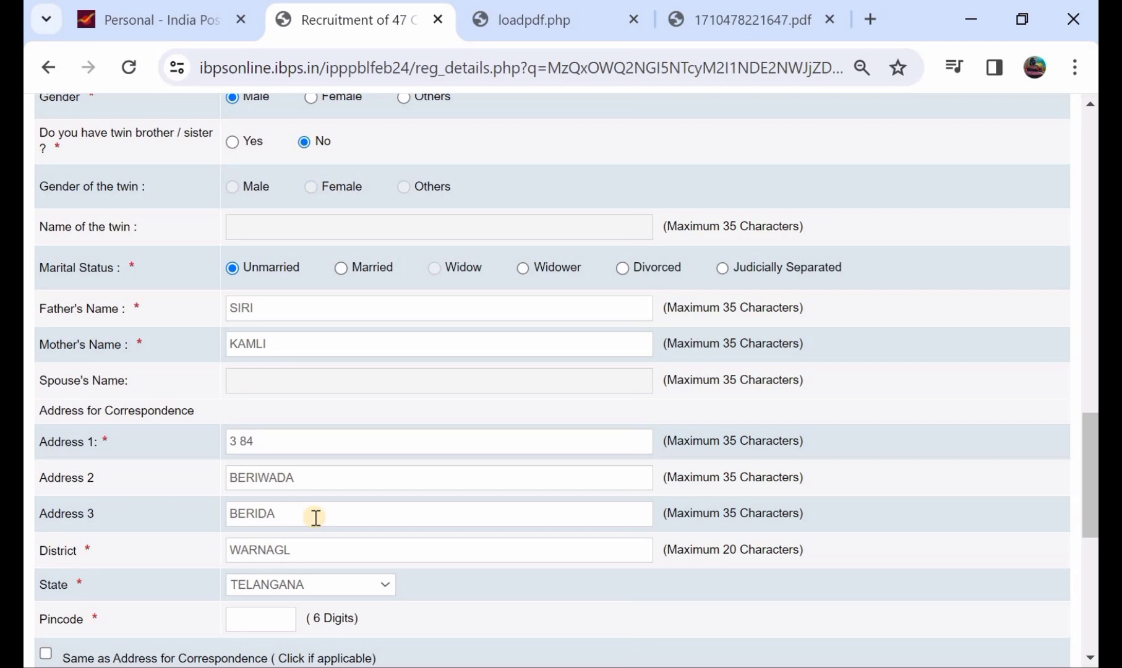
{"action": "scroll", "coordinate": [315, 517], "scroll_direction": "down", "scroll_amount": 1}
{"action": "left_click", "coordinate": [276, 567]}
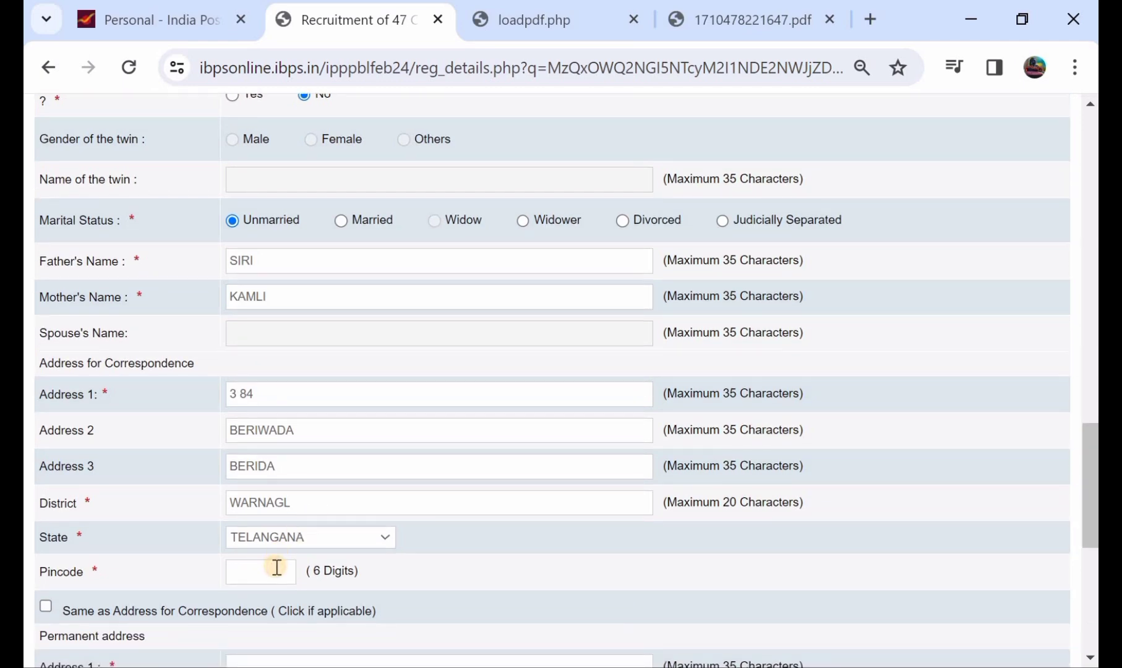
Tick 'Same as Address for Correspondence' so the permanent address copies the correspondence address.
{"action": "scroll", "coordinate": [276, 567], "scroll_direction": "down", "scroll_amount": 2}
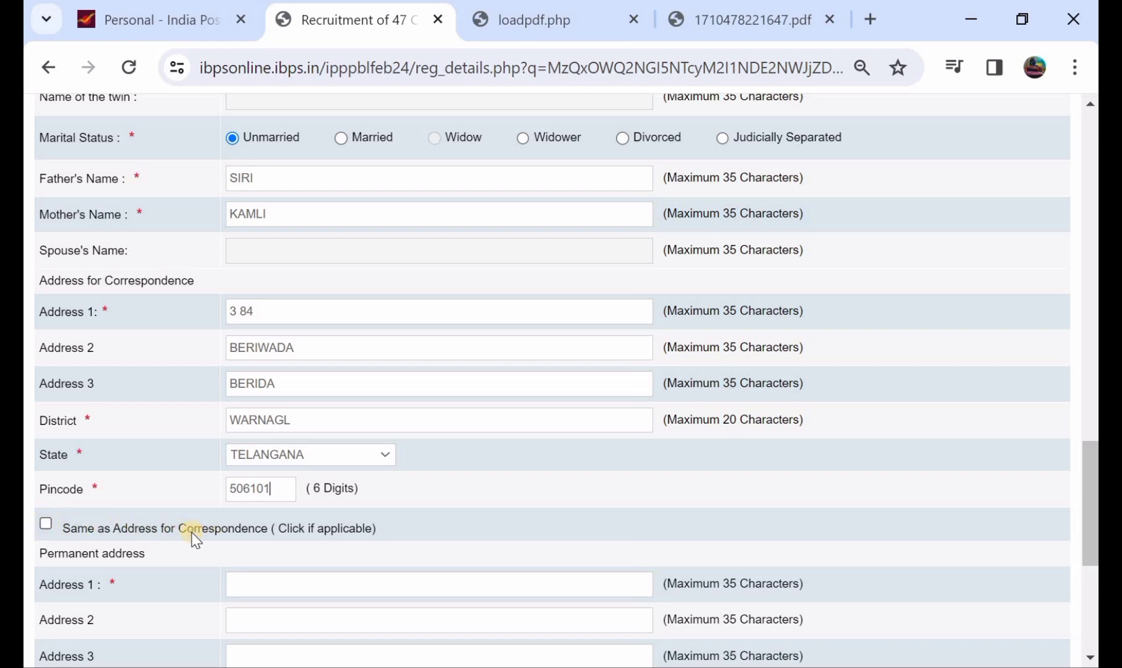
{"action": "left_click", "coordinate": [49, 524]}
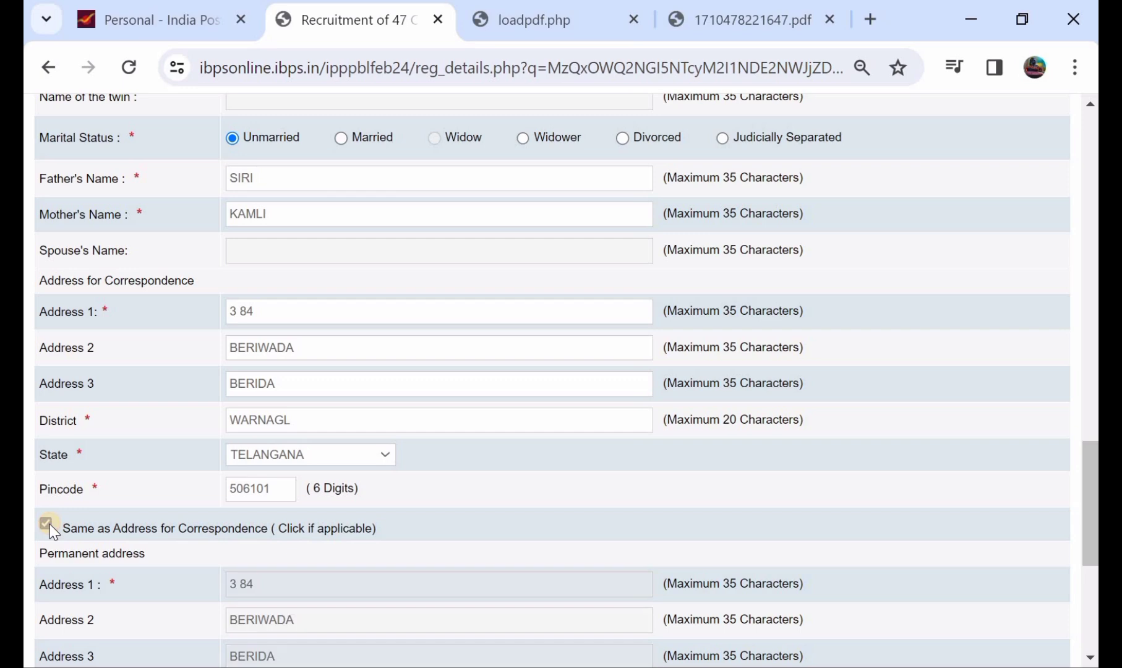
{"action": "scroll", "coordinate": [49, 523], "scroll_direction": "down", "scroll_amount": 3}
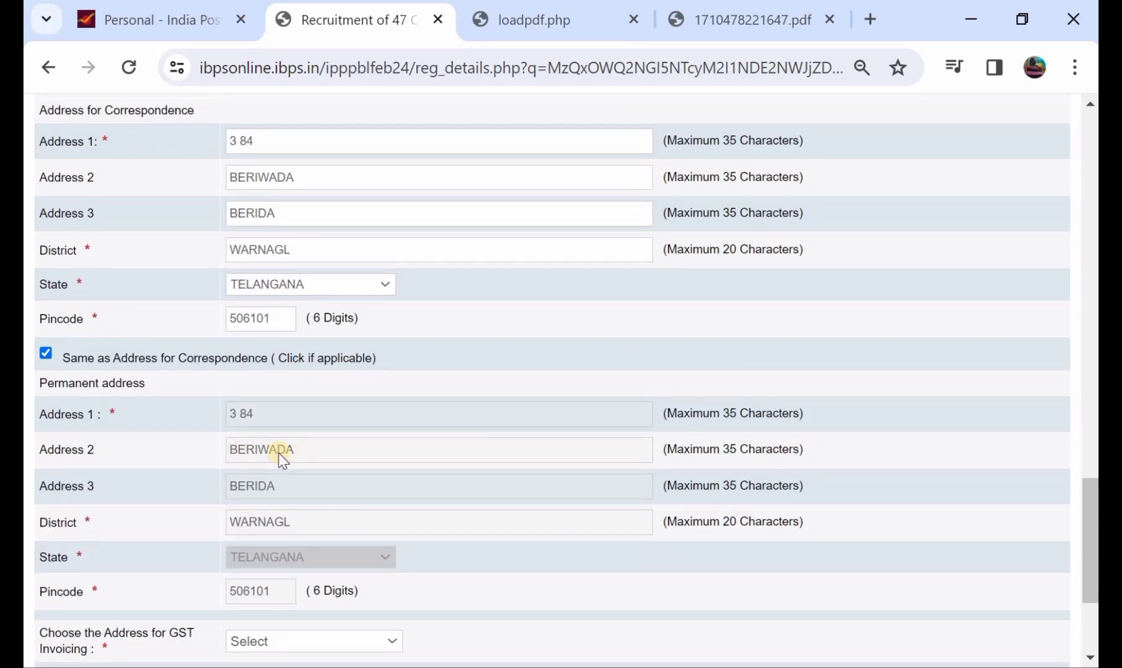
{"action": "left_click", "coordinate": [47, 354]}
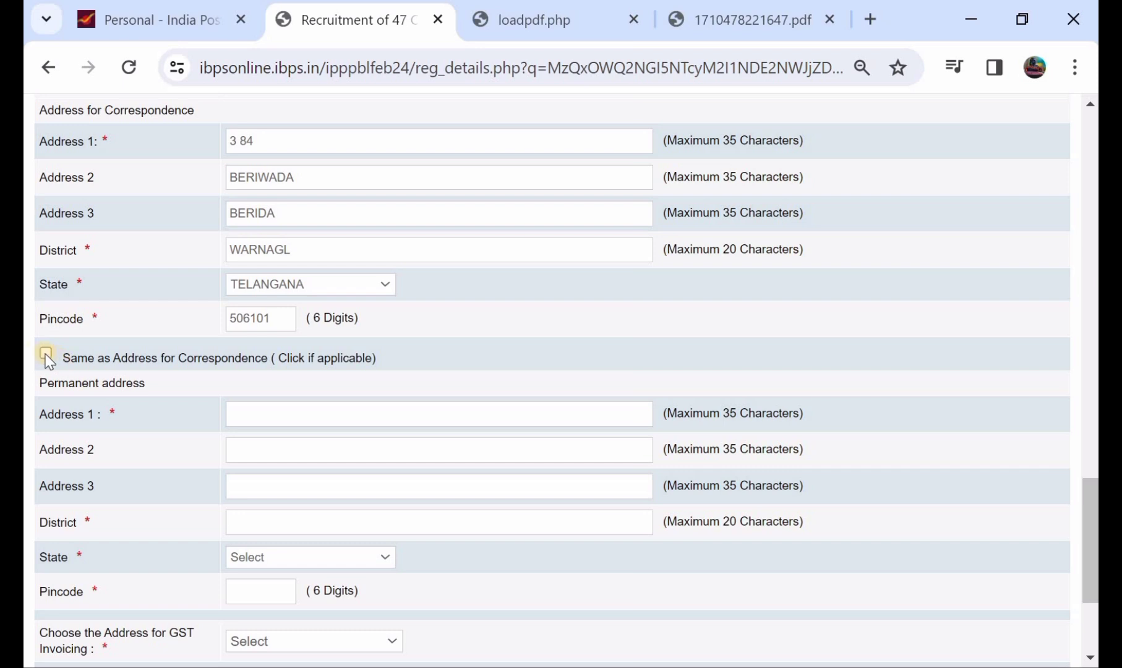
{"action": "left_click", "coordinate": [49, 354]}
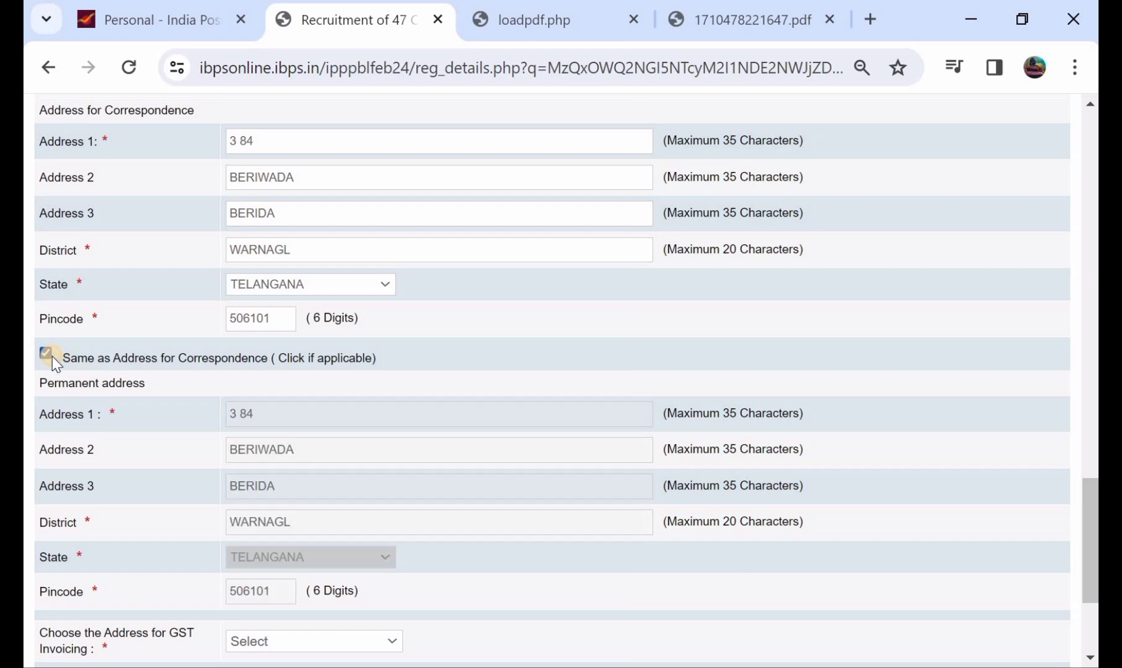
Choose Permanent Address as the GST invoicing address.
{"action": "scroll", "coordinate": [219, 566], "scroll_direction": "down", "scroll_amount": 1}
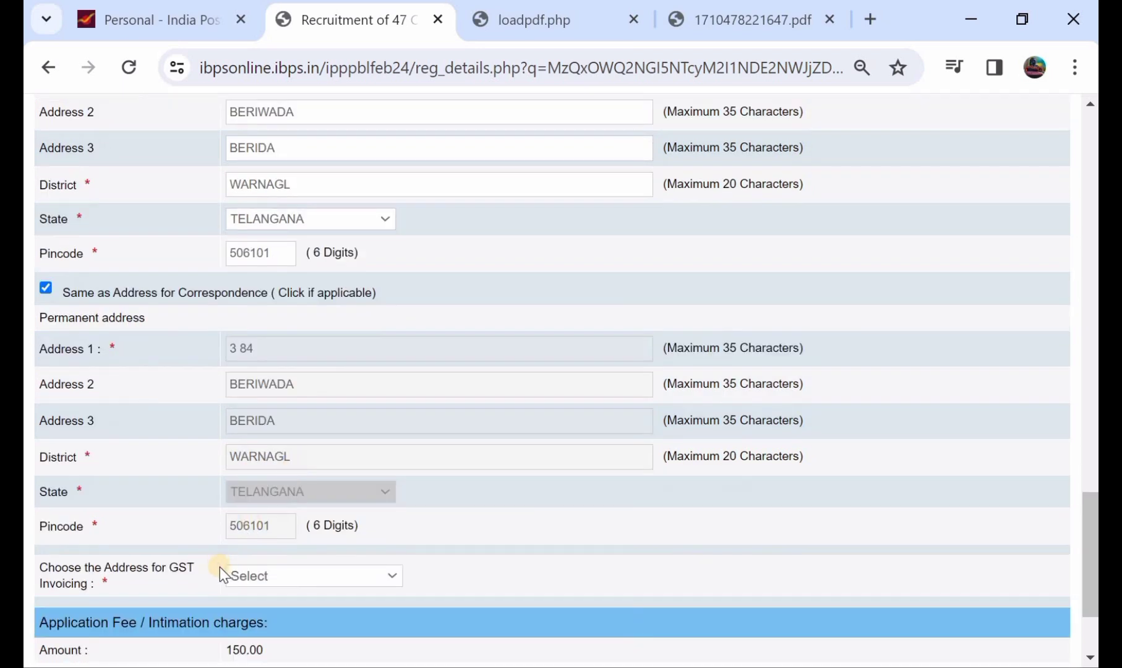
{"action": "left_click", "coordinate": [253, 570]}
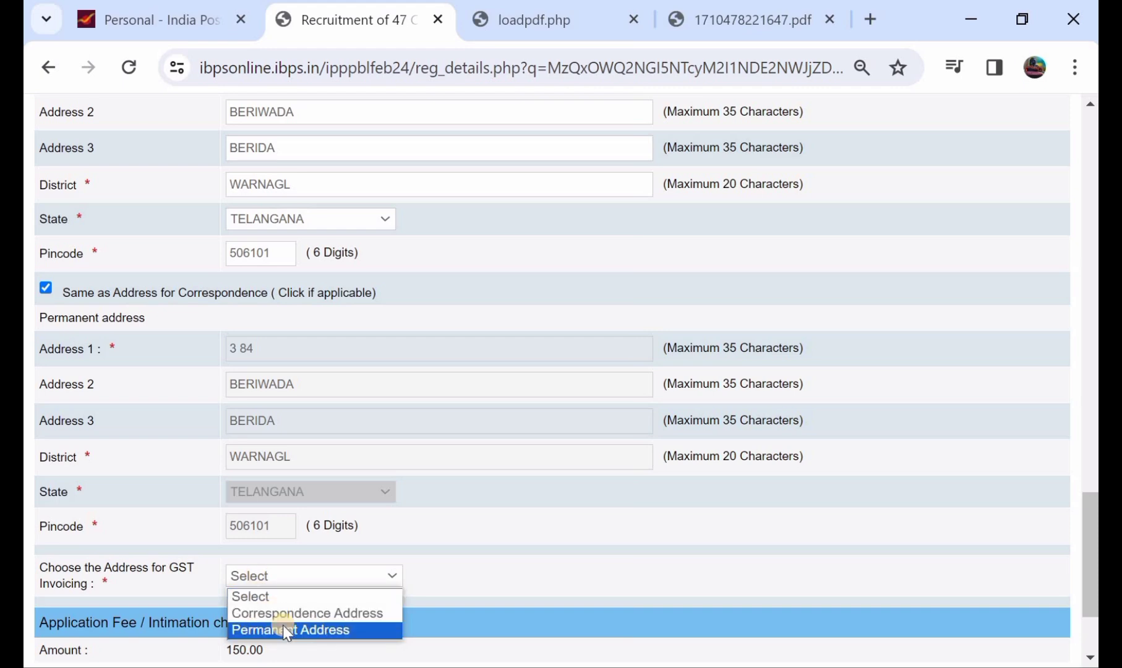
{"action": "left_click", "coordinate": [284, 629]}
{"action": "scroll", "coordinate": [283, 626], "scroll_direction": "down", "scroll_amount": 2}
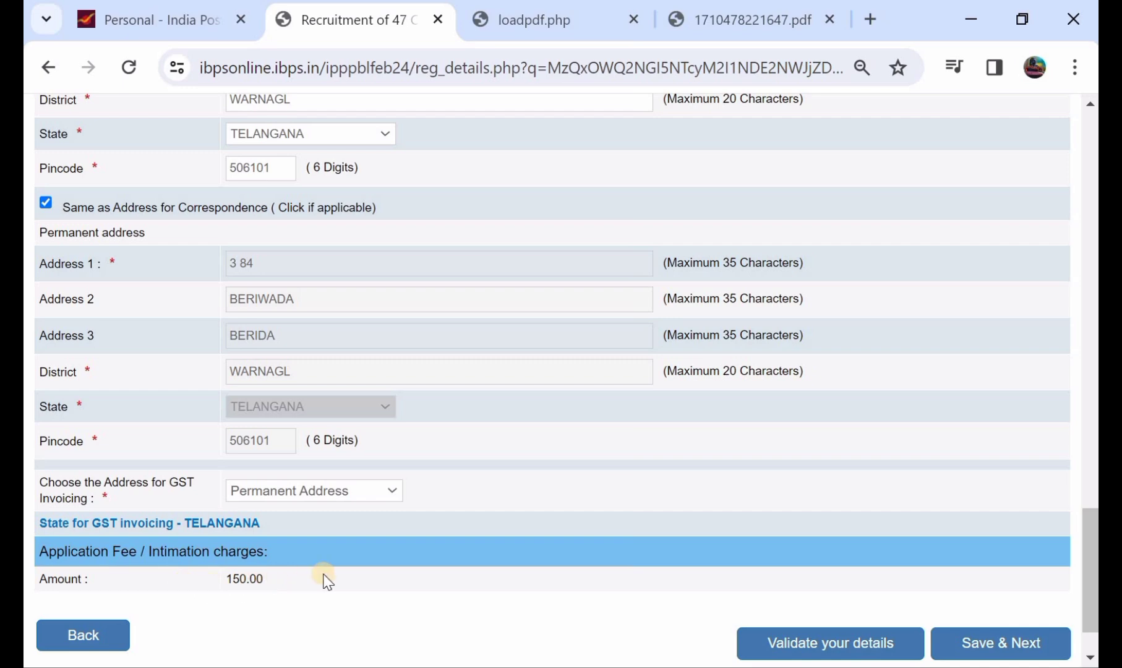
{"action": "scroll", "coordinate": [327, 582], "scroll_direction": "up", "scroll_amount": 1}
{"action": "scroll", "coordinate": [327, 581], "scroll_direction": "down", "scroll_amount": 2}
{"action": "scroll", "coordinate": [327, 582], "scroll_direction": "up", "scroll_amount": 2}
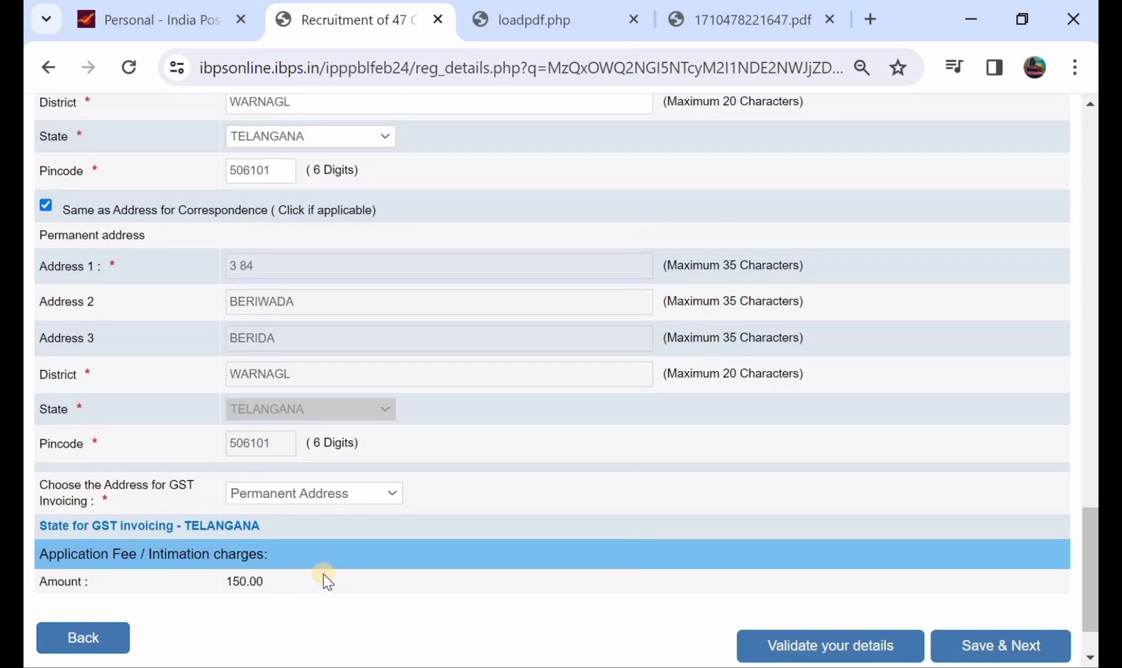
{"action": "scroll", "coordinate": [327, 581], "scroll_direction": "down", "scroll_amount": 2}
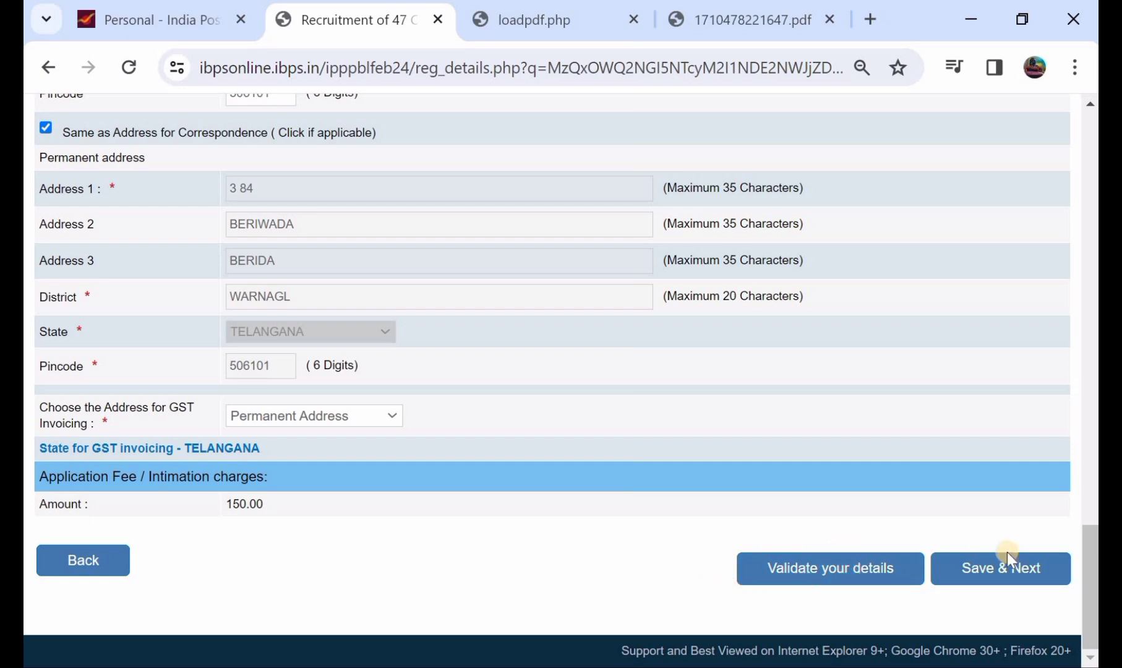
Save the details, then enter Arts graduation passed on day 09 at 78.00%, Pass Class.
{"action": "left_click", "coordinate": [1015, 570]}
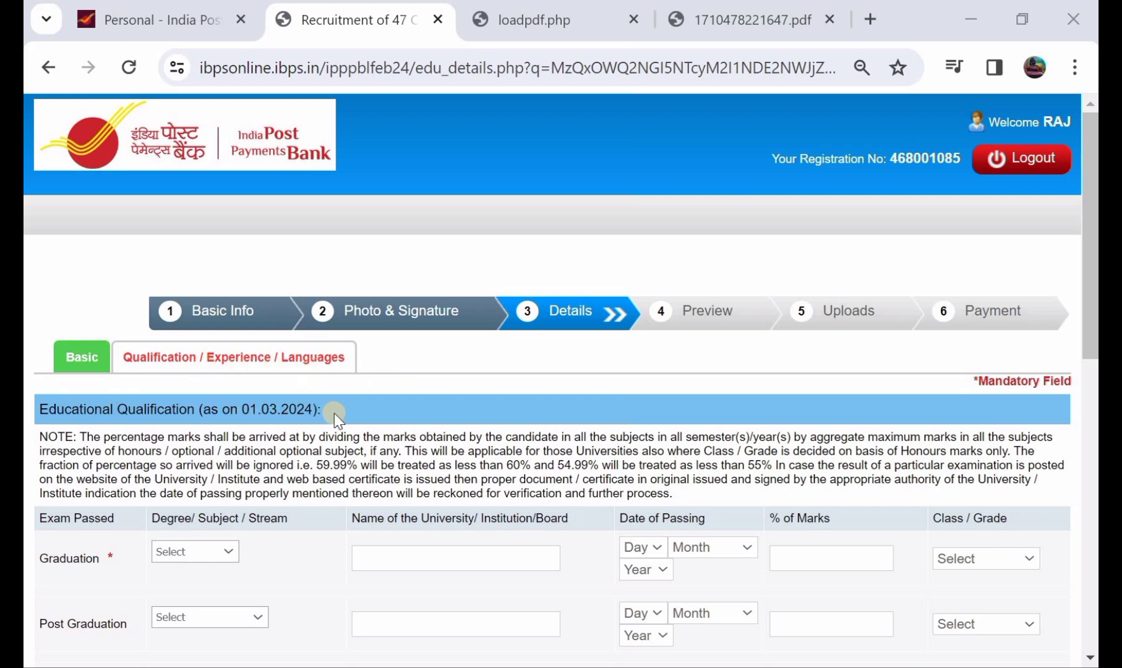
{"action": "scroll", "coordinate": [335, 415], "scroll_direction": "down", "scroll_amount": 2}
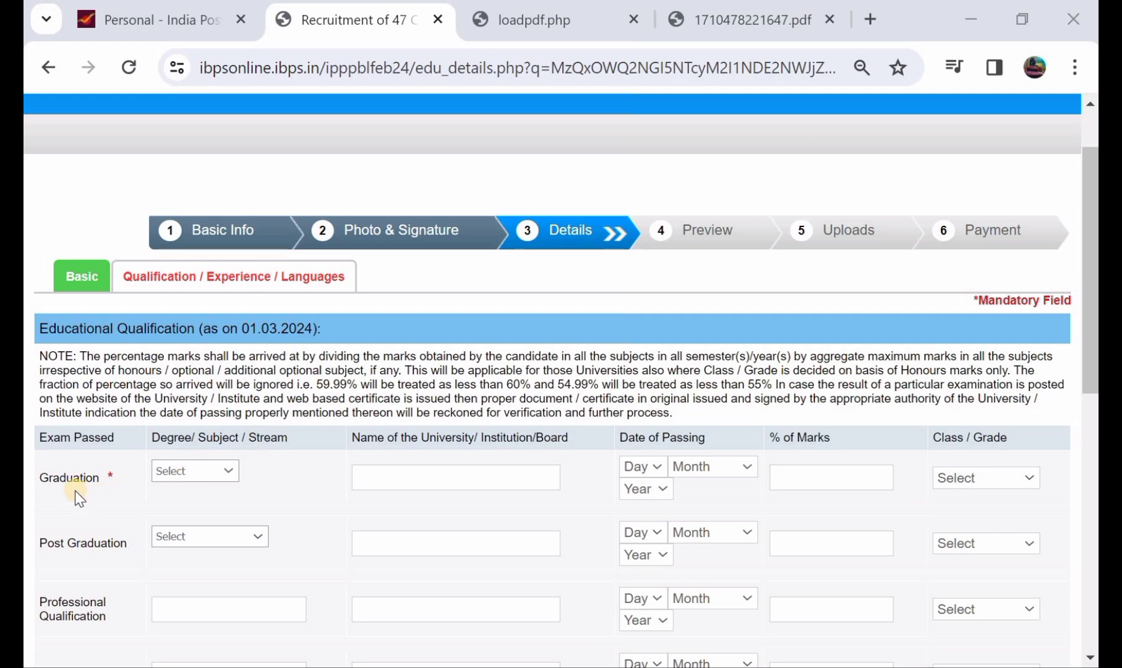
{"action": "left_click", "coordinate": [178, 471]}
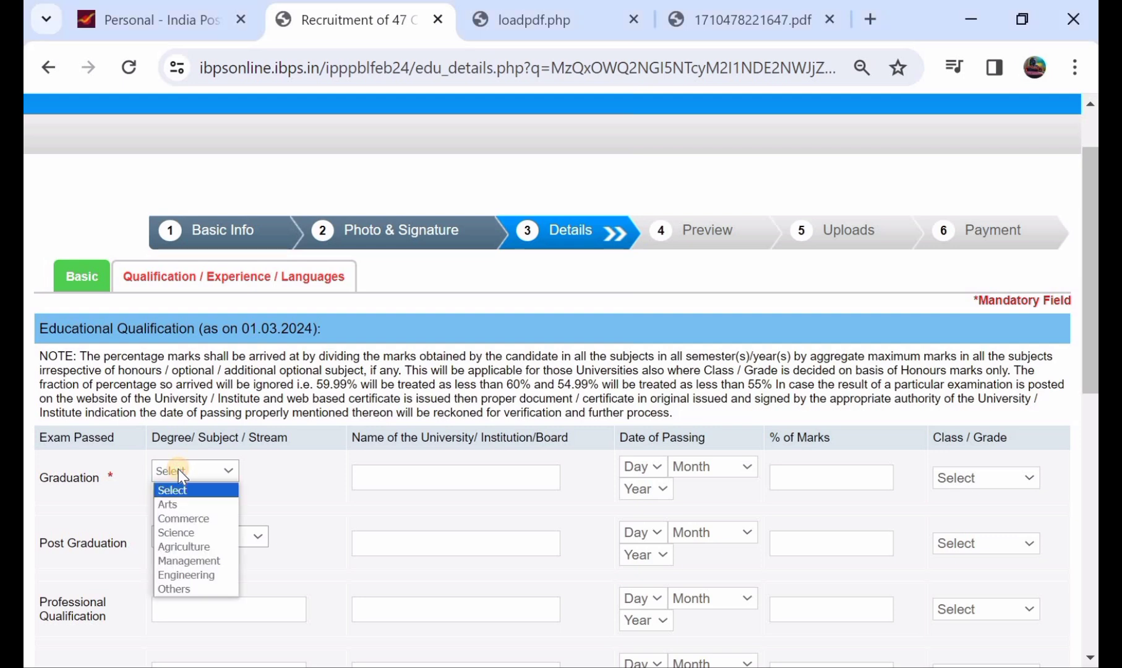
{"action": "left_click", "coordinate": [200, 503]}
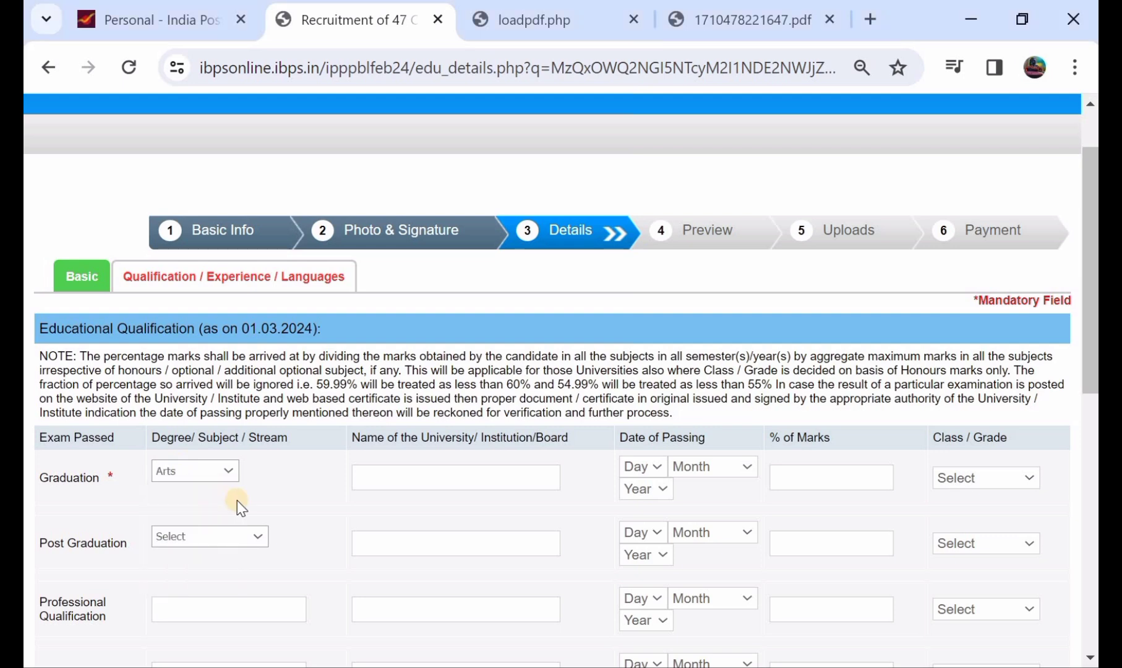
{"action": "left_click", "coordinate": [636, 464]}
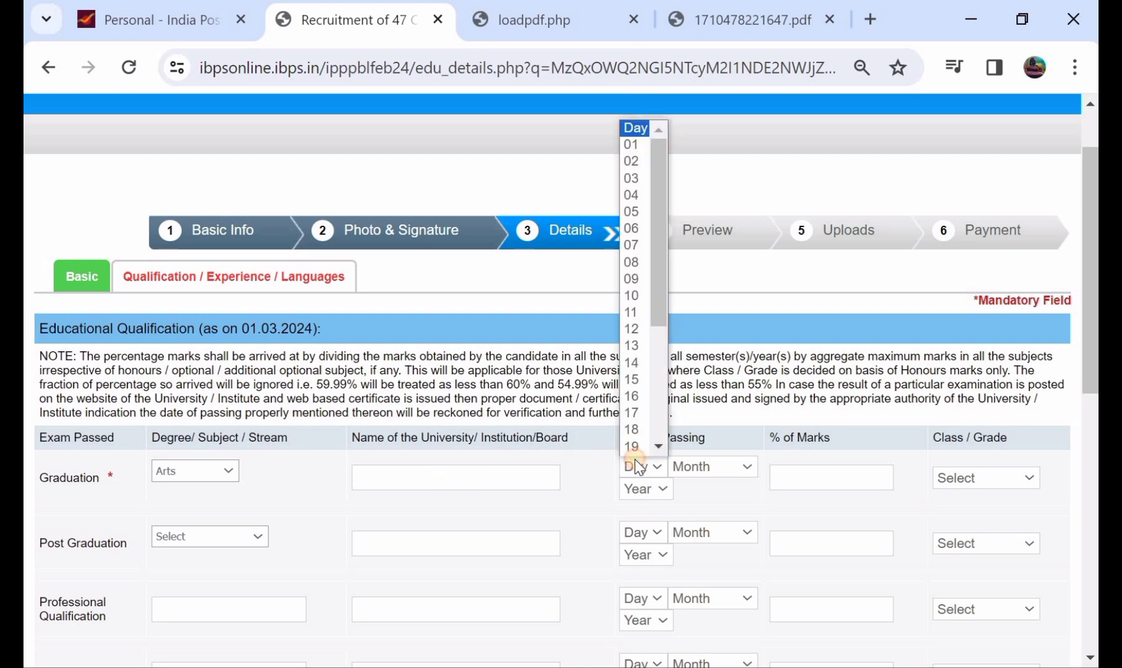
{"action": "left_click", "coordinate": [632, 279]}
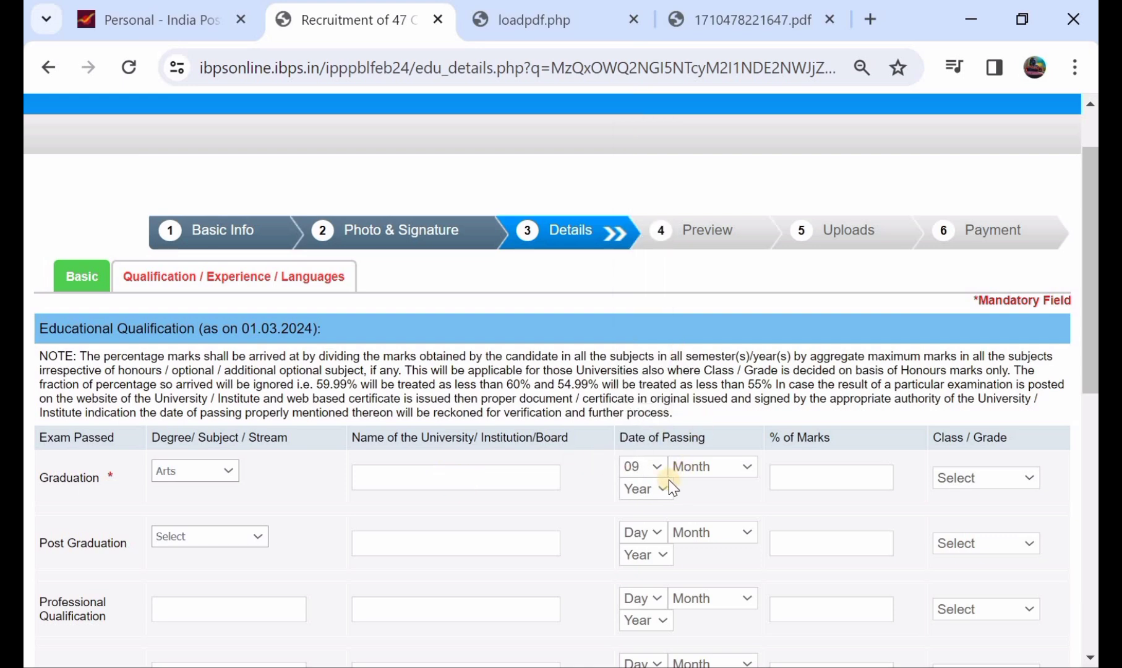
{"action": "left_click", "coordinate": [785, 473]}
{"action": "type", "text": "78"}
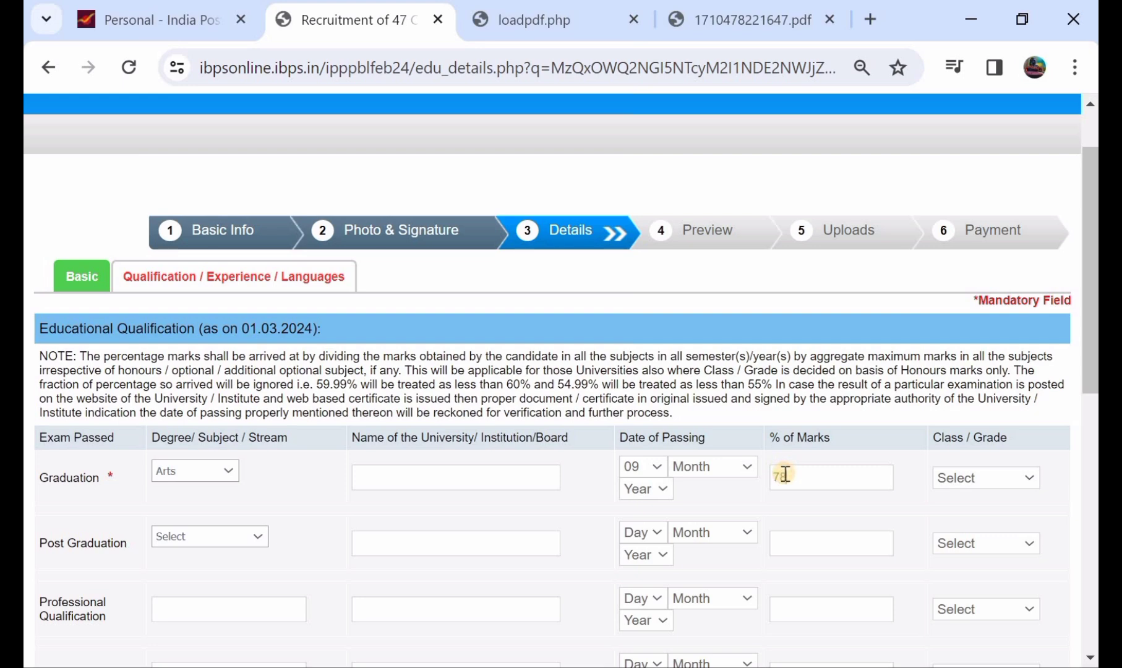
{"action": "left_click", "coordinate": [967, 482]}
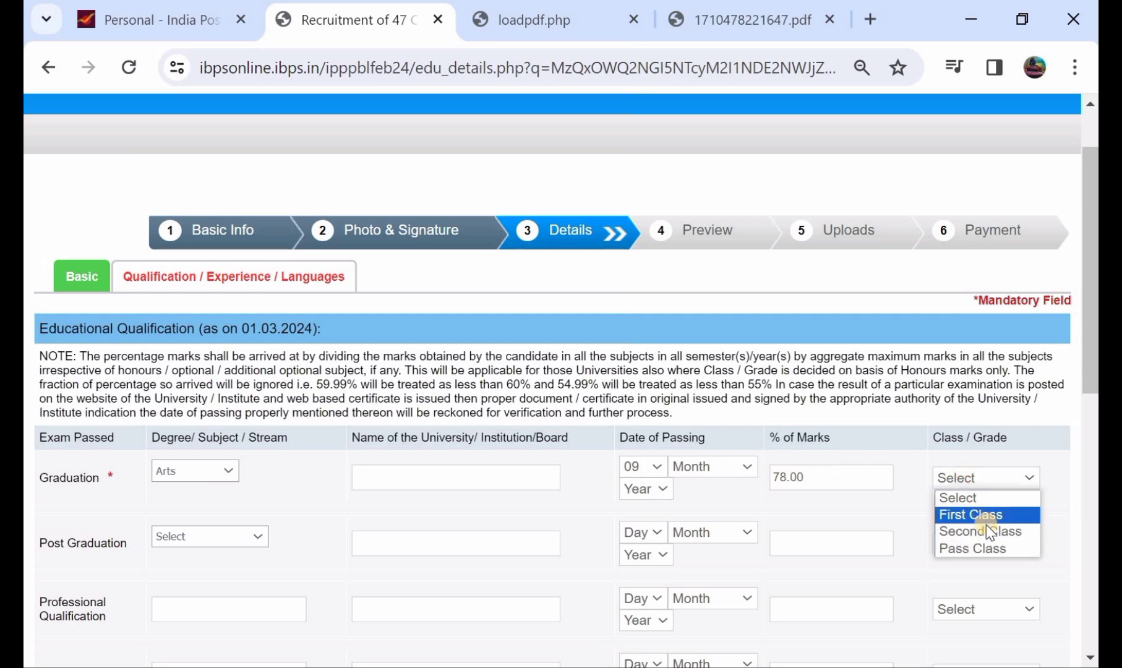
{"action": "left_click", "coordinate": [990, 547]}
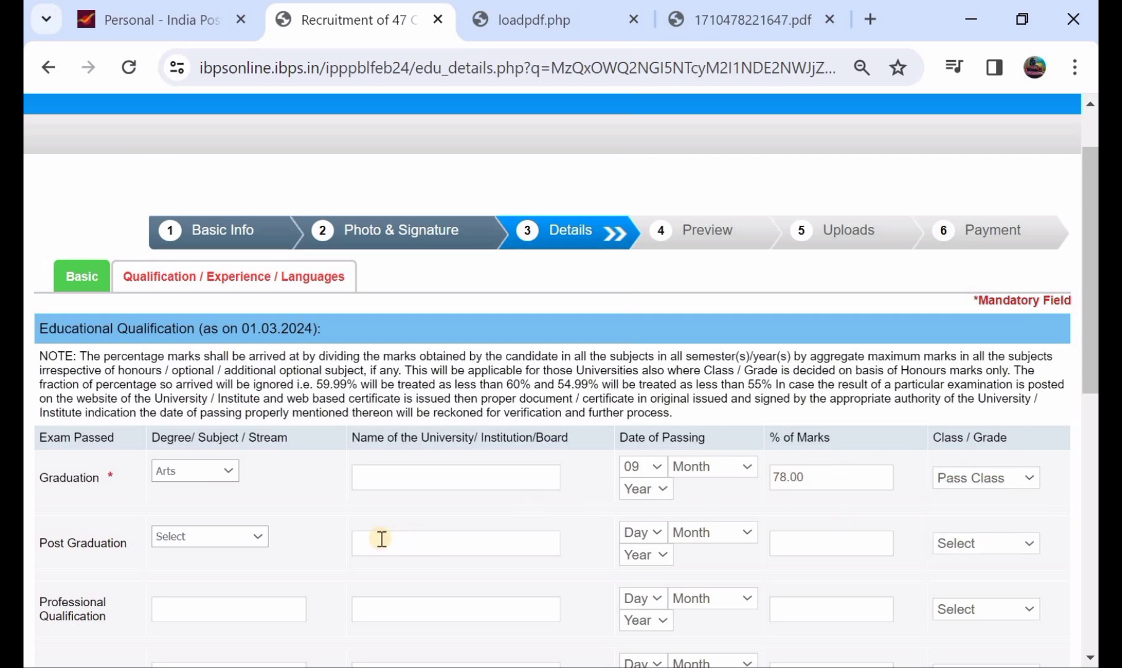
Enter Arts post-graduation at 74.00% with Pass Class.
{"action": "left_click", "coordinate": [222, 539]}
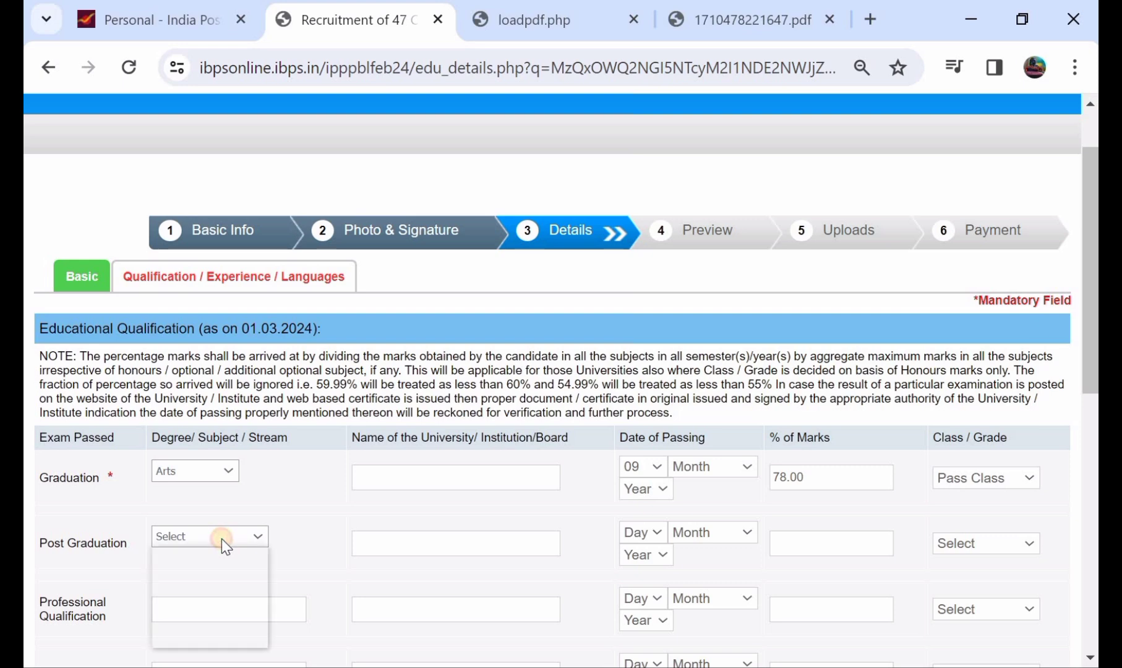
{"action": "left_click", "coordinate": [262, 569]}
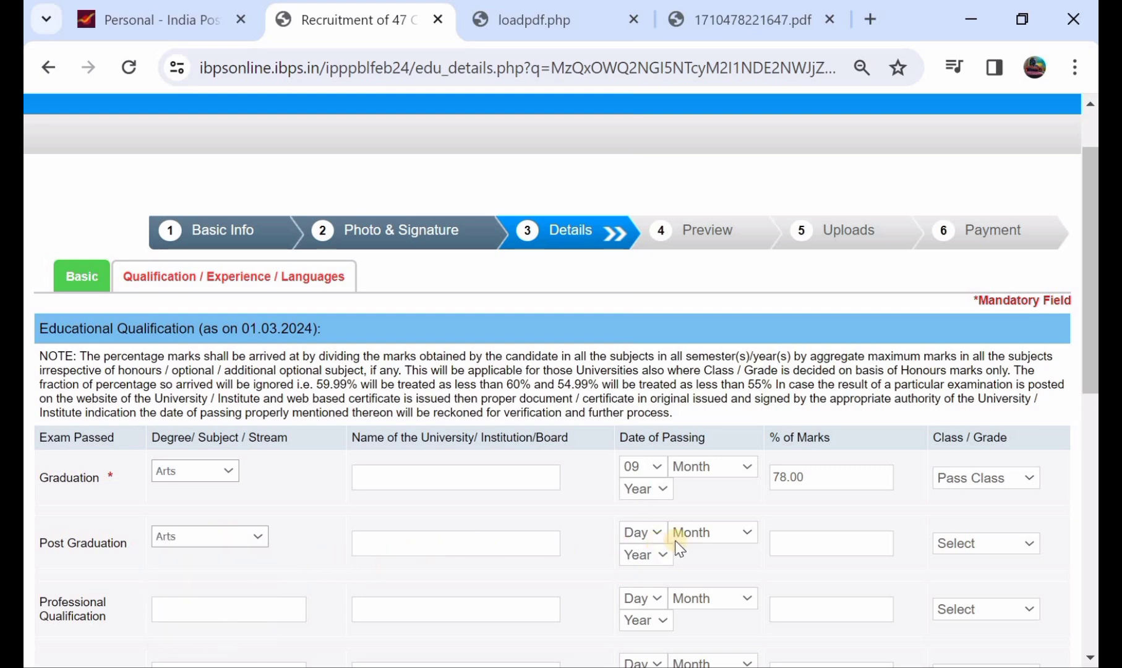
{"action": "left_click", "coordinate": [821, 542]}
{"action": "left_click", "coordinate": [945, 547]}
{"action": "left_click", "coordinate": [977, 613]}
{"action": "scroll", "coordinate": [376, 518], "scroll_direction": "down", "scroll_amount": 1}
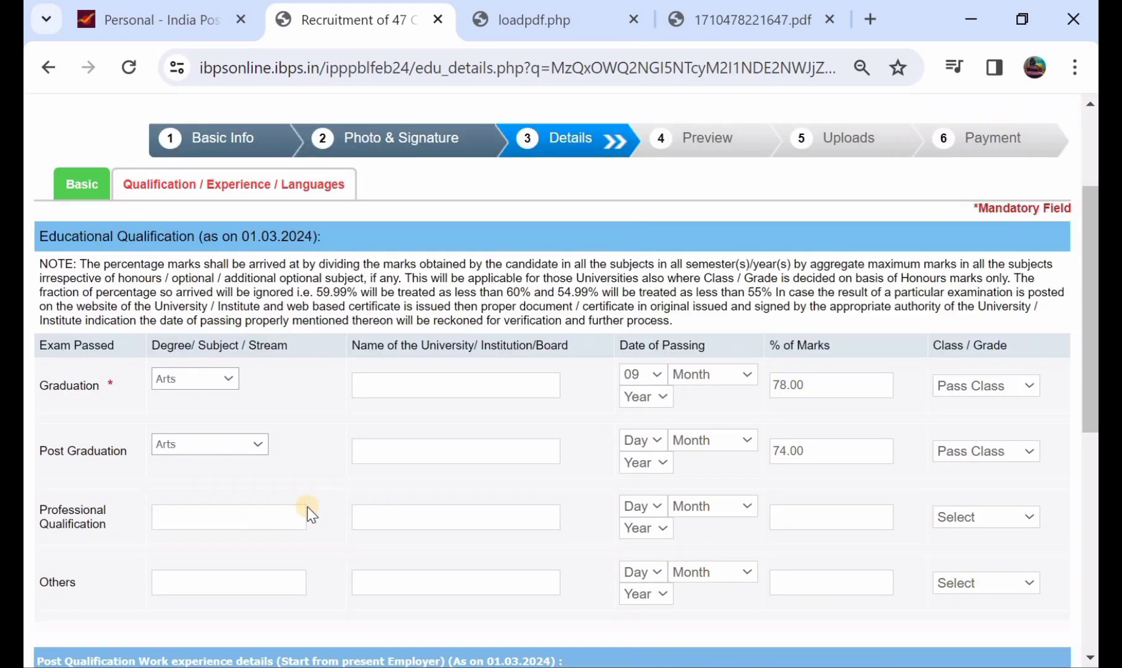
{"action": "scroll", "coordinate": [307, 513], "scroll_direction": "down", "scroll_amount": 4}
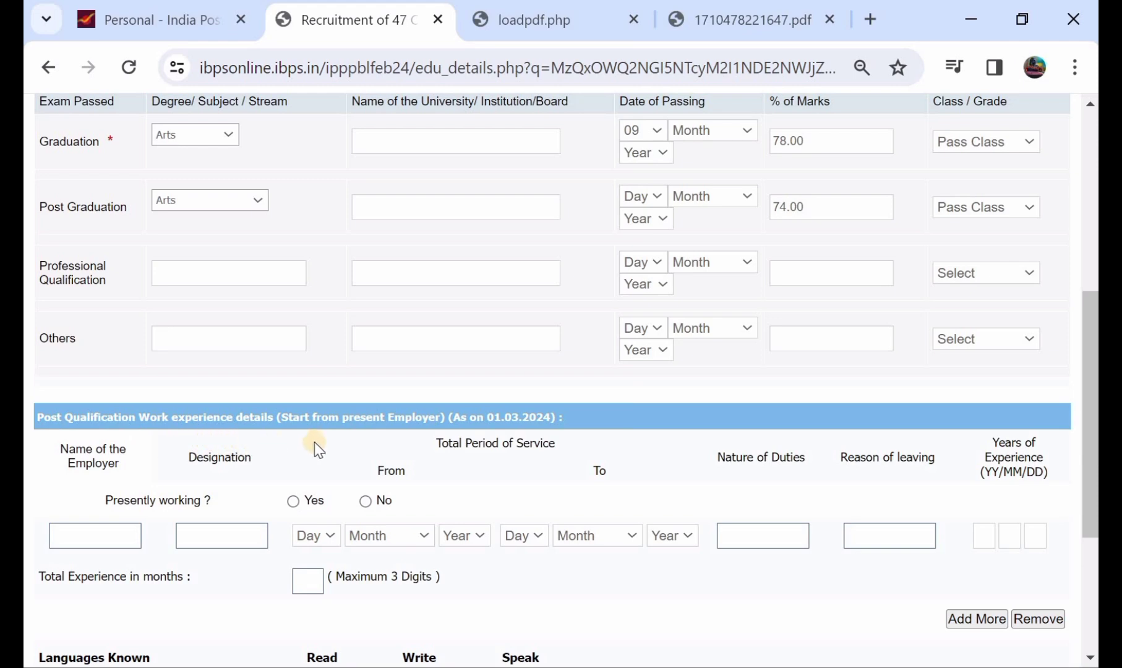
Answer No to presently working and add ENGLISH with Read, Write and Speak ticked.
{"action": "left_click", "coordinate": [366, 502]}
{"action": "scroll", "coordinate": [366, 507], "scroll_direction": "down", "scroll_amount": 2}
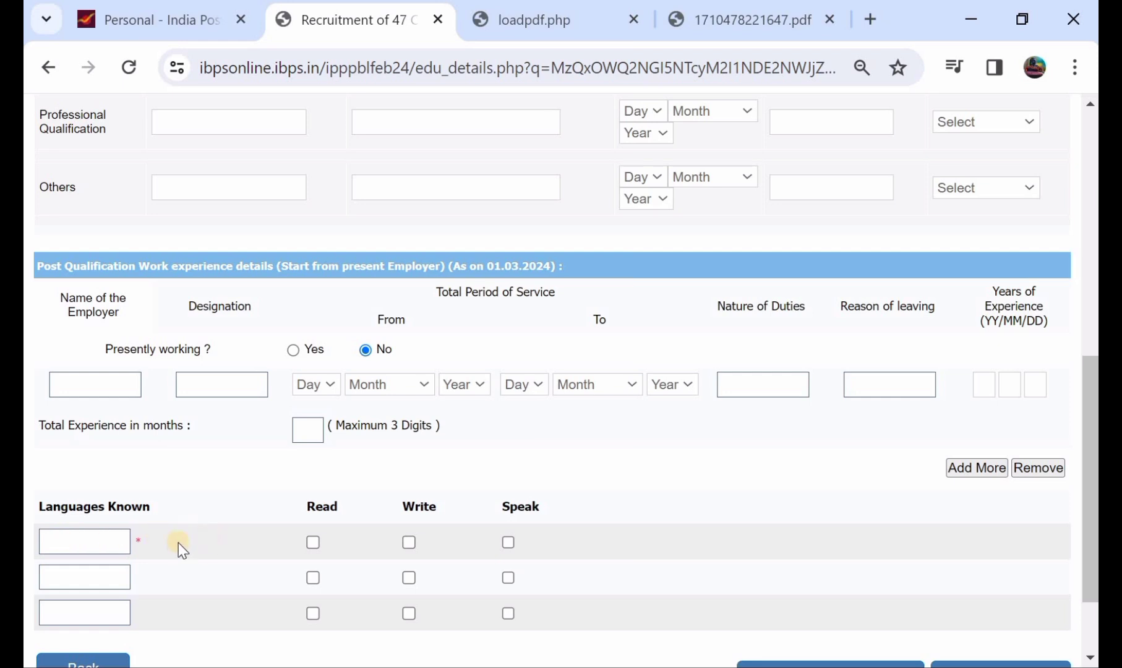
{"action": "left_click", "coordinate": [97, 545]}
{"action": "left_click", "coordinate": [313, 542]}
{"action": "left_click", "coordinate": [409, 542]}
{"action": "left_click", "coordinate": [509, 542]}
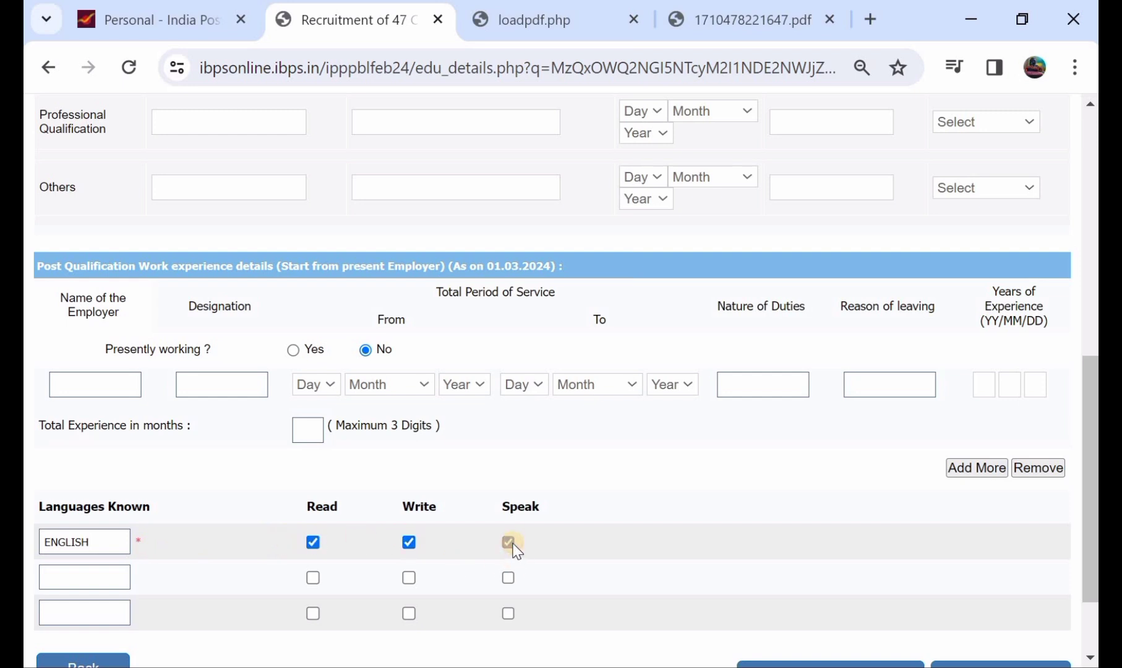
Add HINDI as a second language with Read, Write and Speak ticked.
{"action": "left_click", "coordinate": [92, 580]}
{"action": "left_click", "coordinate": [313, 577]}
{"action": "left_click", "coordinate": [408, 577]}
{"action": "left_click", "coordinate": [508, 577]}
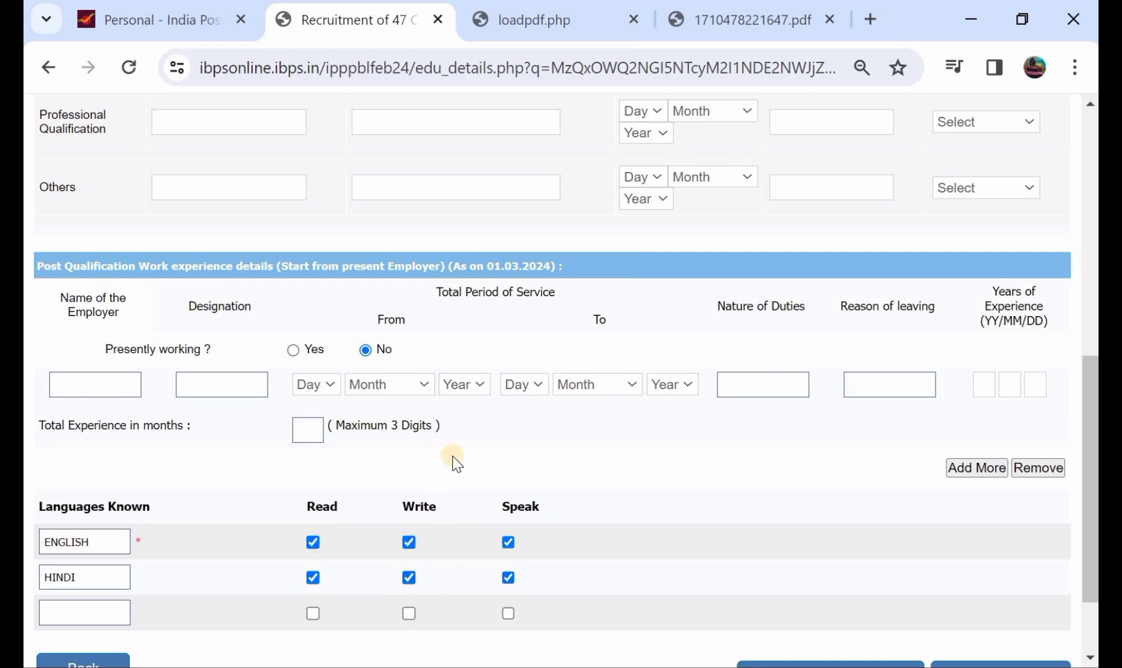
{"action": "scroll", "coordinate": [454, 460], "scroll_direction": "up", "scroll_amount": 2}
{"action": "scroll", "coordinate": [518, 255], "scroll_direction": "up", "scroll_amount": 1}
{"action": "scroll", "coordinate": [516, 254], "scroll_direction": "down", "scroll_amount": 5}
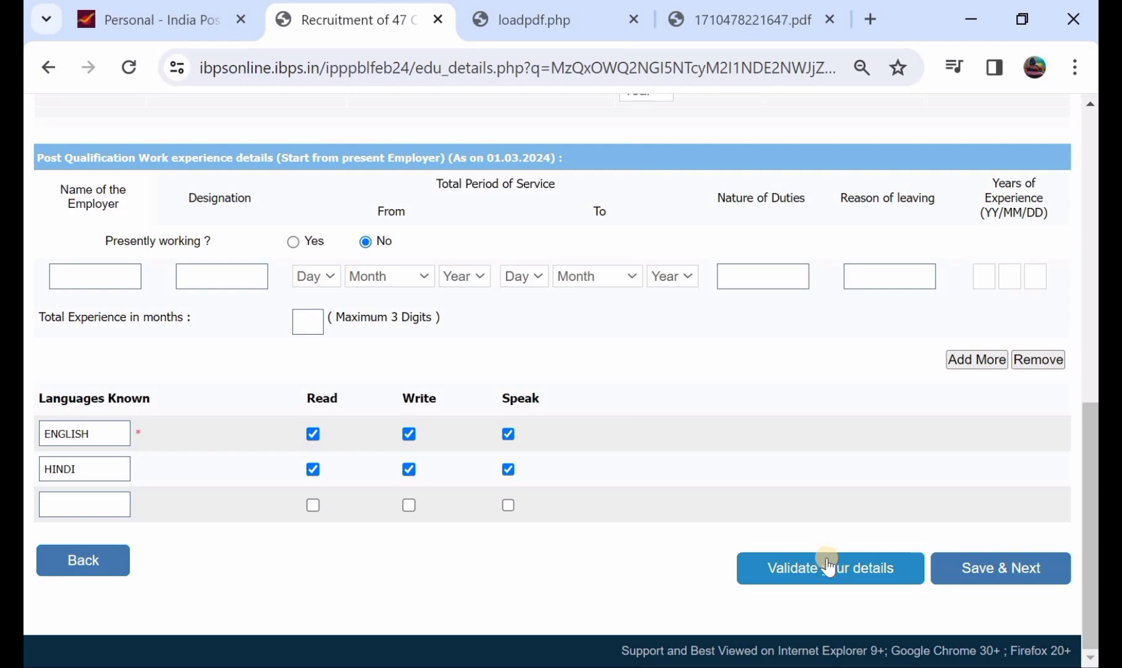
Save qualifications and languages, then scroll the registration preview down to the Declaration.
{"action": "left_click", "coordinate": [1017, 572]}
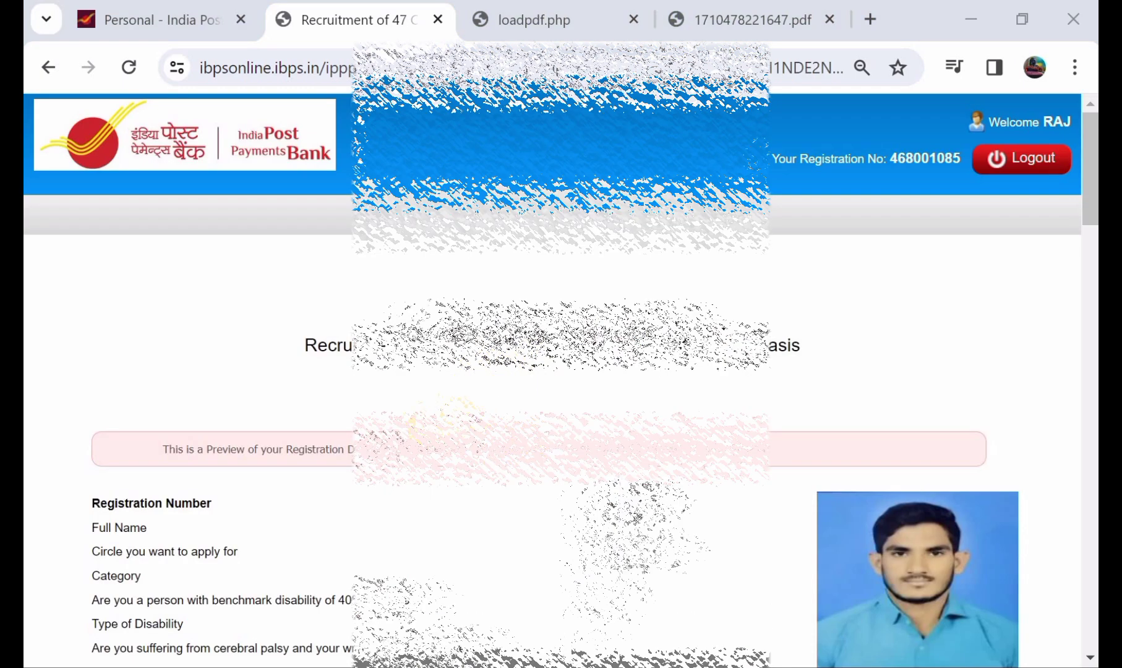
{"action": "scroll", "coordinate": [556, 371], "scroll_direction": "down", "scroll_amount": 4}
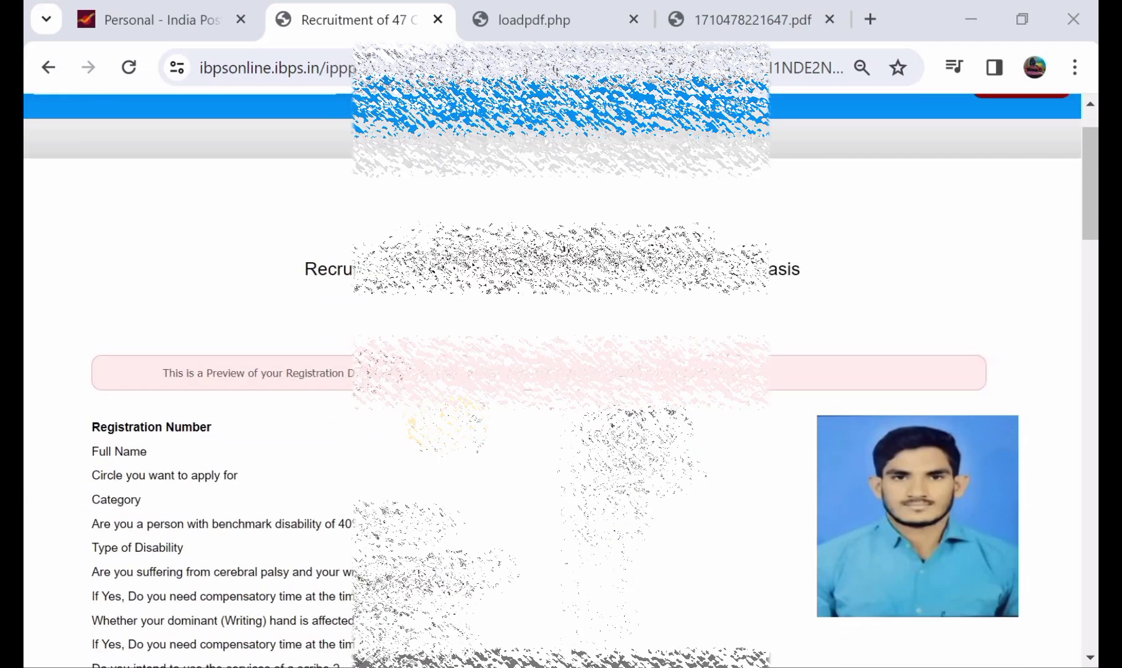
{"action": "scroll", "coordinate": [557, 371], "scroll_direction": "down", "scroll_amount": 1}
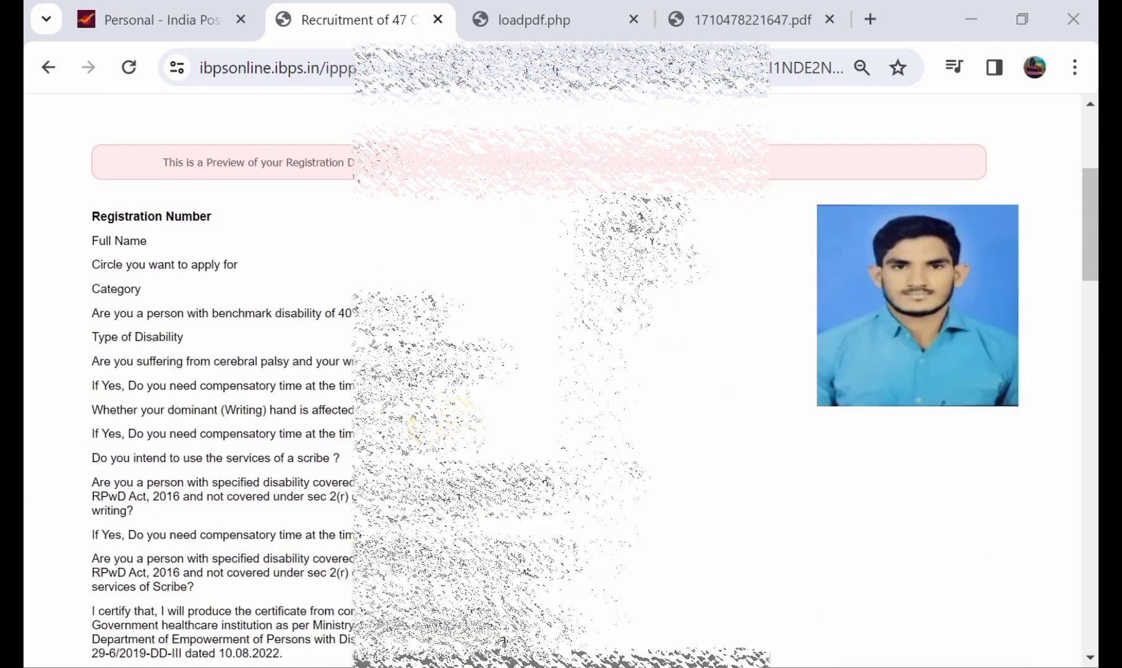
{"action": "scroll", "coordinate": [557, 371], "scroll_direction": "down", "scroll_amount": 3}
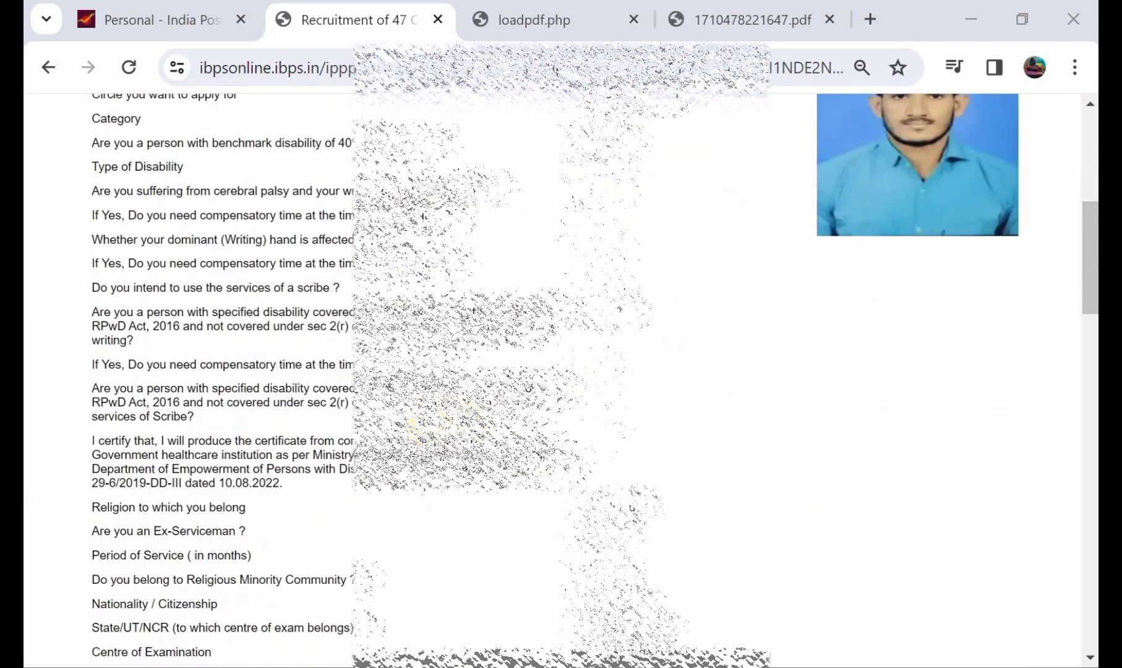
{"action": "scroll", "coordinate": [557, 371], "scroll_direction": "down", "scroll_amount": 5}
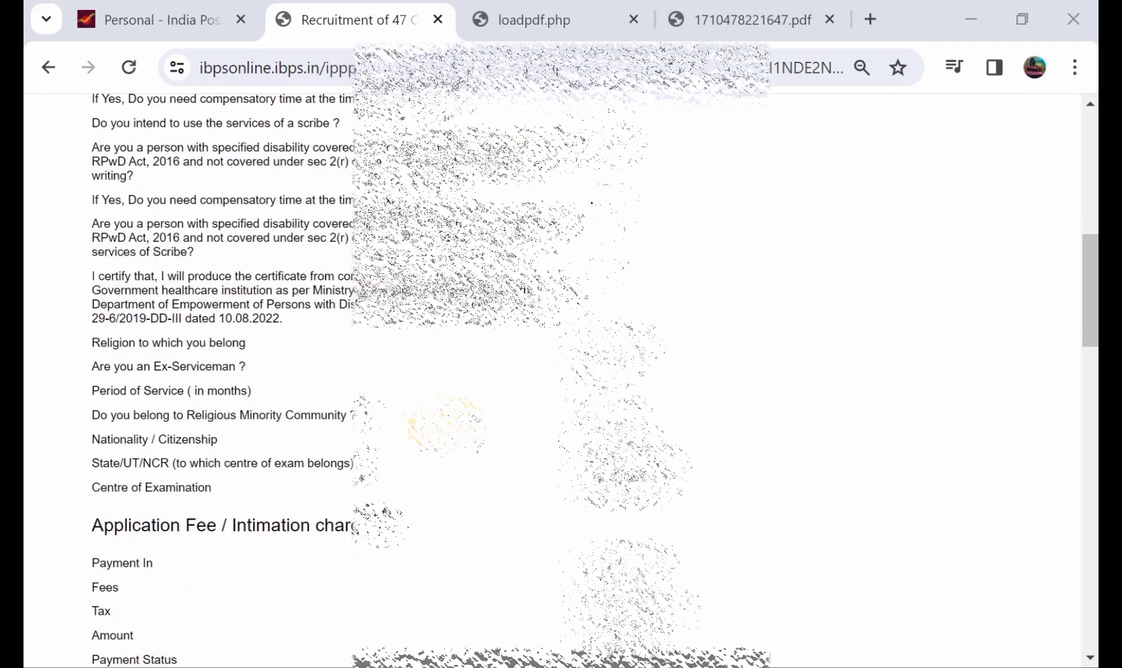
{"action": "scroll", "coordinate": [557, 371], "scroll_direction": "down", "scroll_amount": 5}
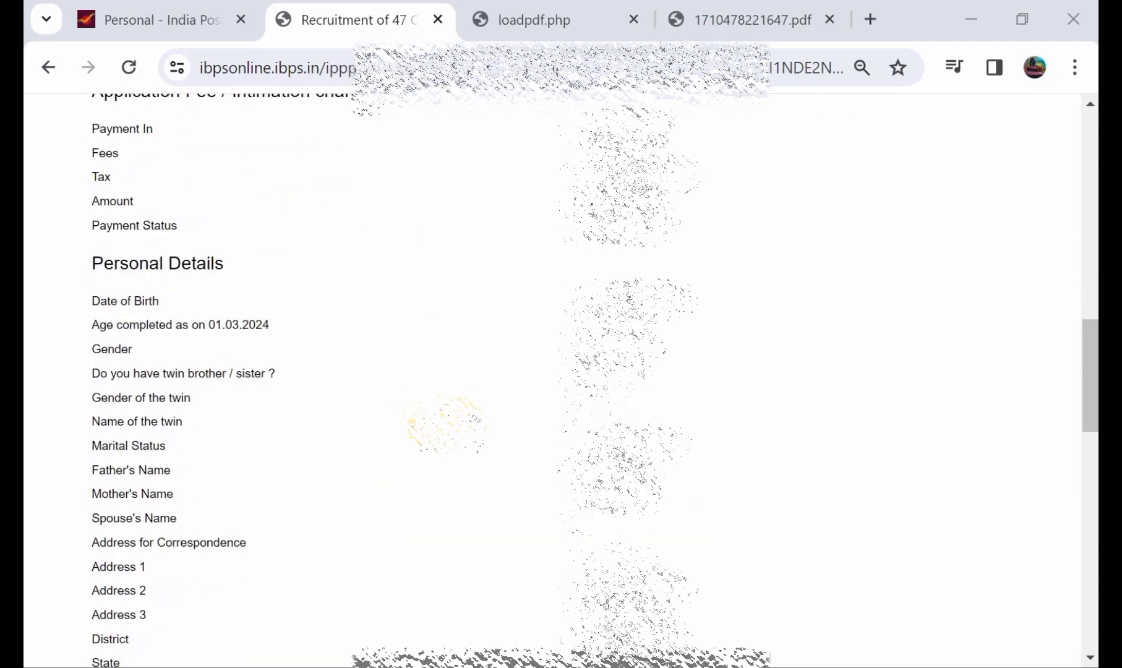
{"action": "scroll", "coordinate": [556, 371], "scroll_direction": "down", "scroll_amount": 1}
{"action": "scroll", "coordinate": [556, 371], "scroll_direction": "down", "scroll_amount": 6}
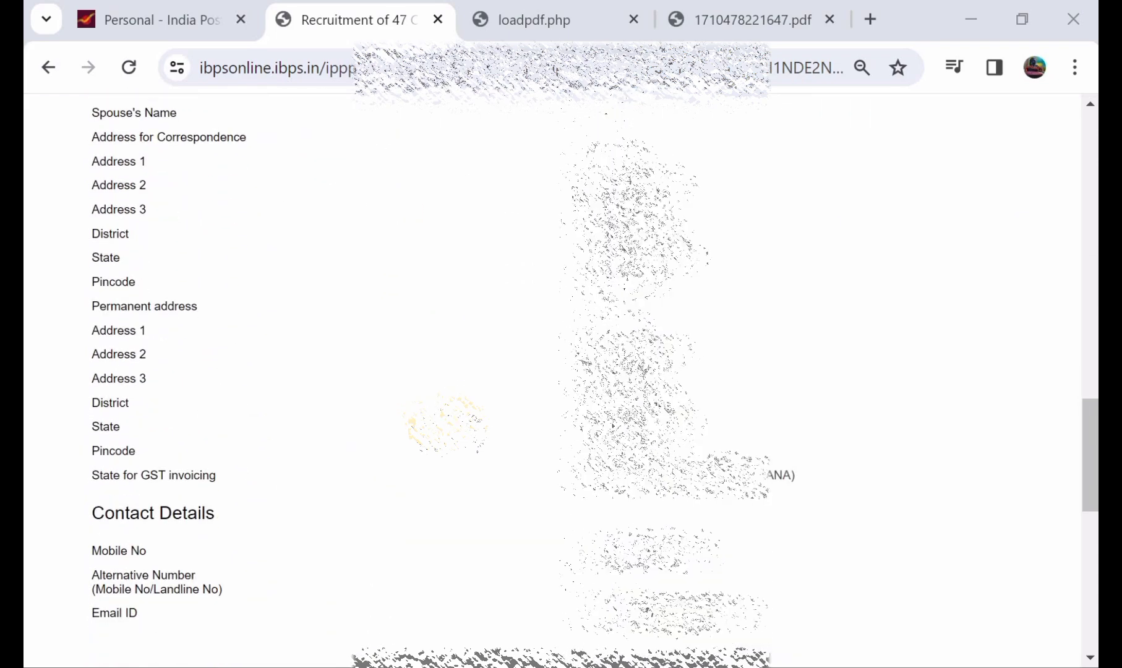
{"action": "scroll", "coordinate": [557, 371], "scroll_direction": "down", "scroll_amount": 7}
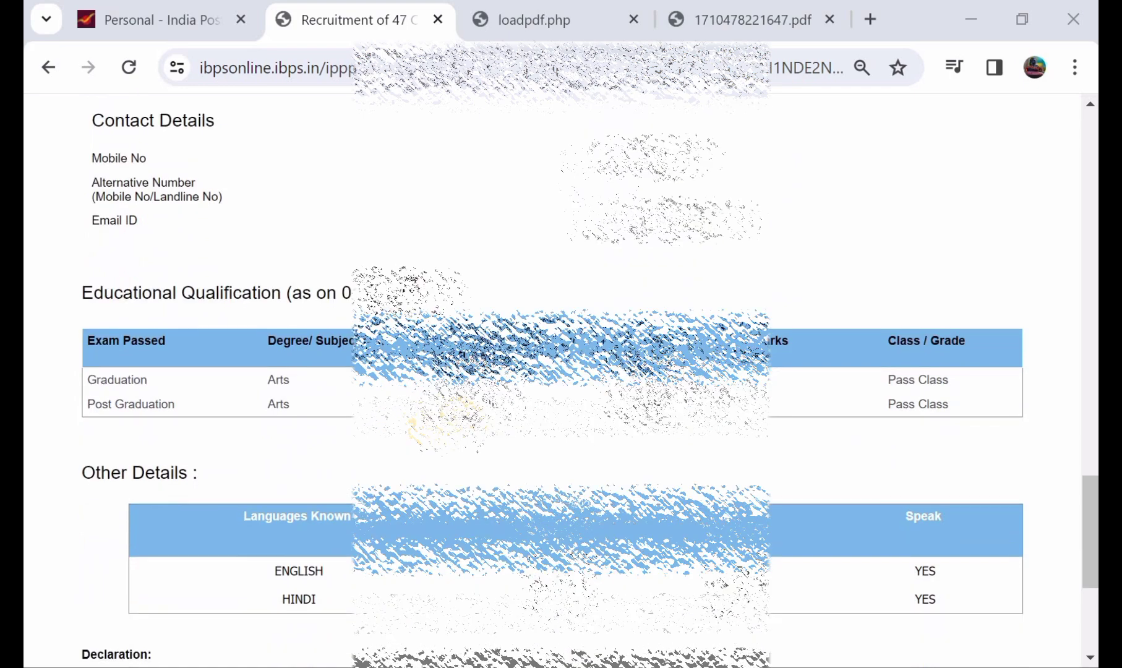
{"action": "scroll", "coordinate": [443, 411], "scroll_direction": "down", "scroll_amount": 1}
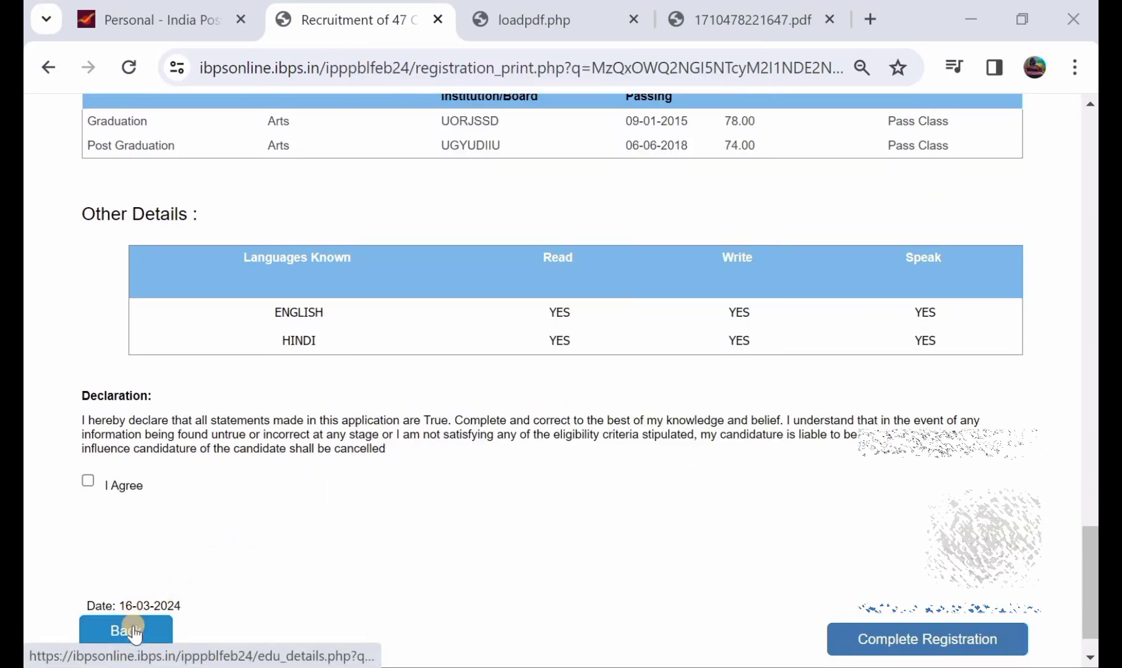
Agree to the declaration, complete the registration, and confirm both warning dialogs.
{"action": "left_click", "coordinate": [87, 480]}
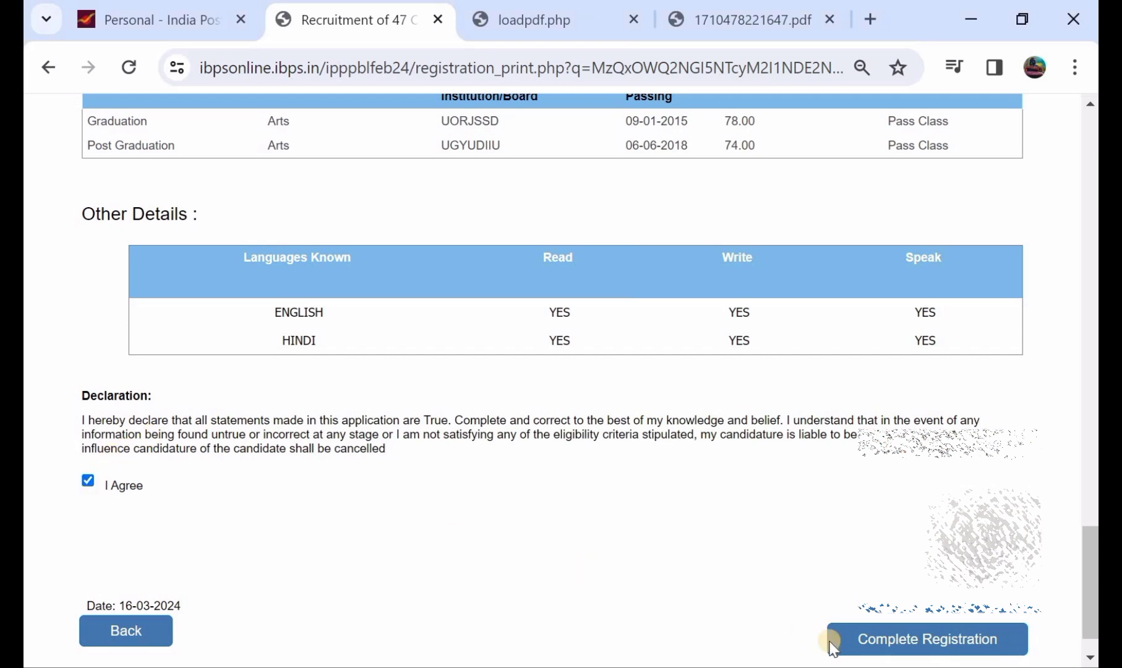
{"action": "left_click", "coordinate": [894, 641]}
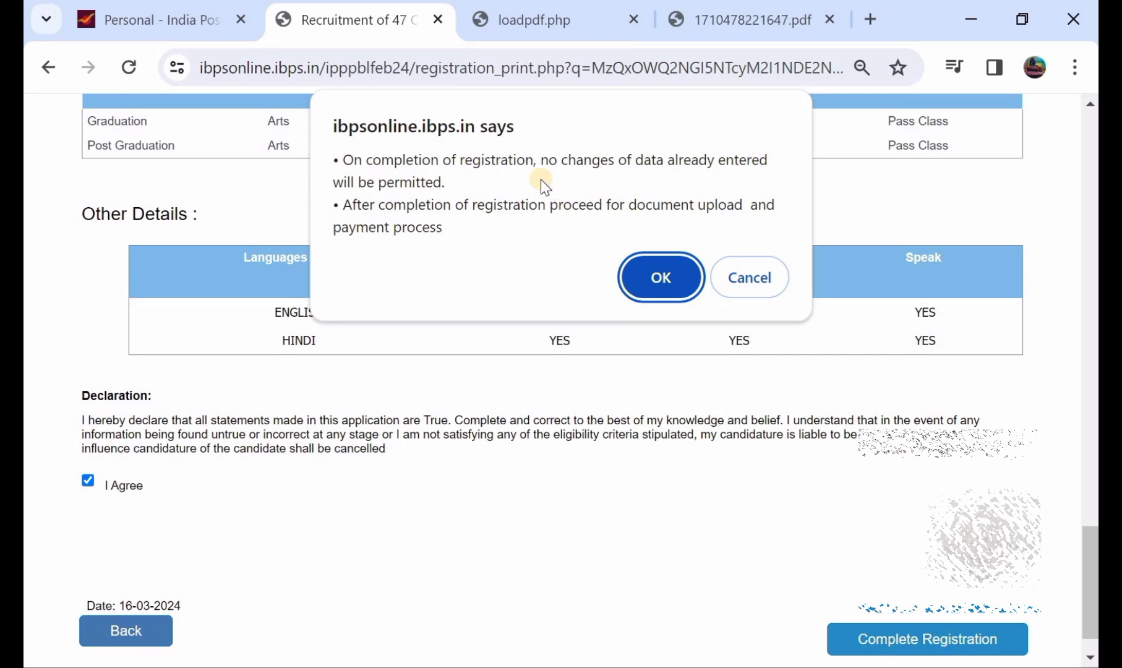
{"action": "left_click", "coordinate": [650, 276]}
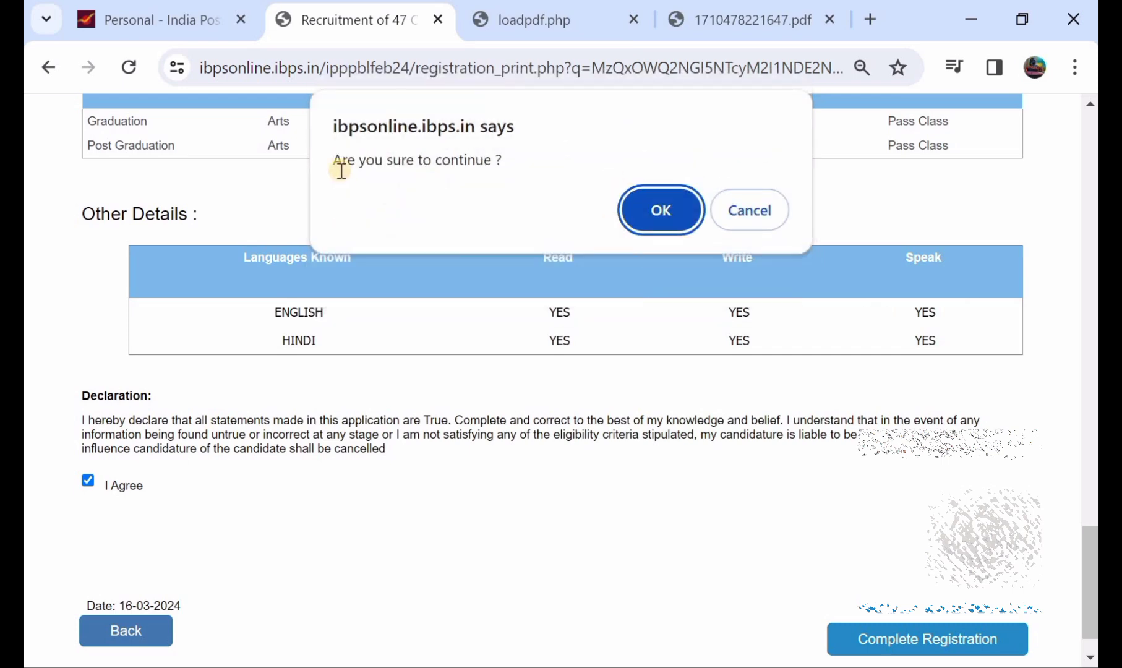
{"action": "left_click", "coordinate": [638, 209]}
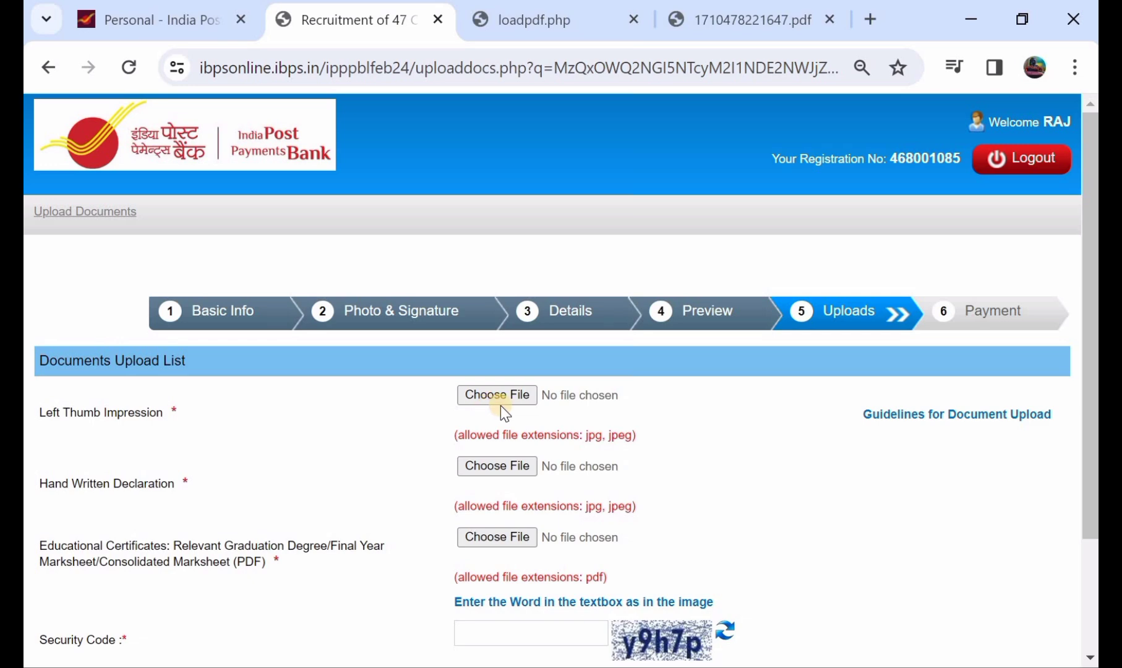
View the document upload guidelines, then return to the application's Uploads page.
{"action": "left_click", "coordinate": [942, 421]}
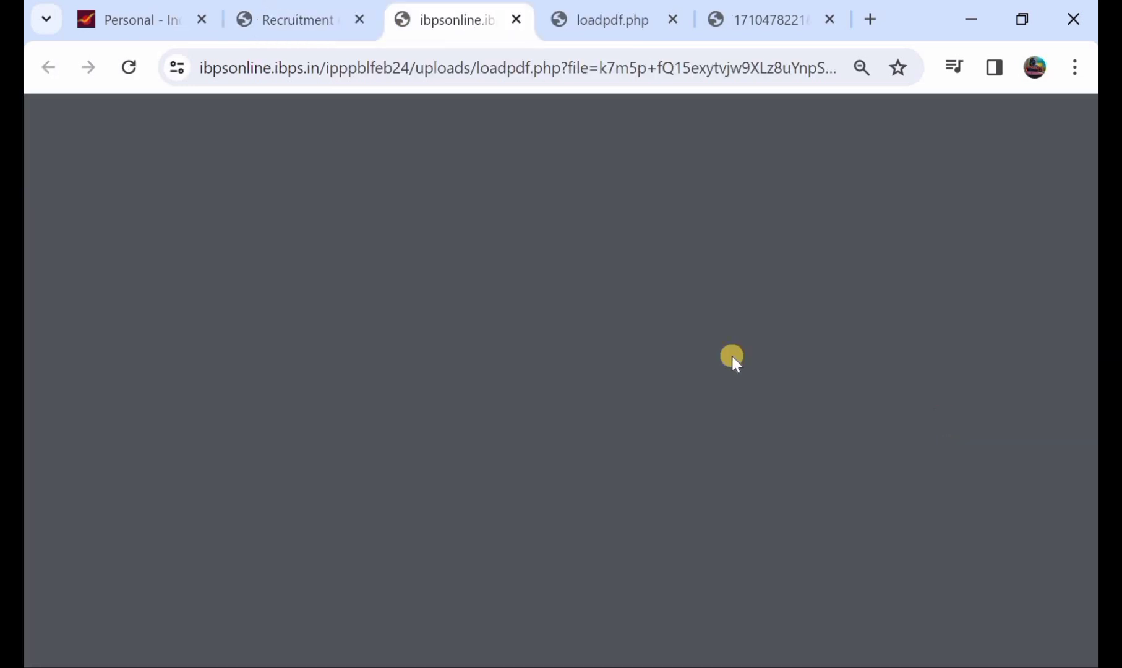
{"action": "left_click", "coordinate": [301, 11]}
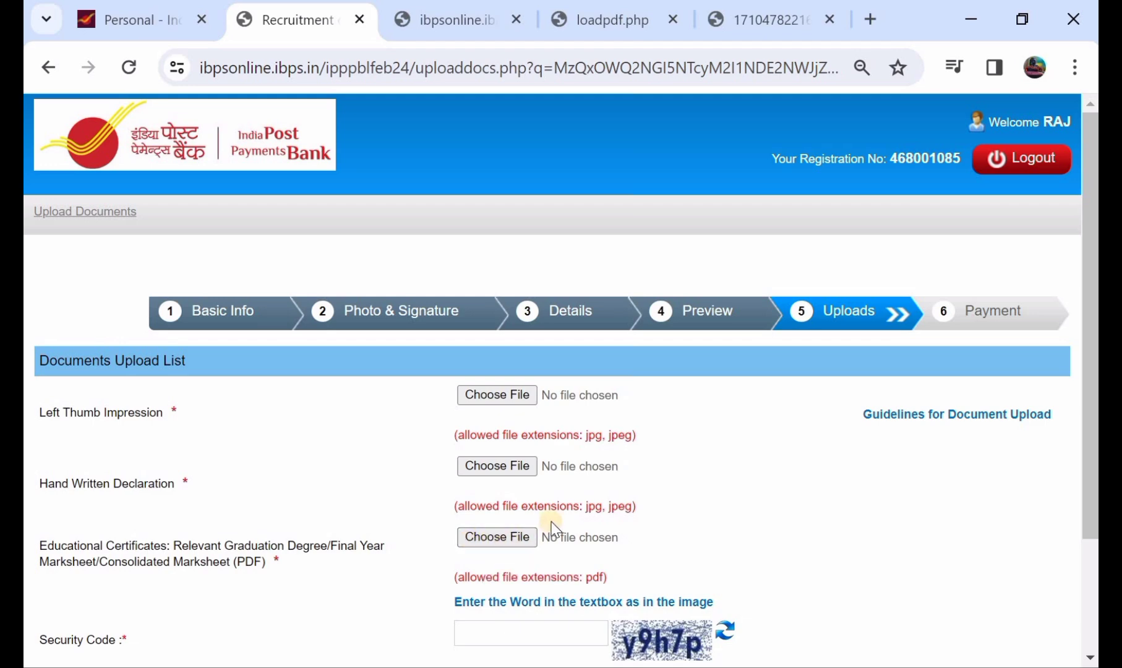
{"action": "left_click", "coordinate": [789, 31]}
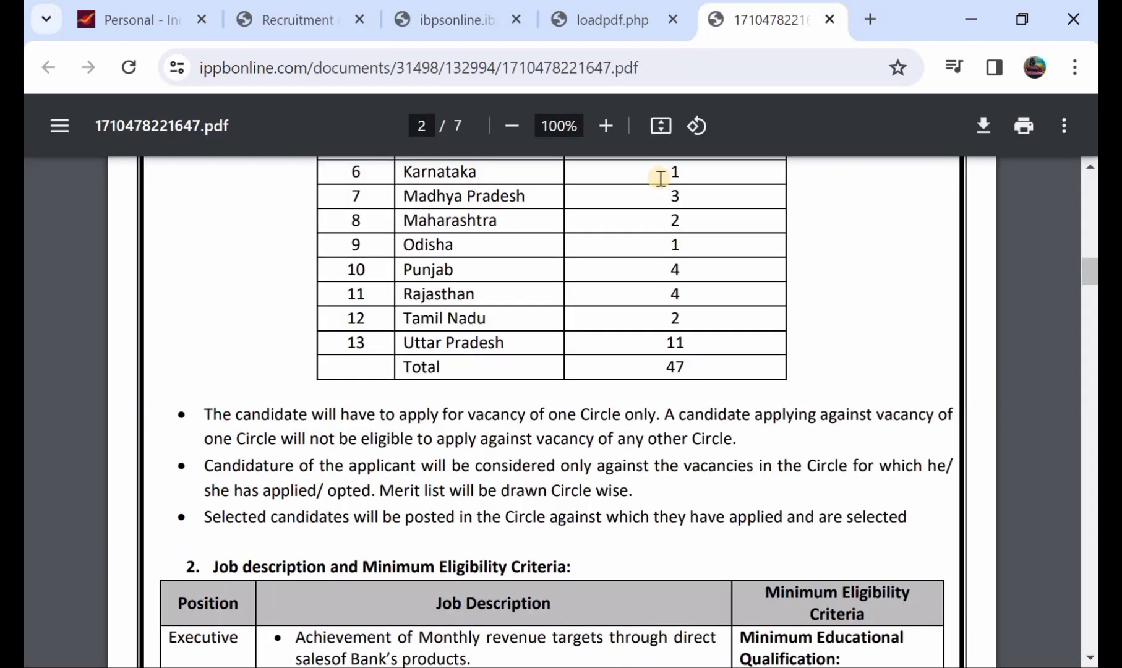
{"action": "left_click", "coordinate": [596, 22]}
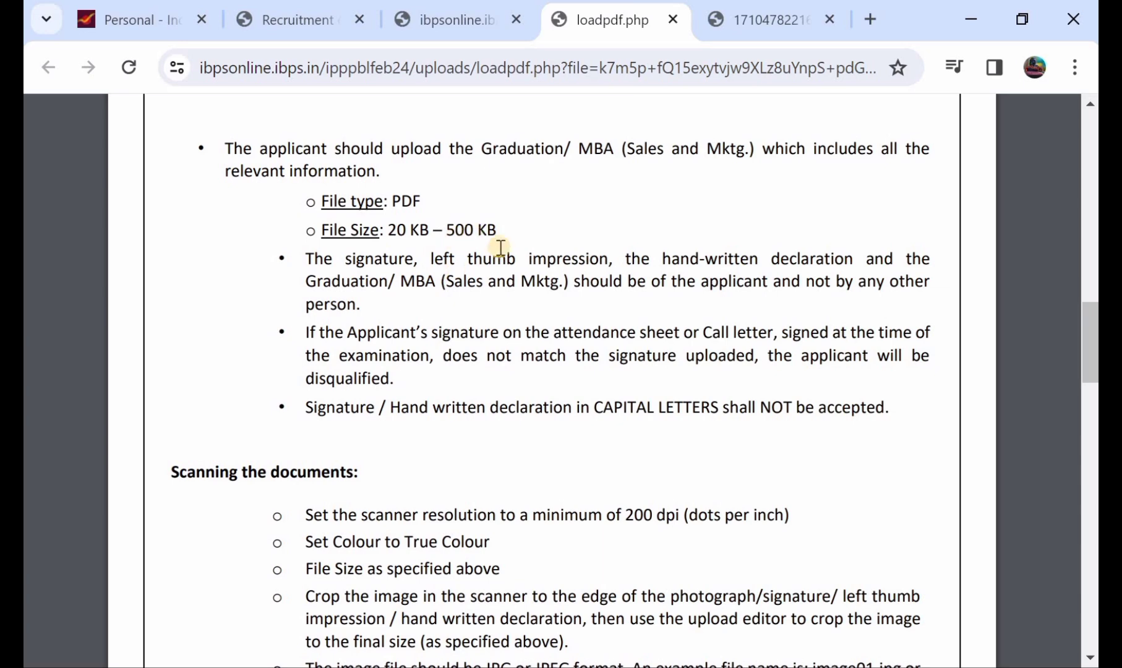
{"action": "left_click", "coordinate": [339, 22]}
{"action": "scroll", "coordinate": [550, 543], "scroll_direction": "down", "scroll_amount": 1}
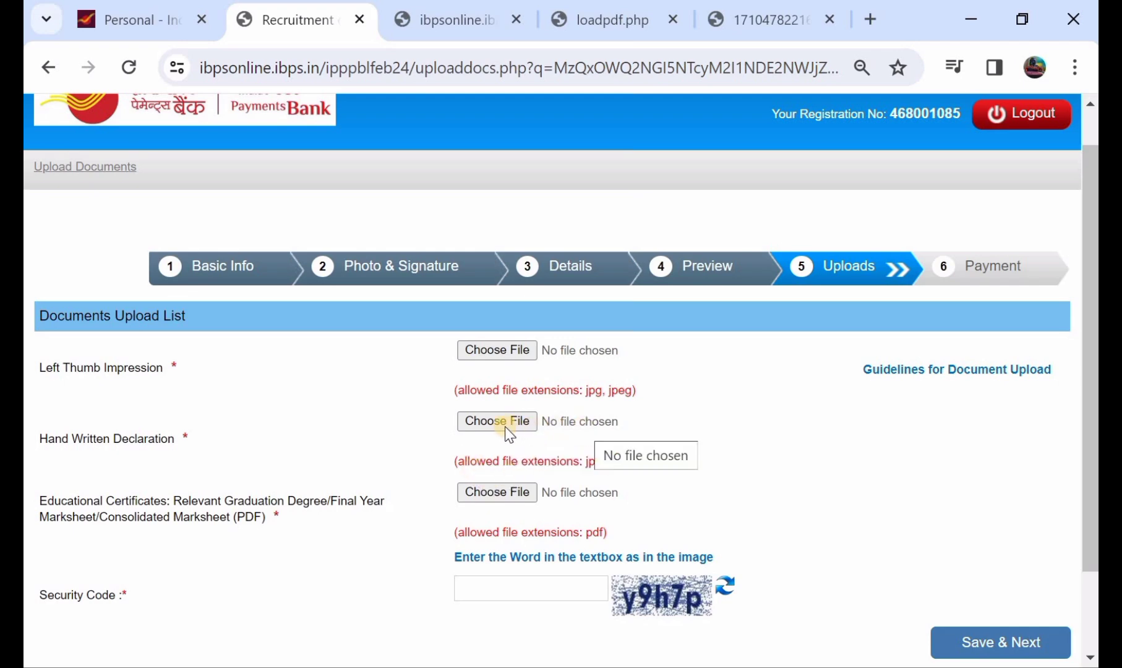
Confirm the attached documents, including RCF.pdf, as final to reach the Payment step.
{"action": "scroll", "coordinate": [509, 433], "scroll_direction": "down", "scroll_amount": 2}
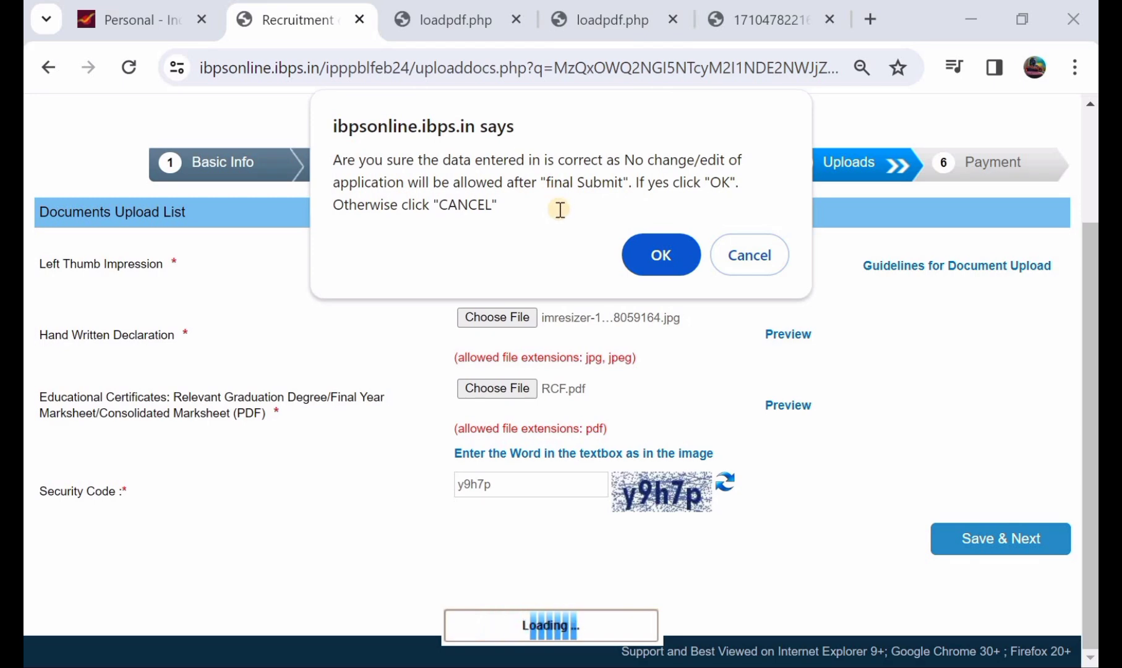
{"action": "left_click", "coordinate": [647, 254]}
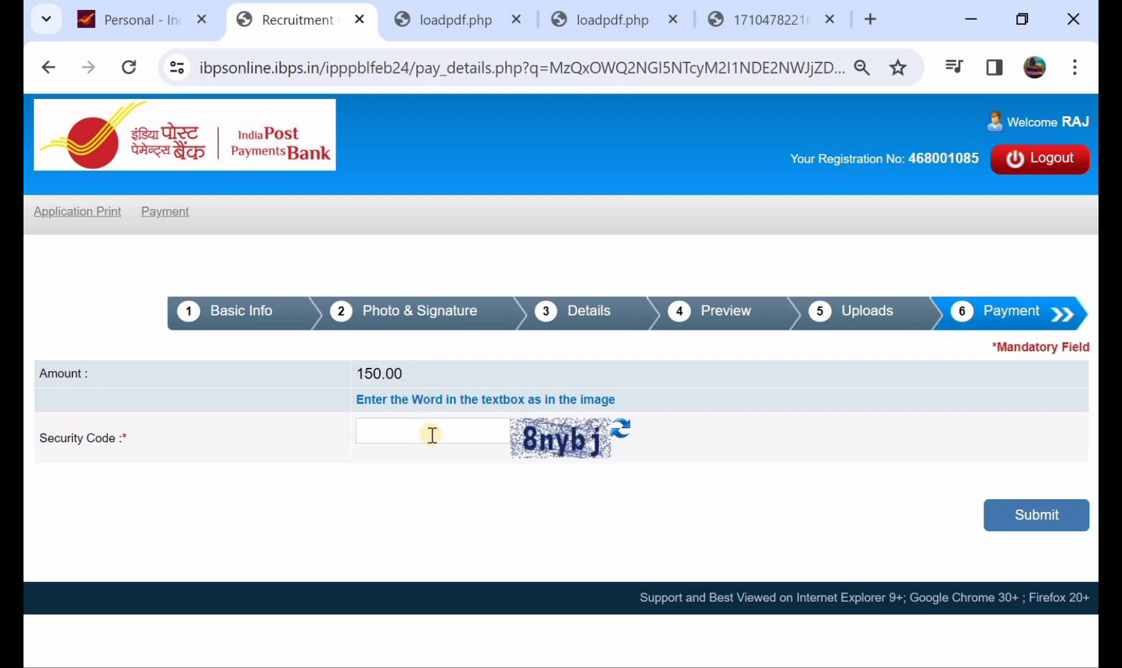
Enter the security code and submit the 150.00 fee page, confirming the dialog.
{"action": "left_click", "coordinate": [432, 435]}
{"action": "left_click", "coordinate": [1025, 519]}
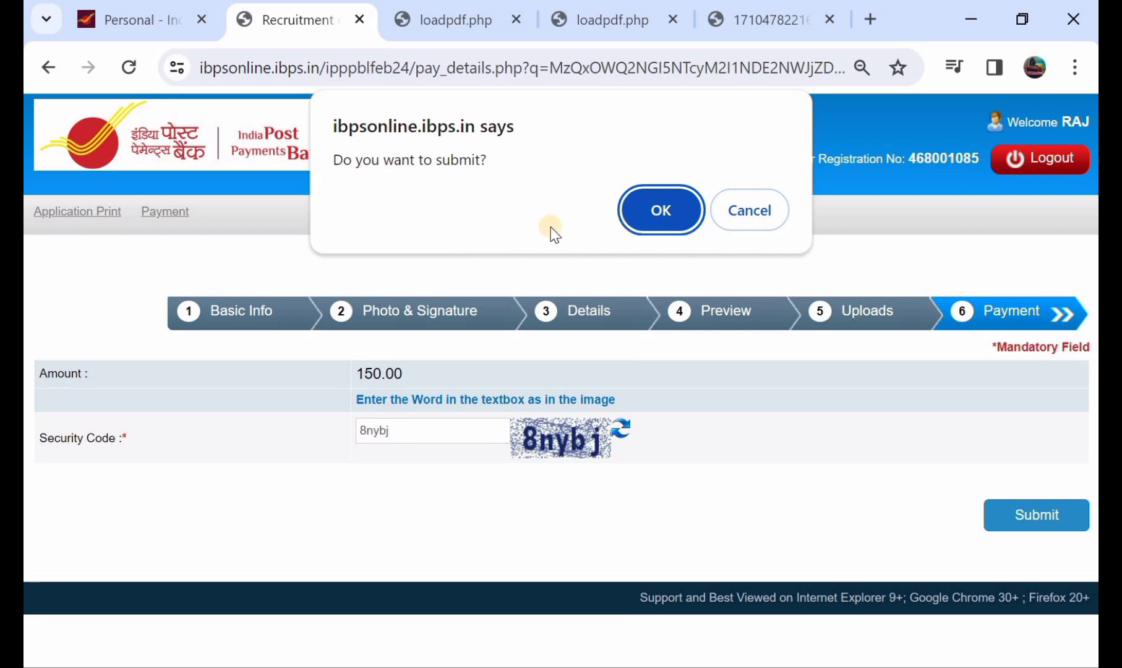
{"action": "left_click", "coordinate": [645, 224]}
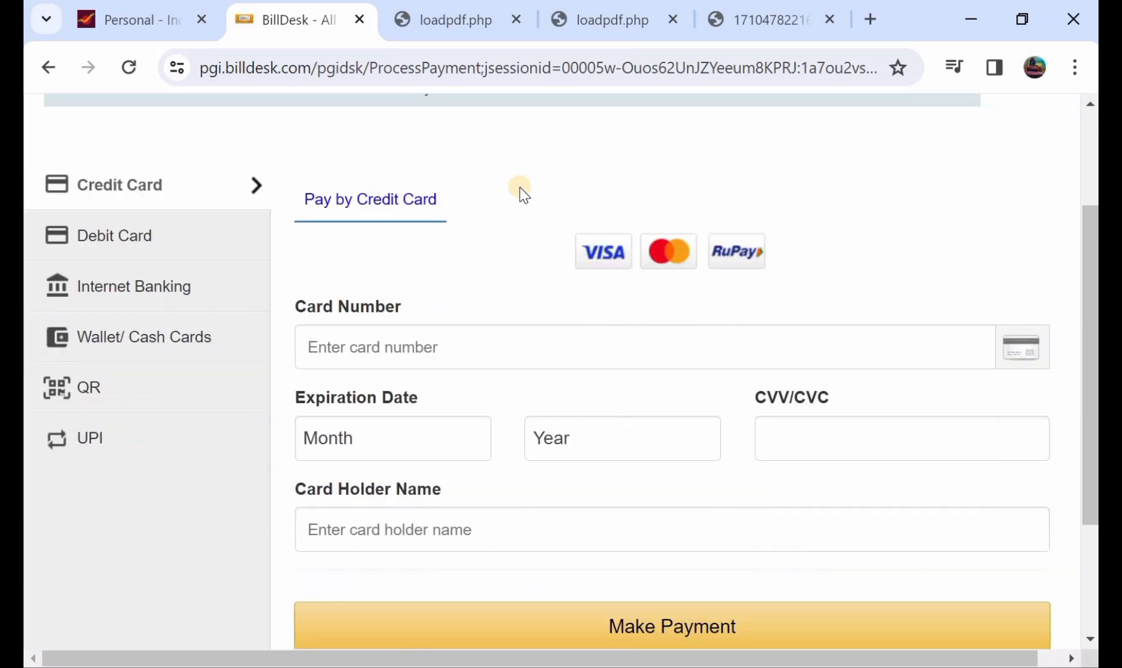
Choose Debit Card as the payment method for the ₹150.00 BillDesk payment.
{"action": "scroll", "coordinate": [520, 187], "scroll_direction": "down", "scroll_amount": 1}
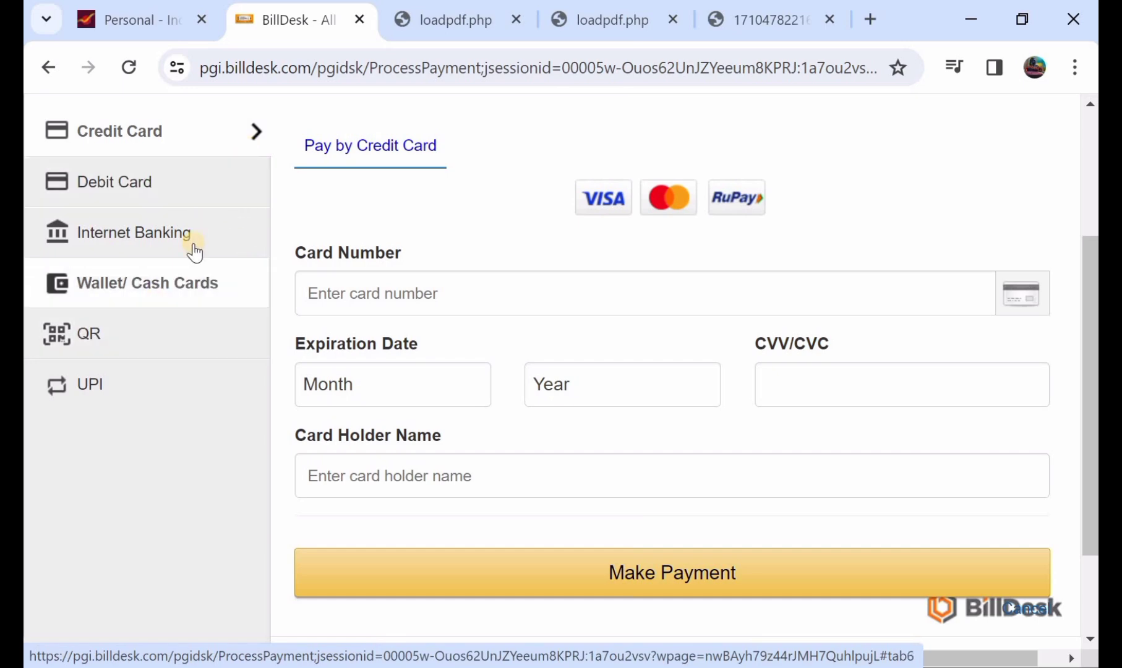
{"action": "left_click", "coordinate": [156, 184]}
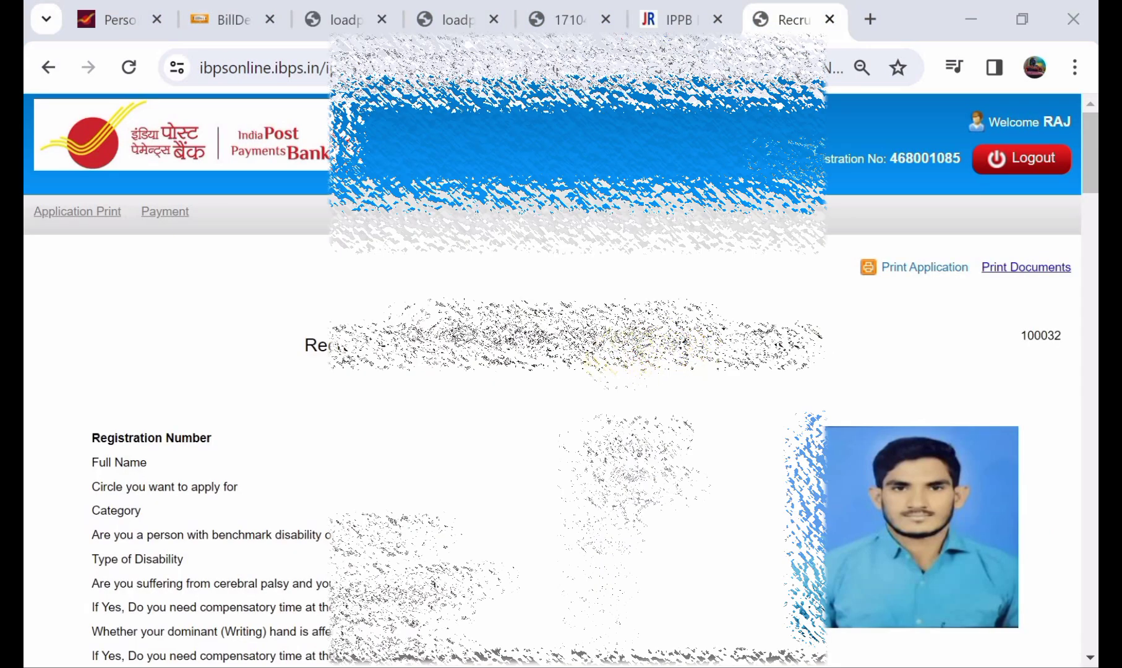
{"action": "scroll", "coordinate": [556, 371], "scroll_direction": "down", "scroll_amount": 1}
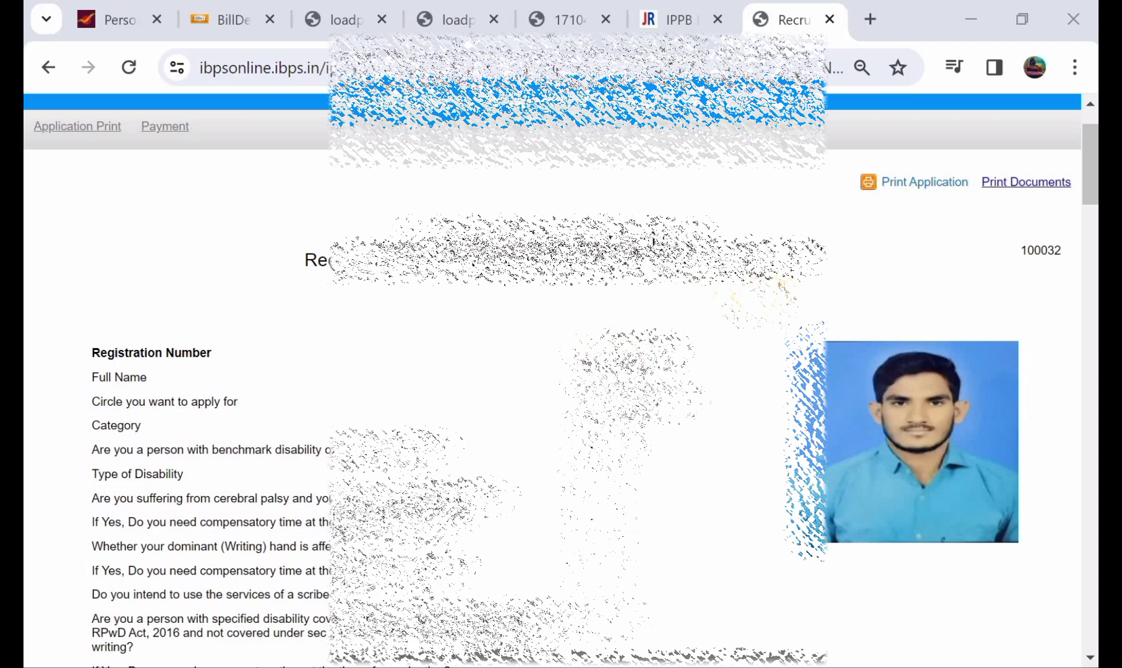
{"action": "scroll", "coordinate": [760, 300], "scroll_direction": "down", "scroll_amount": 1}
{"action": "scroll", "coordinate": [767, 296], "scroll_direction": "up", "scroll_amount": 1}
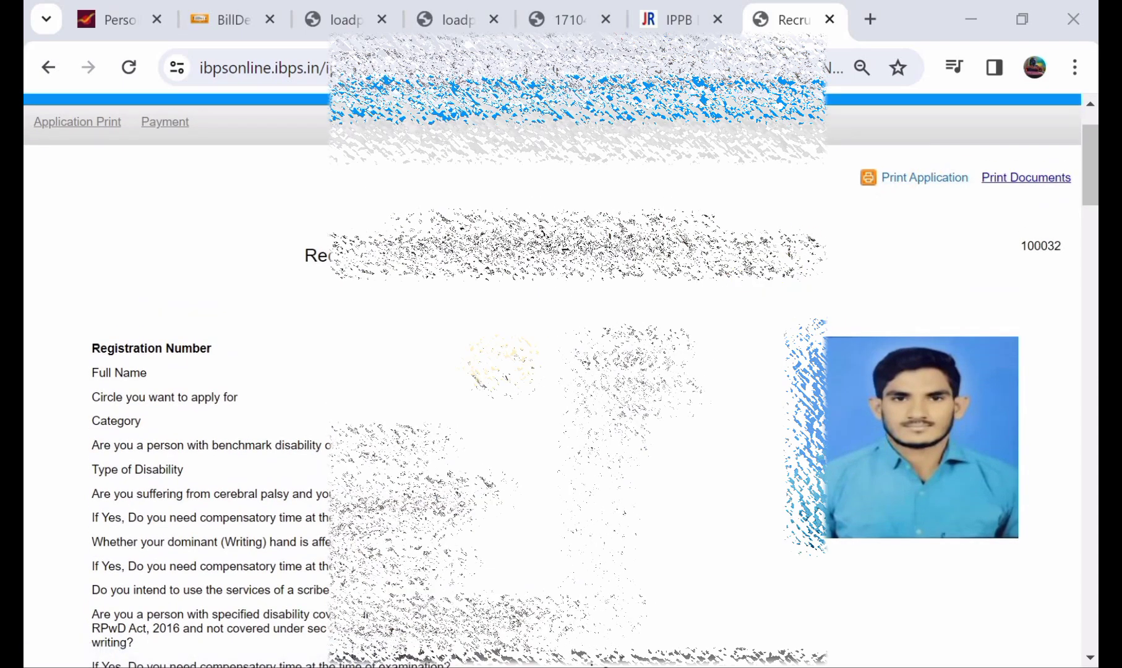
{"action": "scroll", "coordinate": [502, 364], "scroll_direction": "down", "scroll_amount": 1}
{"action": "scroll", "coordinate": [556, 371], "scroll_direction": "down", "scroll_amount": 2}
{"action": "scroll", "coordinate": [1017, 185], "scroll_direction": "up", "scroll_amount": 2}
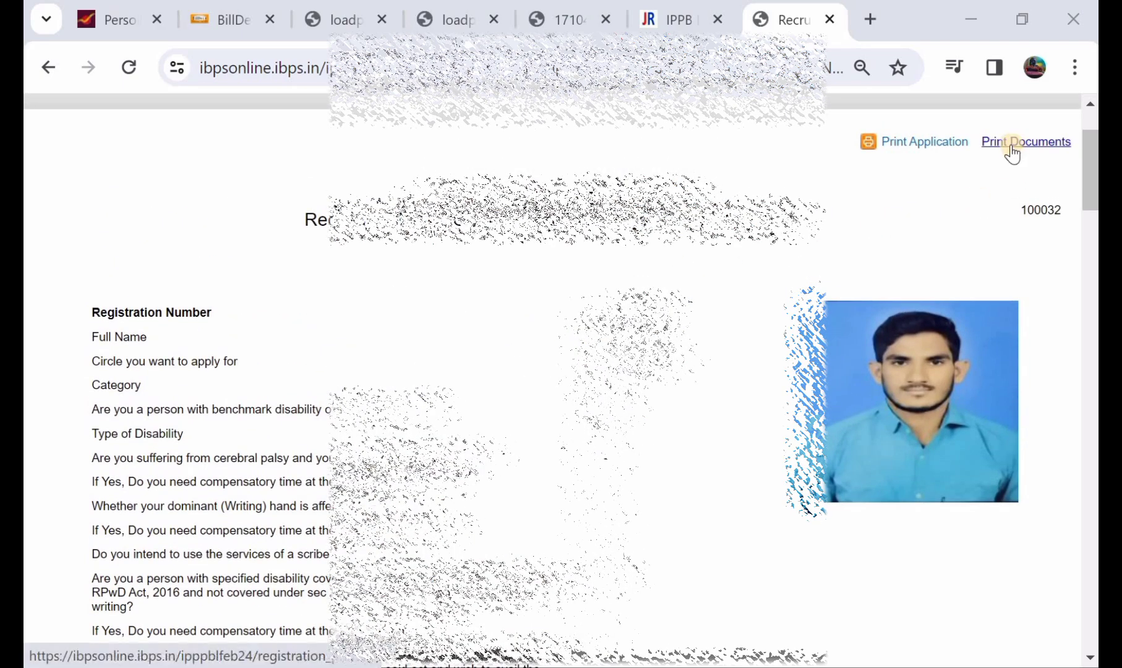
{"action": "scroll", "coordinate": [526, 283], "scroll_direction": "down", "scroll_amount": 1}
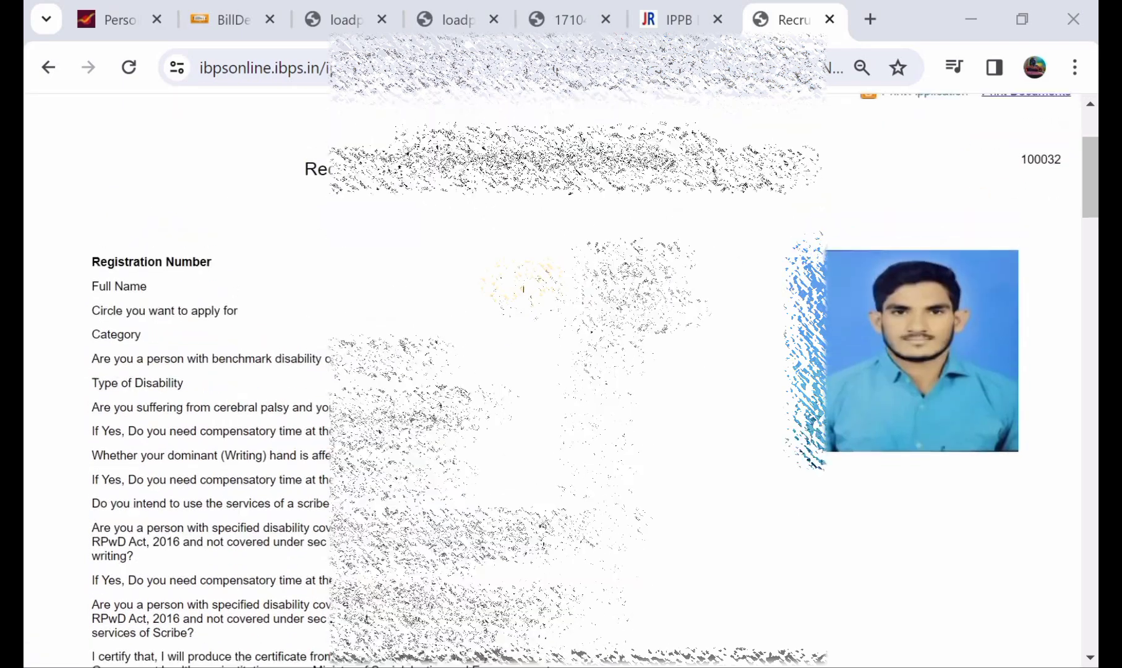
{"action": "scroll", "coordinate": [526, 282], "scroll_direction": "up", "scroll_amount": 1}
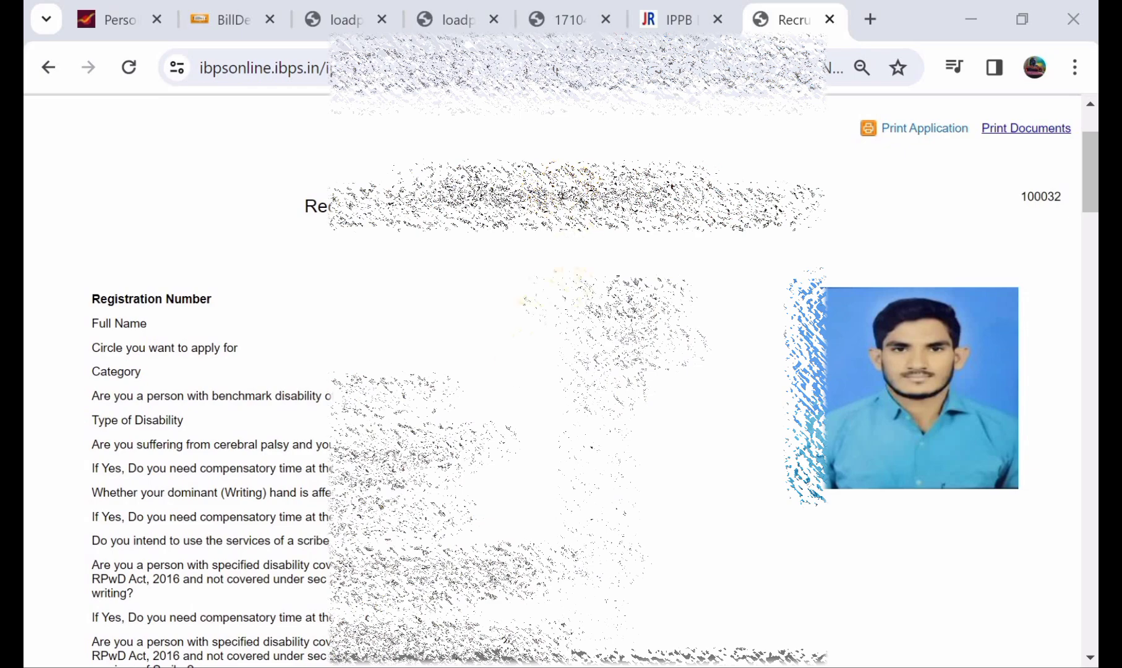
{"action": "scroll", "coordinate": [525, 371], "scroll_direction": "down", "scroll_amount": 2}
{"action": "scroll", "coordinate": [526, 371], "scroll_direction": "down", "scroll_amount": 6}
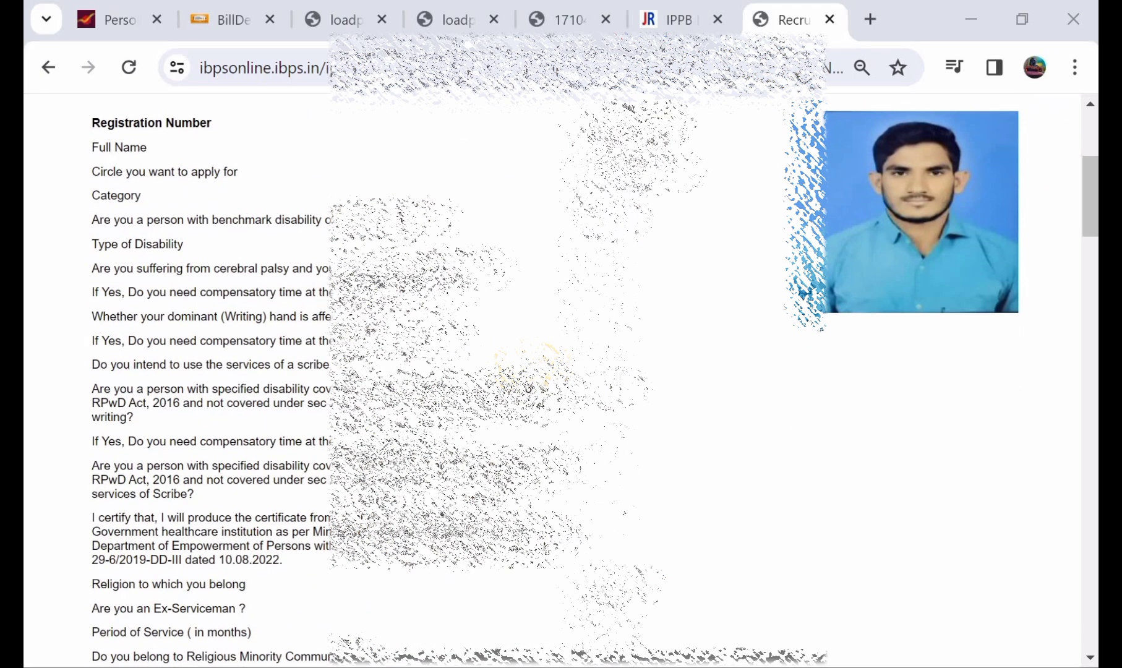
{"action": "scroll", "coordinate": [525, 371], "scroll_direction": "down", "scroll_amount": 4}
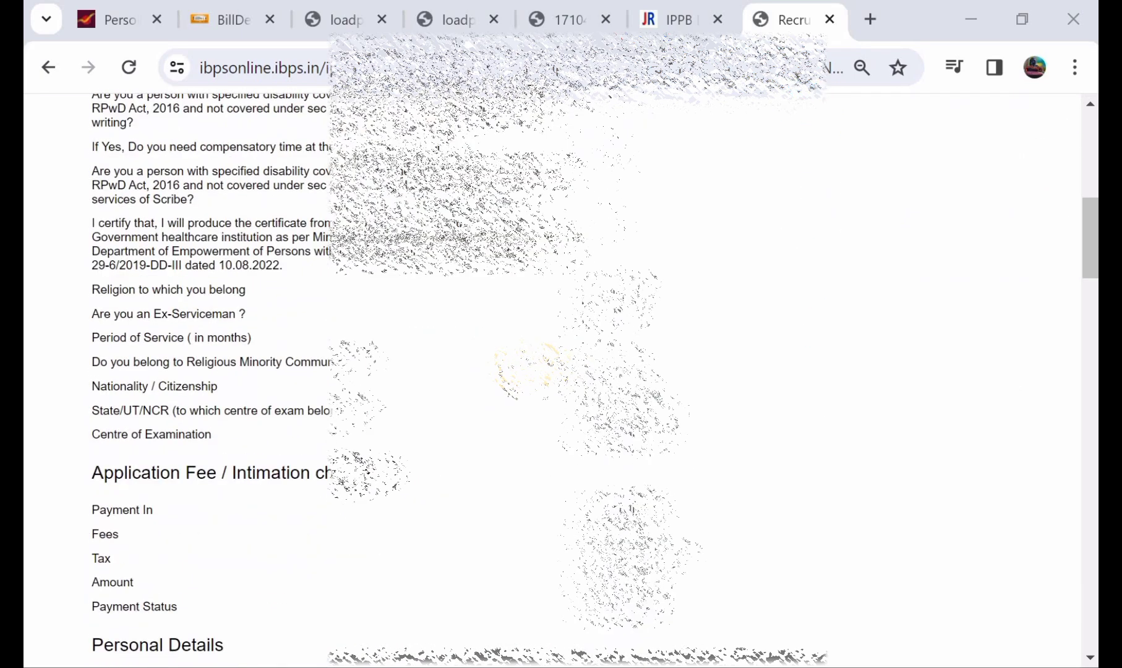
{"action": "scroll", "coordinate": [525, 371], "scroll_direction": "up", "scroll_amount": 5}
{"action": "scroll", "coordinate": [525, 371], "scroll_direction": "up", "scroll_amount": 2}
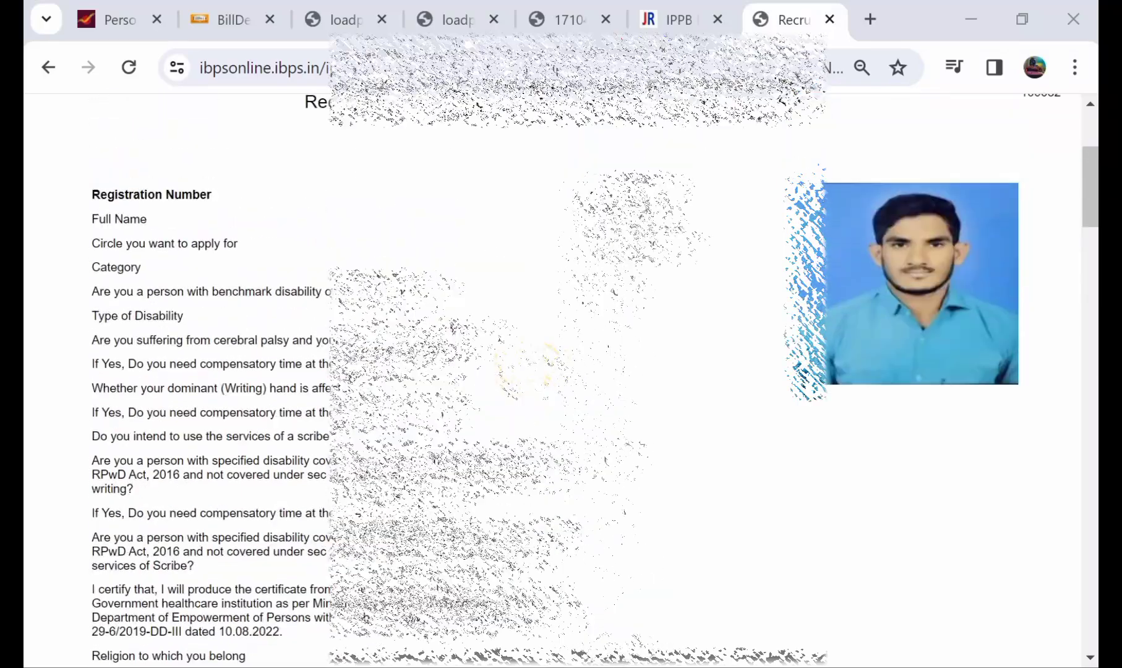
{"action": "scroll", "coordinate": [525, 371], "scroll_direction": "up", "scroll_amount": 1}
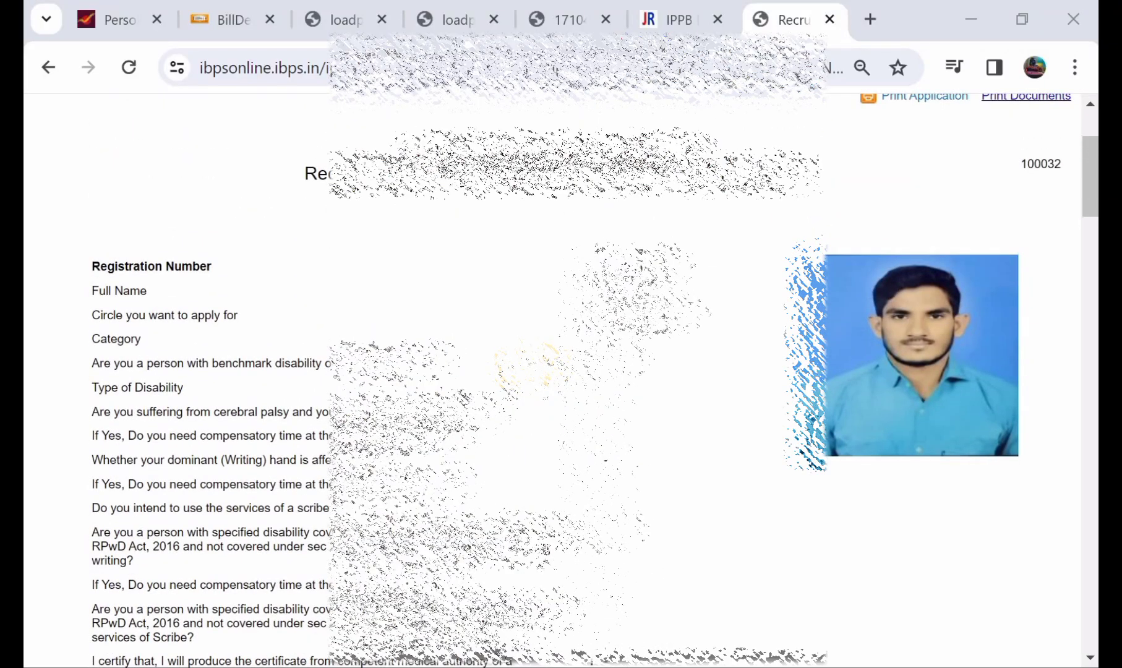
{"action": "scroll", "coordinate": [557, 371], "scroll_direction": "down", "scroll_amount": 2}
{"action": "scroll", "coordinate": [557, 371], "scroll_direction": "up", "scroll_amount": 5}
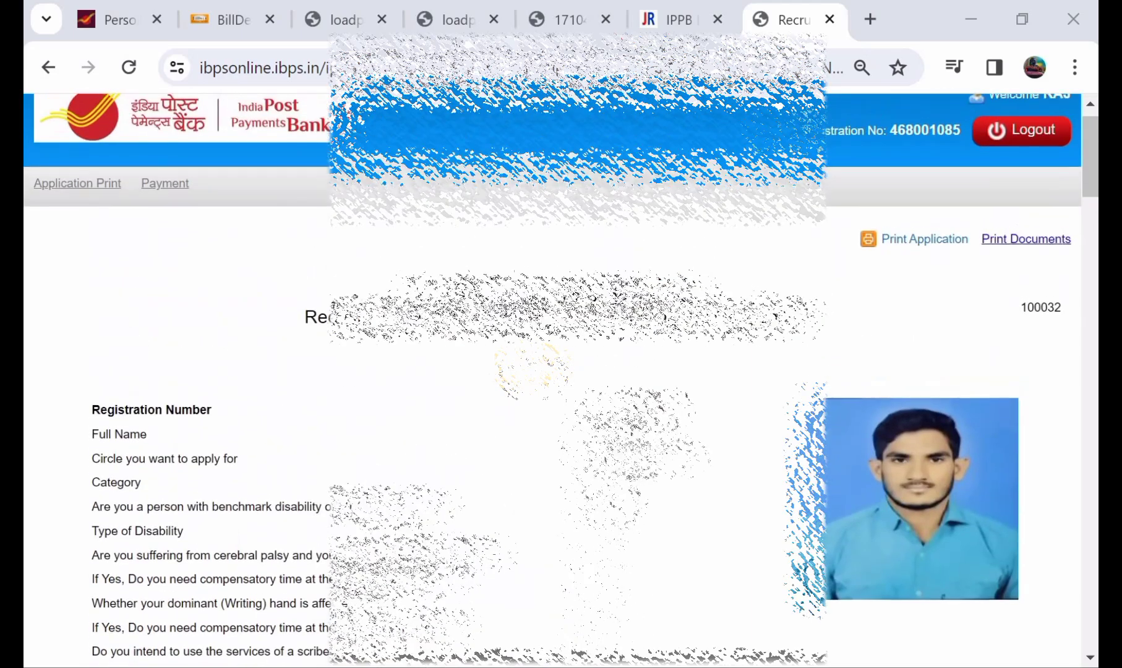
{"action": "scroll", "coordinate": [556, 371], "scroll_direction": "down", "scroll_amount": 2}
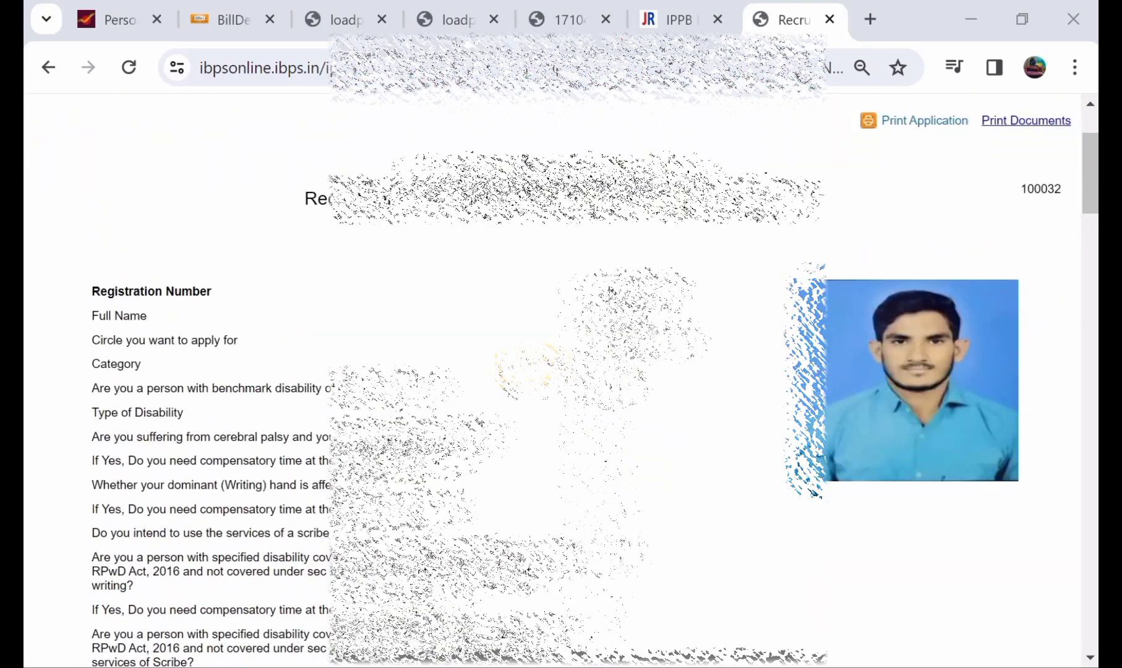
{"action": "scroll", "coordinate": [556, 371], "scroll_direction": "down", "scroll_amount": 1}
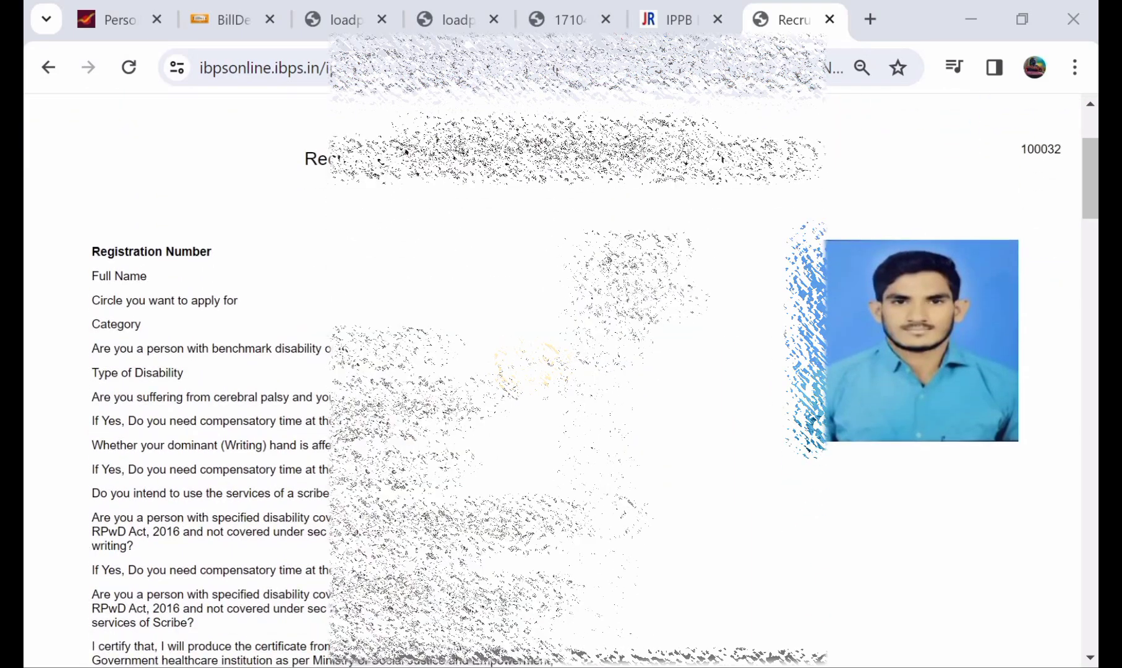
{"action": "scroll", "coordinate": [557, 371], "scroll_direction": "up", "scroll_amount": 2}
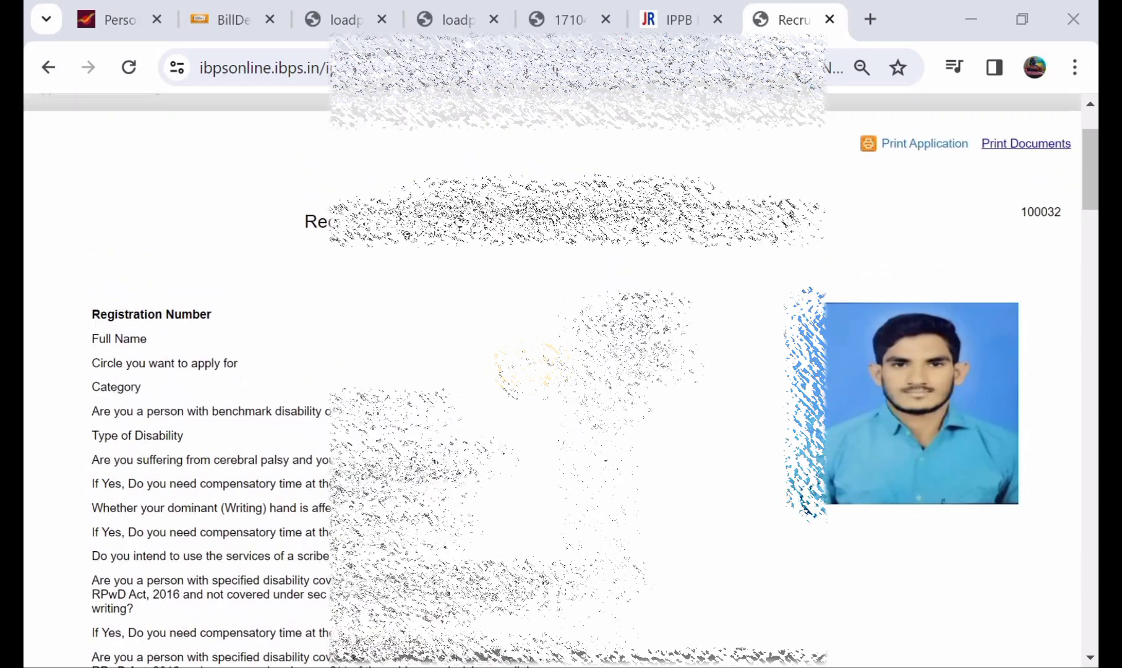